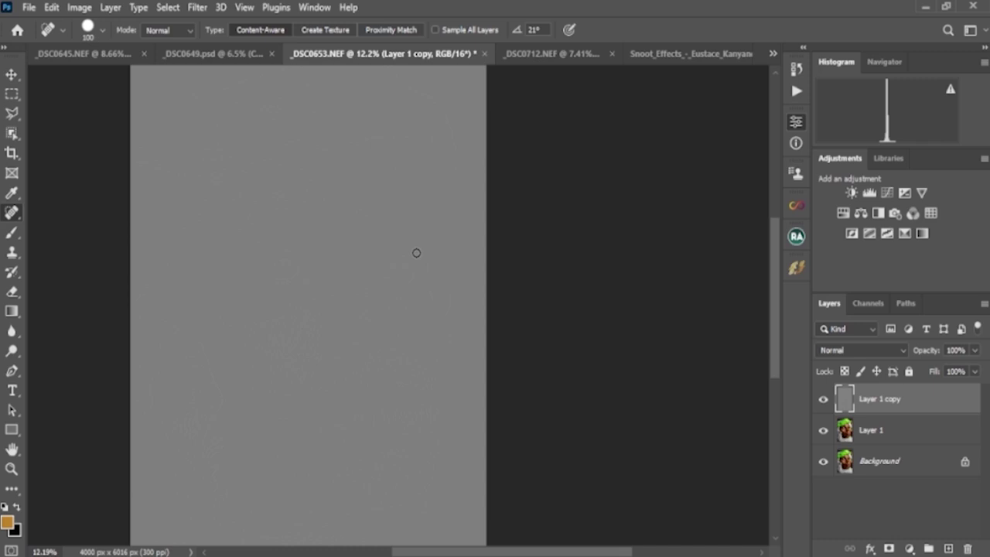
Set the blend mode of the grey high-pass Layer 1 copy to Overlay.
{"action": "left_click", "coordinate": [887, 348]}
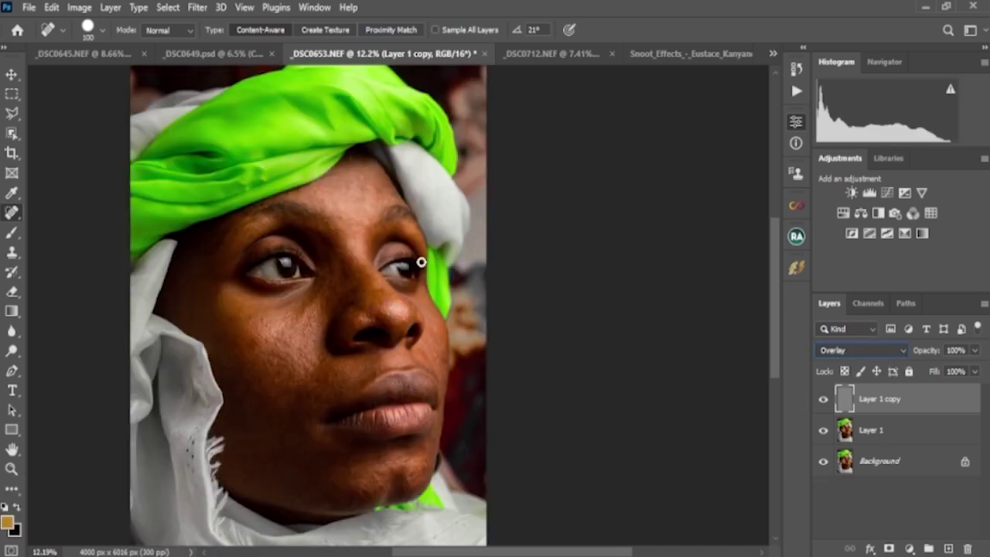
{"action": "left_click", "coordinate": [10, 75]}
{"action": "scroll", "coordinate": [474, 286], "scroll_direction": "up", "scroll_amount": 5}
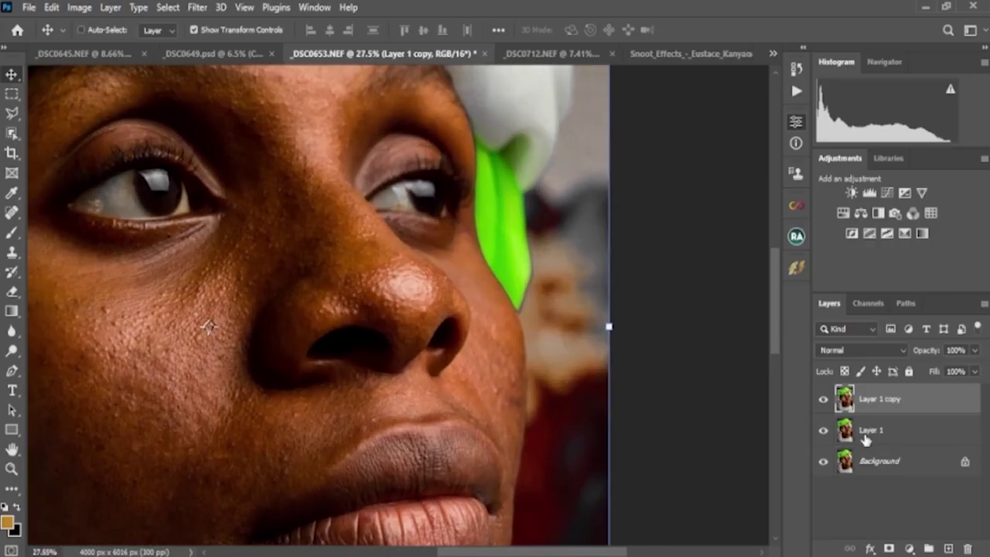
Reapply the last filter to Layer 1 copy and set the layer's blend mode to Overlay.
{"action": "key", "text": "ctrl+alt+f"}
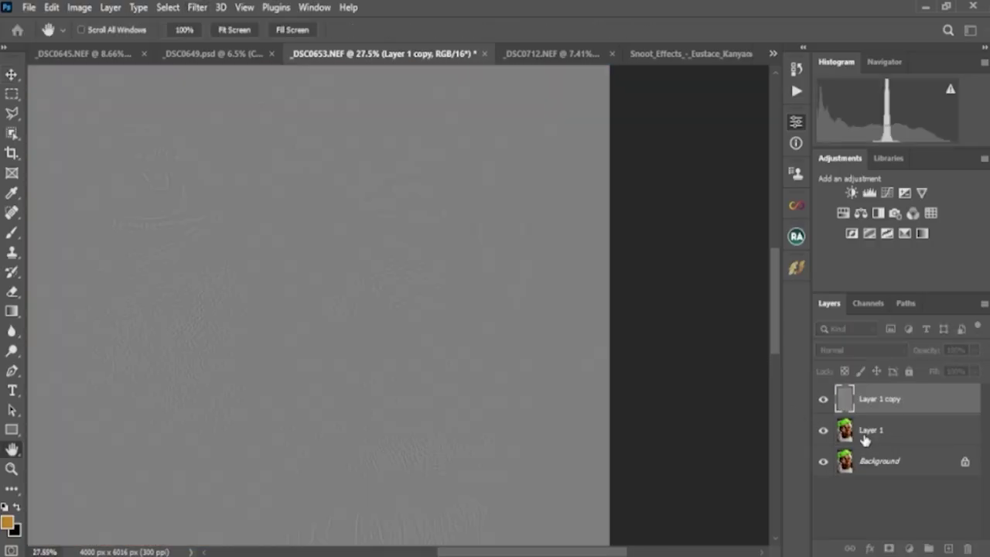
{"action": "left_click", "coordinate": [576, 112]}
{"action": "left_click", "coordinate": [898, 347]}
{"action": "left_click", "coordinate": [860, 365]}
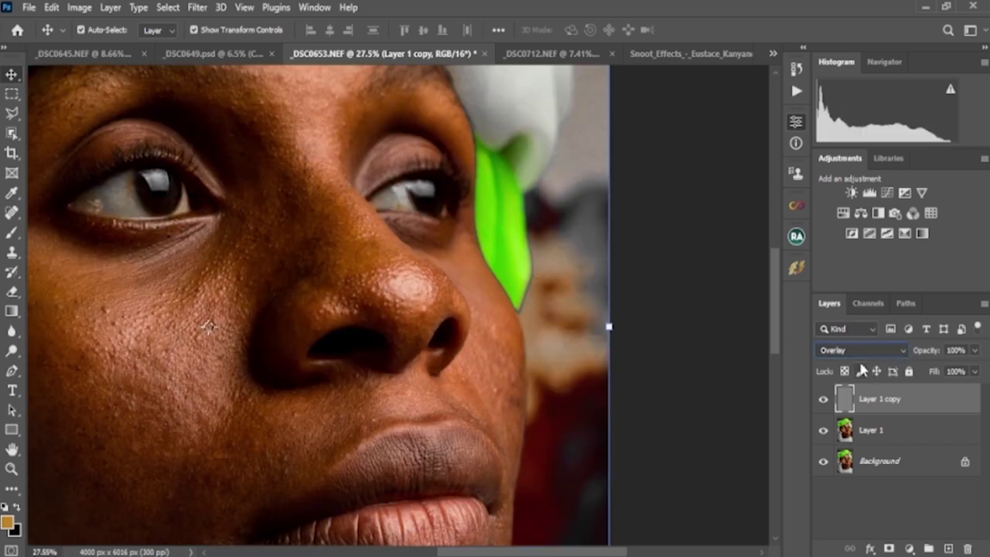
Examine the sharpened skin detail on the nose and cheek up close and in the full portrait.
{"action": "left_click", "coordinate": [13, 292]}
{"action": "scroll", "coordinate": [504, 292], "scroll_direction": "up", "scroll_amount": 5}
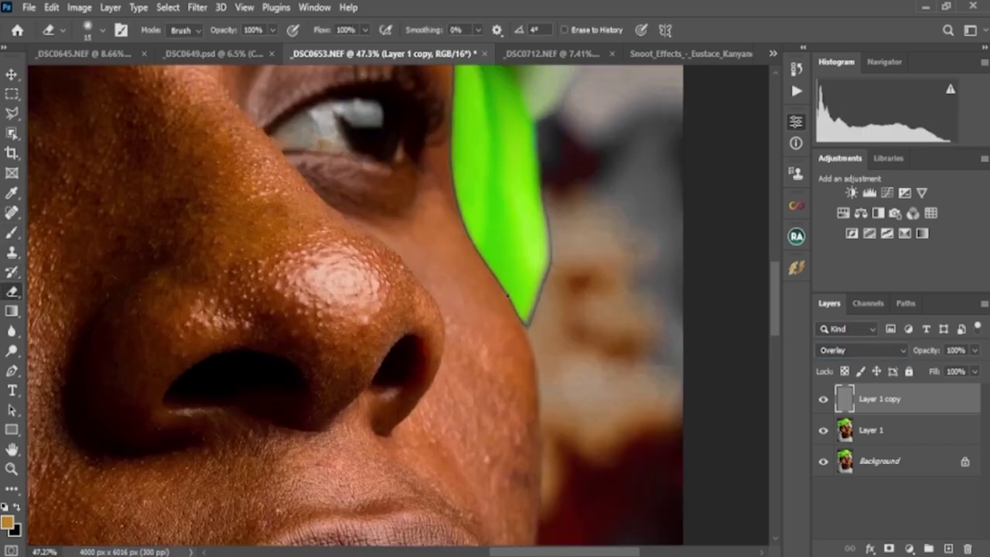
{"action": "scroll", "coordinate": [504, 292], "scroll_direction": "down", "scroll_amount": 8}
{"action": "scroll", "coordinate": [472, 406], "scroll_direction": "down", "scroll_amount": 5}
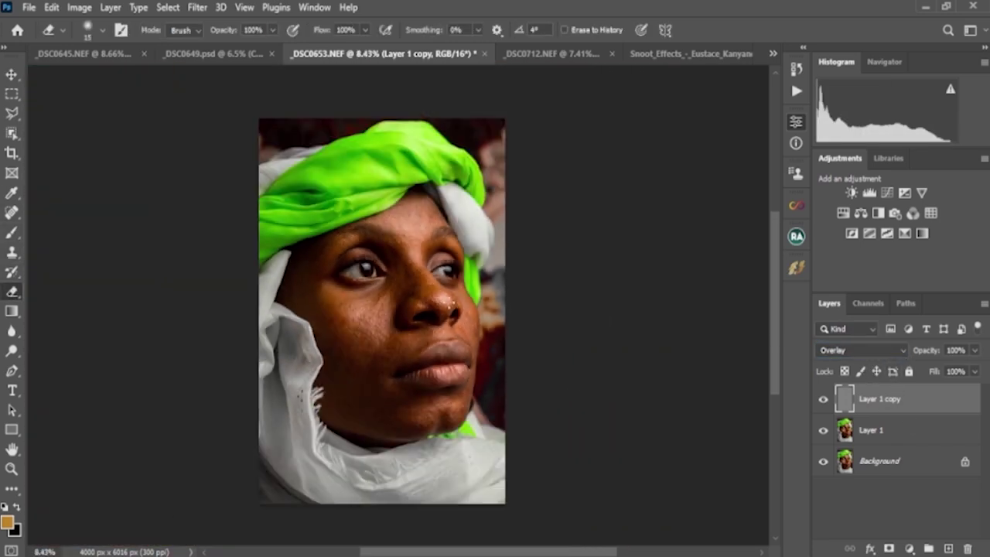
{"action": "scroll", "coordinate": [472, 406], "scroll_direction": "up", "scroll_amount": 4}
{"action": "scroll", "coordinate": [473, 408], "scroll_direction": "down", "scroll_amount": 3}
{"action": "scroll", "coordinate": [414, 219], "scroll_direction": "down", "scroll_amount": 3}
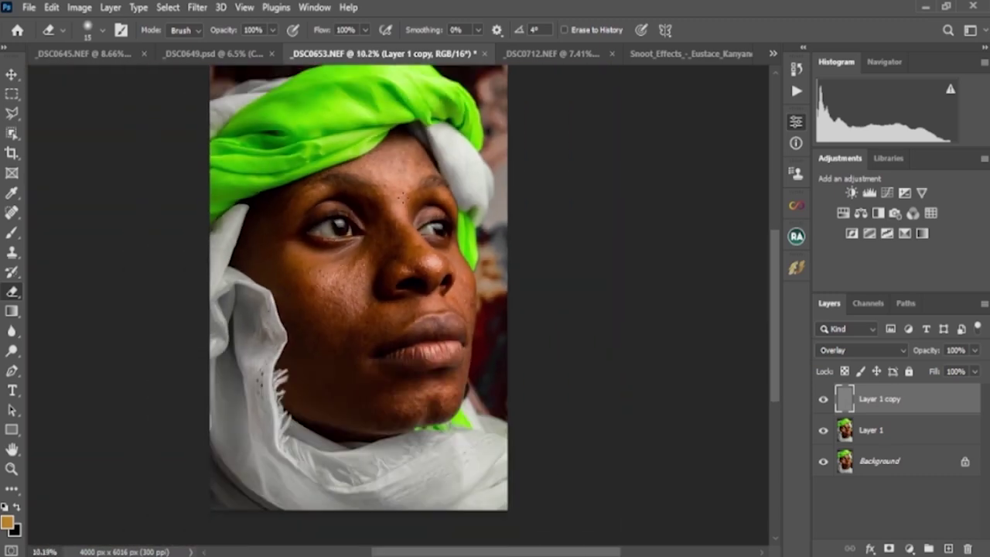
{"action": "scroll", "coordinate": [414, 219], "scroll_direction": "up", "scroll_amount": 1}
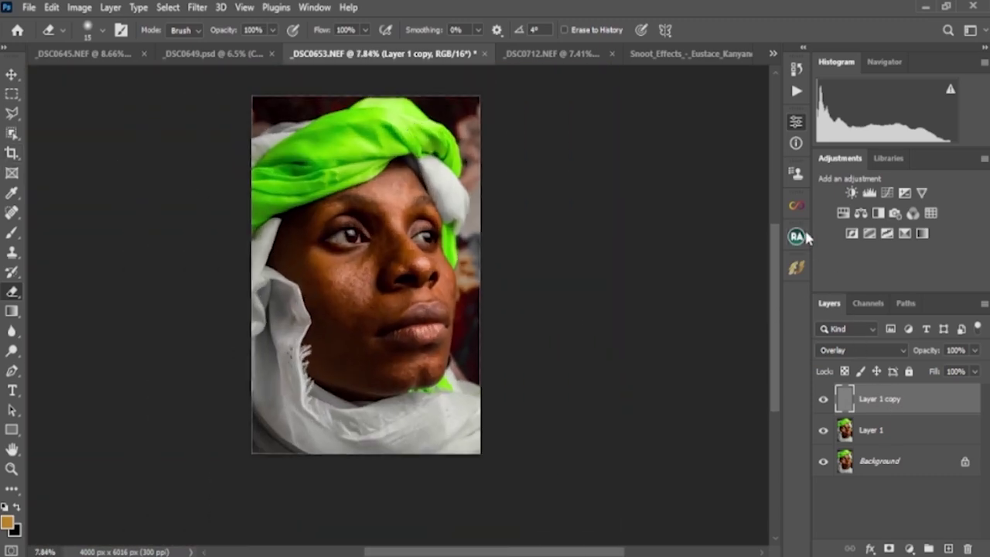
Try a 4:5 (8:10) crop of the portrait, shifting the photo slightly within the frame.
{"action": "left_click", "coordinate": [12, 152]}
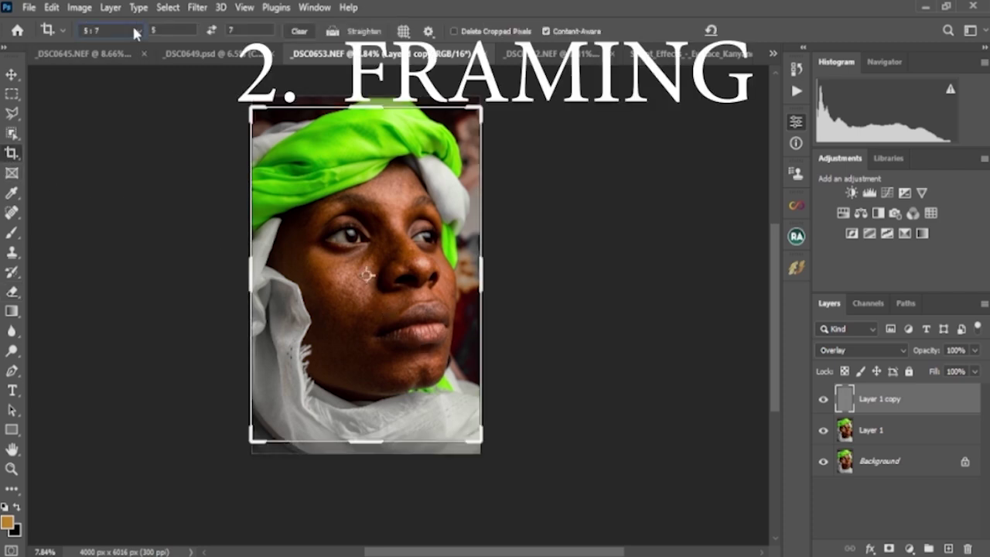
{"action": "left_click", "coordinate": [128, 103]}
{"action": "left_click", "coordinate": [424, 302]}
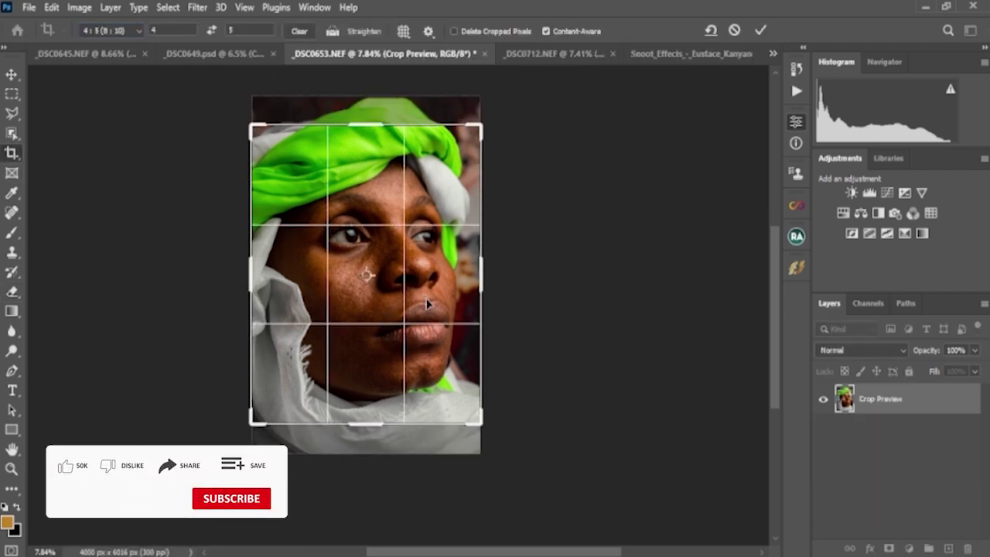
{"action": "left_click_drag", "start_coordinate": [424, 300], "coordinate": [427, 304]}
{"action": "mouse_move", "coordinate": [366, 125]}
{"action": "left_mouse_down"}
{"action": "mouse_move", "coordinate": [367, 146]}
{"action": "mouse_move", "coordinate": [368, 117]}
{"action": "left_mouse_up"}
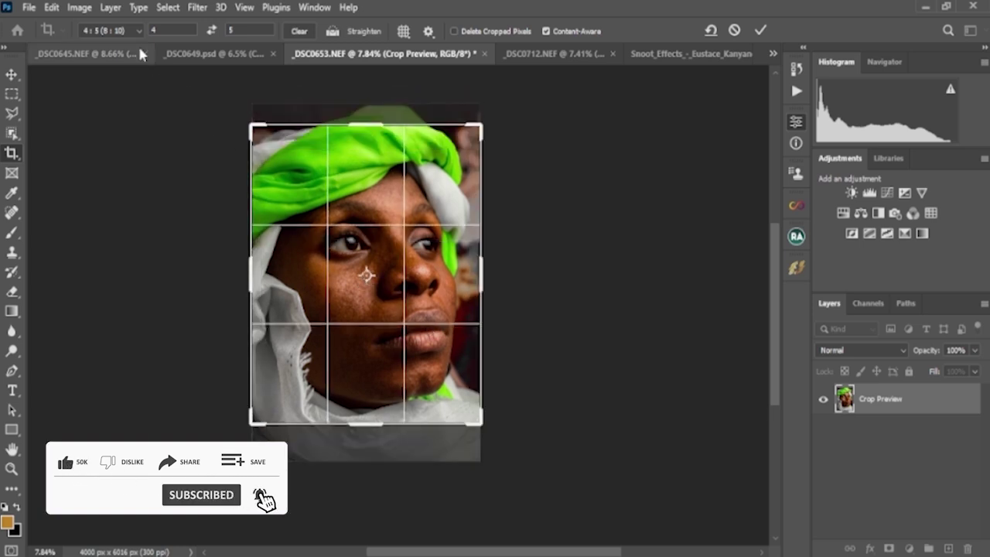
Crop the portrait to a 5:7 ratio, tightening the frame slightly around the face and turban.
{"action": "left_click", "coordinate": [124, 30]}
{"action": "left_click", "coordinate": [126, 117]}
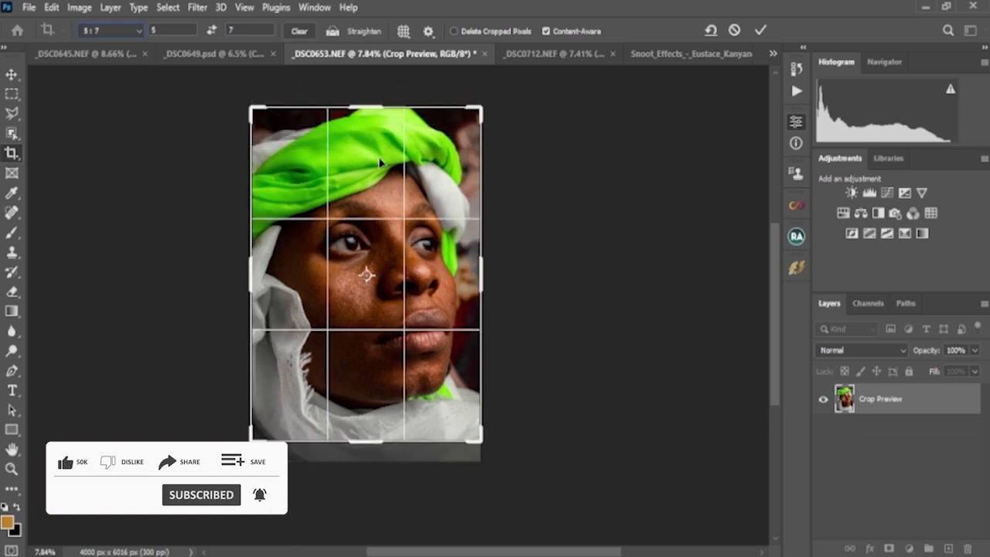
{"action": "mouse_move", "coordinate": [254, 106]}
{"action": "left_mouse_down"}
{"action": "mouse_move", "coordinate": [265, 113]}
{"action": "mouse_move", "coordinate": [256, 111]}
{"action": "left_mouse_up"}
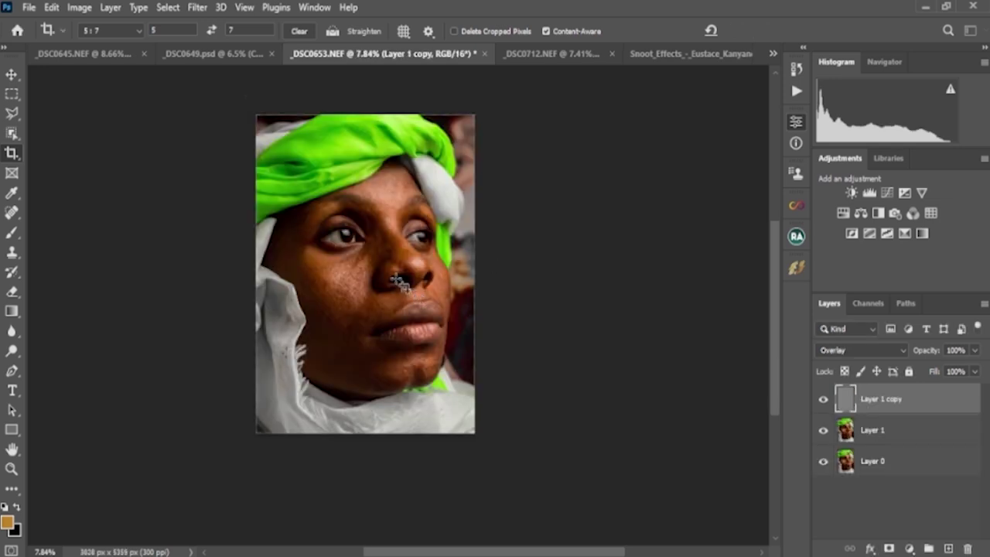
{"action": "key", "text": "ctrl+0"}
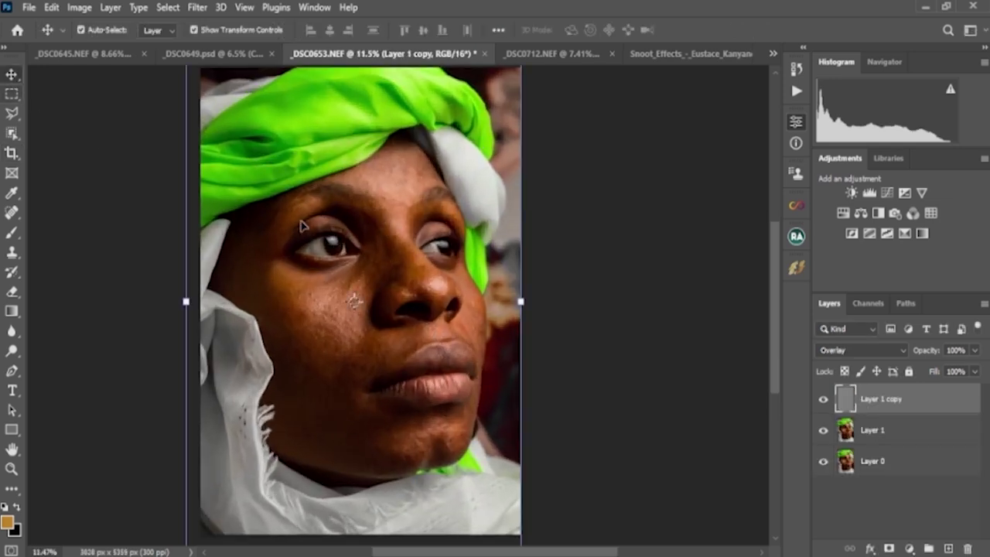
{"action": "scroll", "coordinate": [354, 246], "scroll_direction": "down", "scroll_amount": 5}
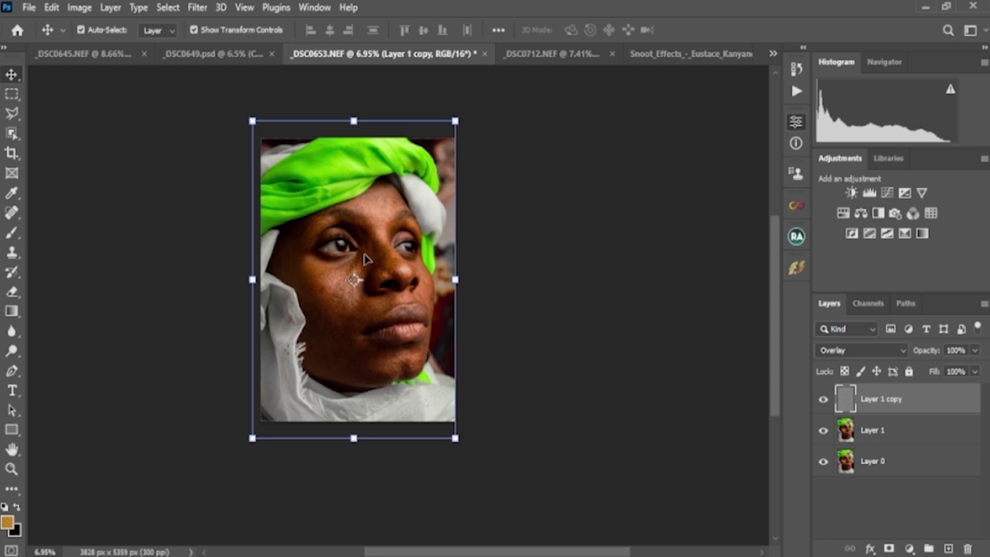
Remove Layer 1 copy from the layer stack.
{"action": "key", "text": "ctrl"}
{"action": "key", "text": "ctrl"}
{"action": "key", "text": "Delete"}
{"action": "scroll", "coordinate": [375, 235], "scroll_direction": "up", "scroll_amount": 3}
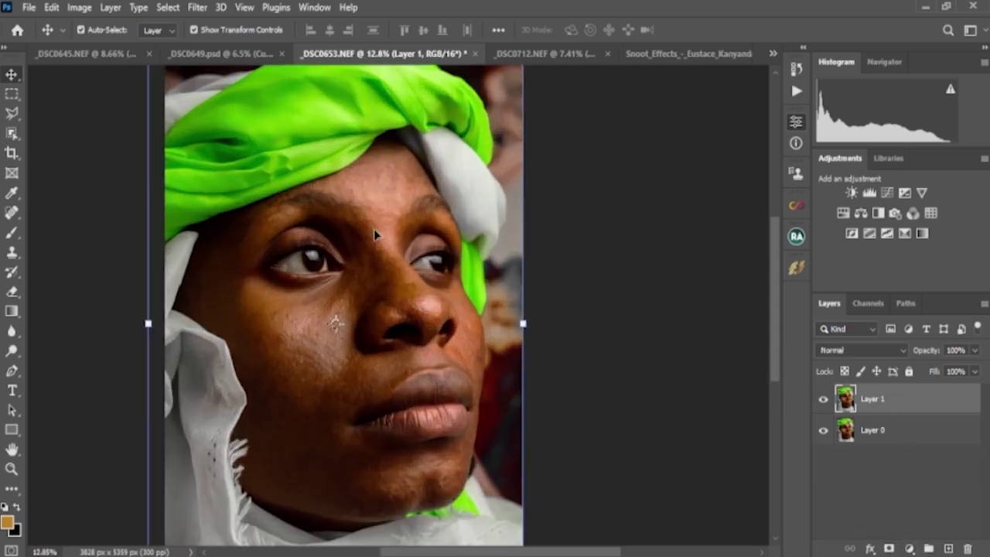
Run the 16-bit frequency separation via Gaussian Blur on the portrait, including a Correcting Tones layer.
{"action": "scroll", "coordinate": [376, 235], "scroll_direction": "up", "scroll_amount": 3}
{"action": "scroll", "coordinate": [375, 235], "scroll_direction": "down", "scroll_amount": 5}
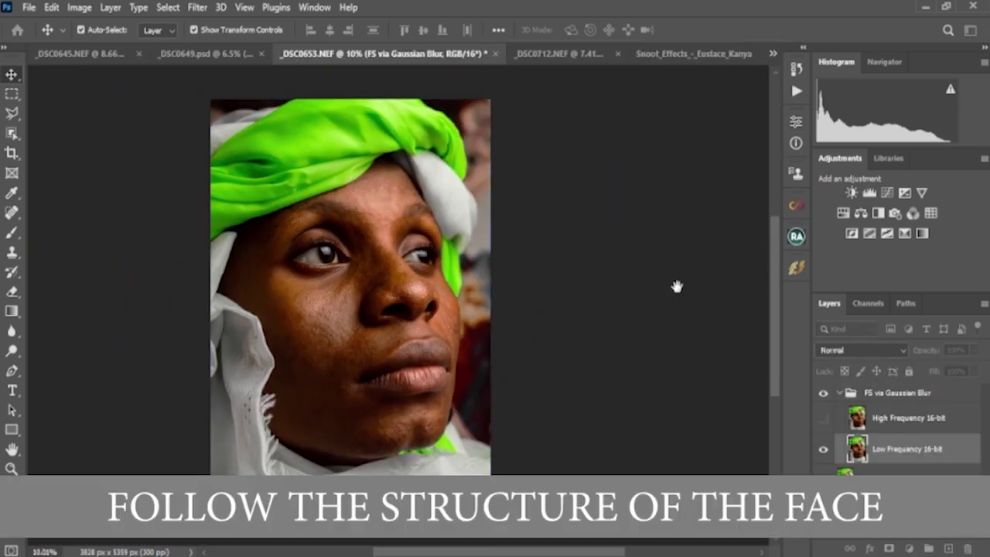
{"action": "key", "text": "h"}
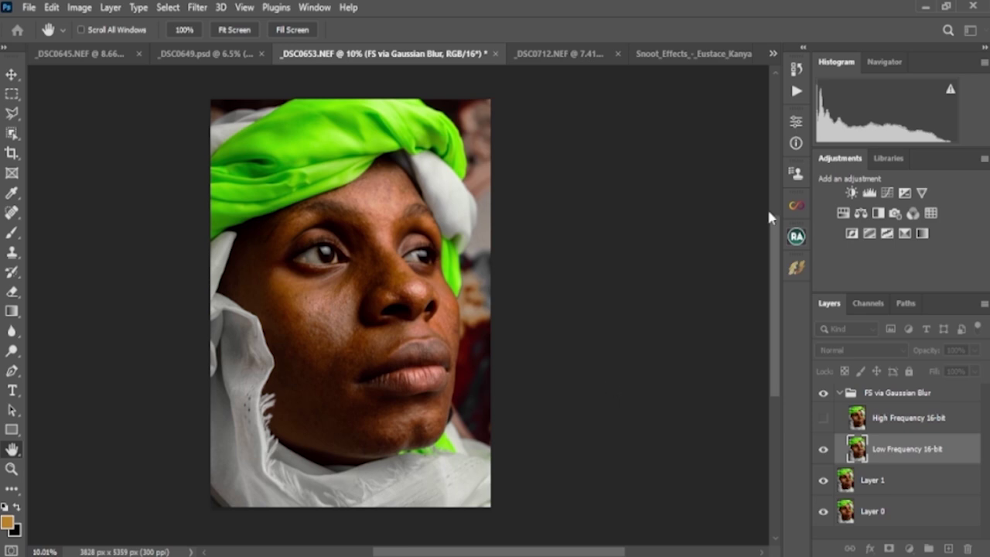
{"action": "key", "text": "v"}
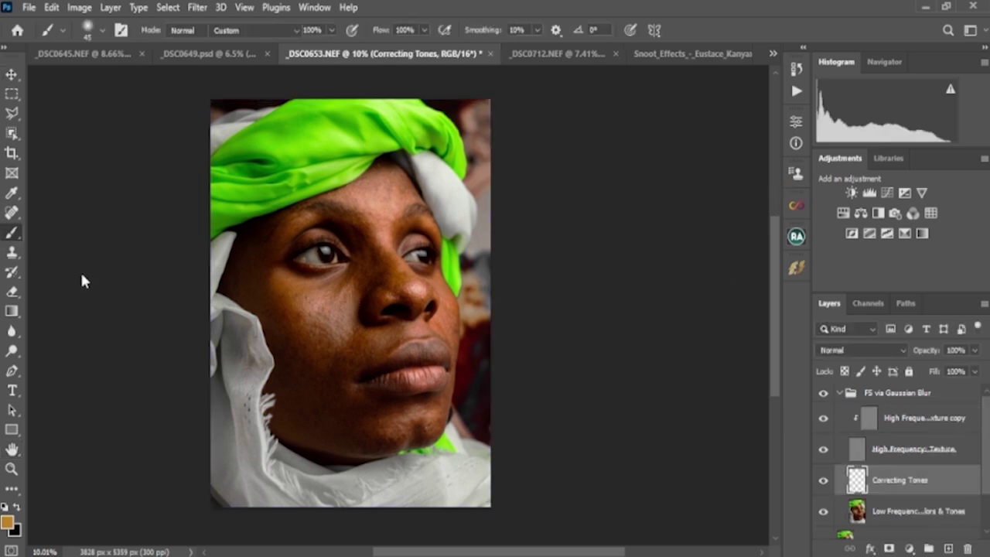
Switch to the Mixer Brush for the Correcting Tones layer and hide the High Frequency: Texture layer.
{"action": "key", "text": "shift+b"}
{"action": "left_click", "coordinate": [536, 238]}
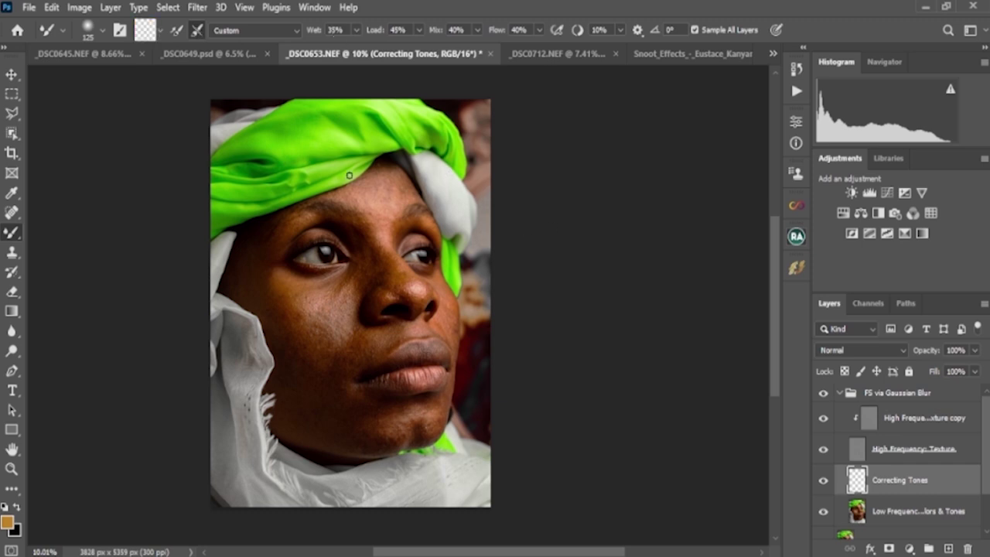
{"action": "scroll", "coordinate": [313, 205], "scroll_direction": "up", "scroll_amount": 10}
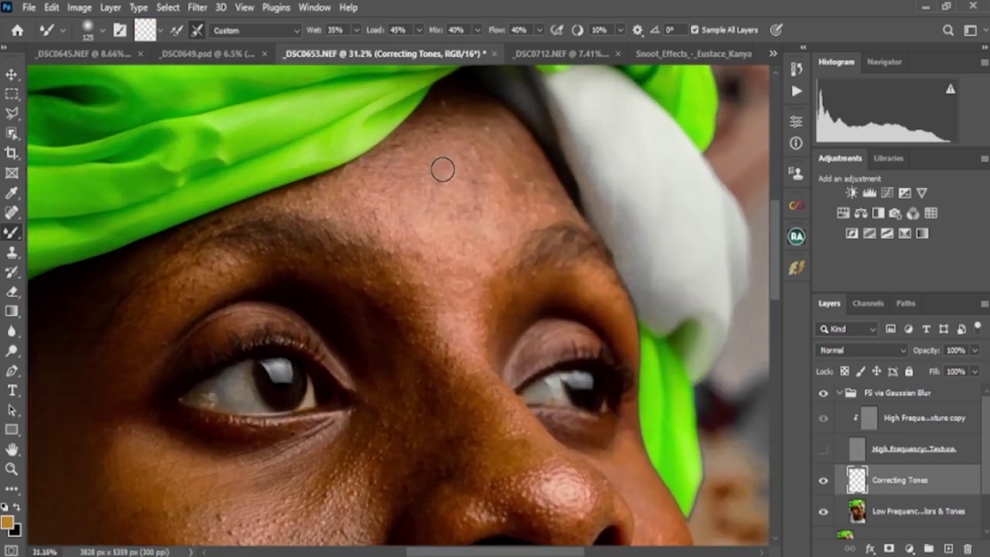
{"action": "scroll", "coordinate": [406, 157], "scroll_direction": "up", "scroll_amount": 1}
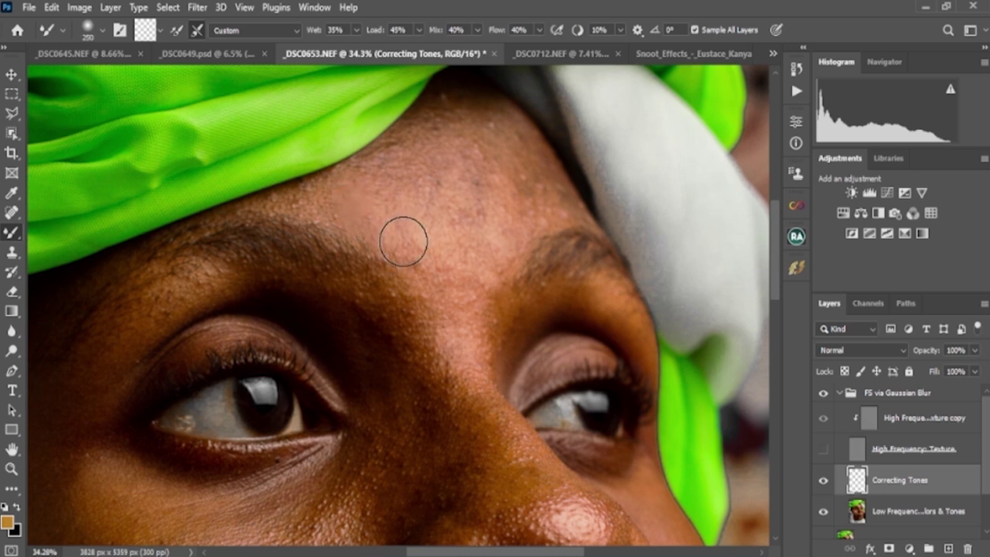
Blend the uneven skin tones across the middle of the forehead on the Correcting Tones layer.
{"action": "key", "text": "]"}
{"action": "mouse_move", "coordinate": [389, 150]}
{"action": "left_mouse_down"}
{"action": "mouse_move", "coordinate": [394, 195]}
{"action": "mouse_move", "coordinate": [376, 191]}
{"action": "mouse_move", "coordinate": [432, 197]}
{"action": "mouse_move", "coordinate": [449, 179]}
{"action": "mouse_move", "coordinate": [446, 213]}
{"action": "mouse_move", "coordinate": [486, 221]}
{"action": "mouse_move", "coordinate": [451, 226]}
{"action": "mouse_move", "coordinate": [475, 222]}
{"action": "left_mouse_up"}
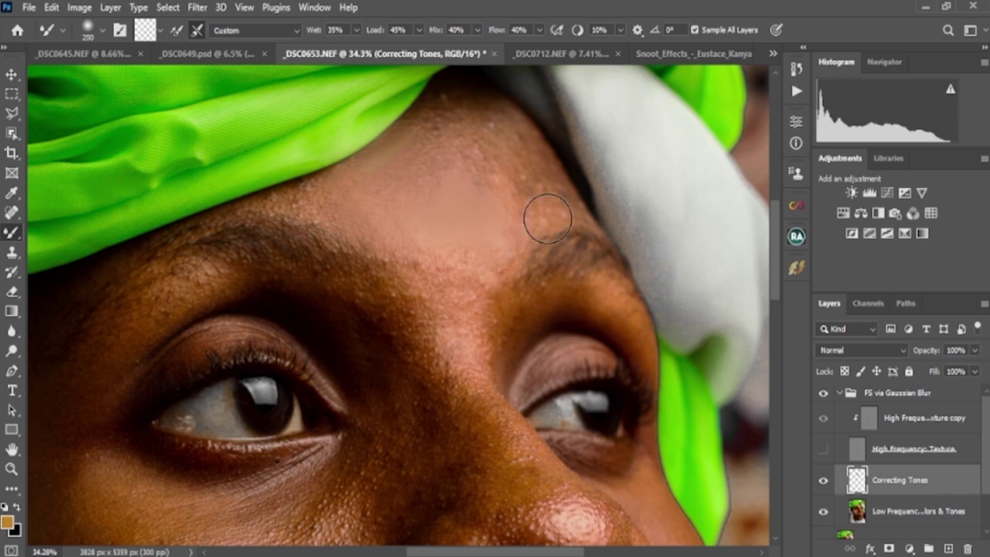
{"action": "scroll", "coordinate": [427, 214], "scroll_direction": "down", "scroll_amount": 4}
{"action": "scroll", "coordinate": [444, 206], "scroll_direction": "up", "scroll_amount": 5}
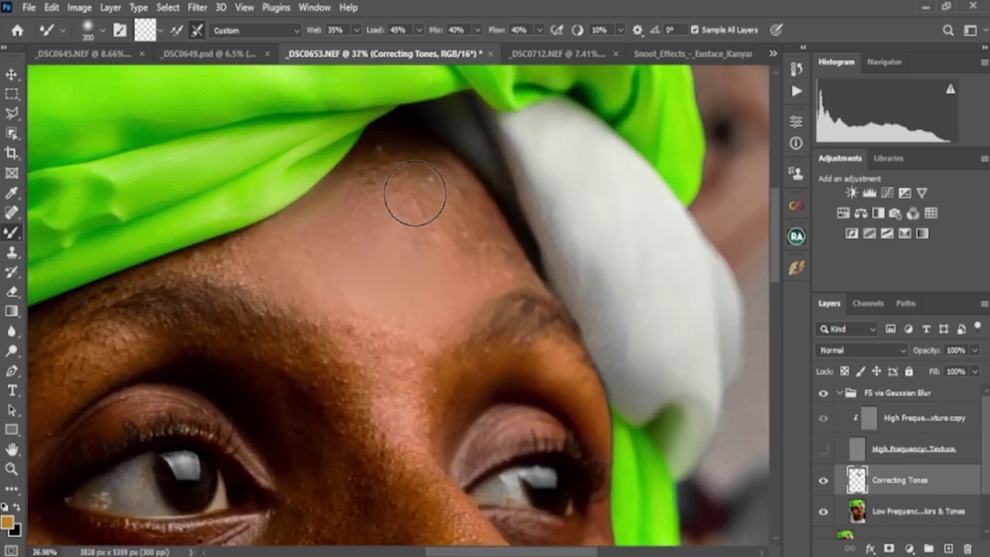
Smooth the tones of the upper forehead along the hairline beneath the turban with the Mixer Brush.
{"action": "left_click", "coordinate": [367, 167], "text": "alt"}
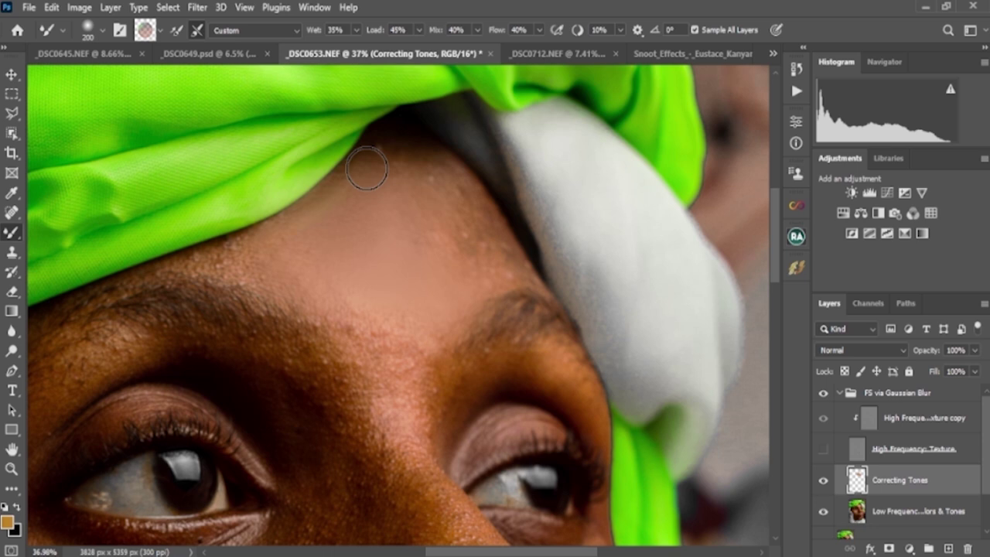
{"action": "mouse_move", "coordinate": [366, 168]}
{"action": "left_mouse_down"}
{"action": "mouse_move", "coordinate": [397, 165]}
{"action": "mouse_move", "coordinate": [359, 139]}
{"action": "mouse_move", "coordinate": [425, 171]}
{"action": "mouse_move", "coordinate": [455, 203]}
{"action": "mouse_move", "coordinate": [453, 180]}
{"action": "mouse_move", "coordinate": [429, 161]}
{"action": "mouse_move", "coordinate": [483, 213]}
{"action": "mouse_move", "coordinate": [497, 263]}
{"action": "mouse_move", "coordinate": [477, 288]}
{"action": "mouse_move", "coordinate": [465, 227]}
{"action": "mouse_move", "coordinate": [447, 254]}
{"action": "mouse_move", "coordinate": [424, 194]}
{"action": "mouse_move", "coordinate": [403, 242]}
{"action": "mouse_move", "coordinate": [403, 203]}
{"action": "mouse_move", "coordinate": [457, 226]}
{"action": "mouse_move", "coordinate": [461, 190]}
{"action": "left_mouse_up"}
{"action": "left_click_drag", "start_coordinate": [407, 154], "coordinate": [382, 156]}
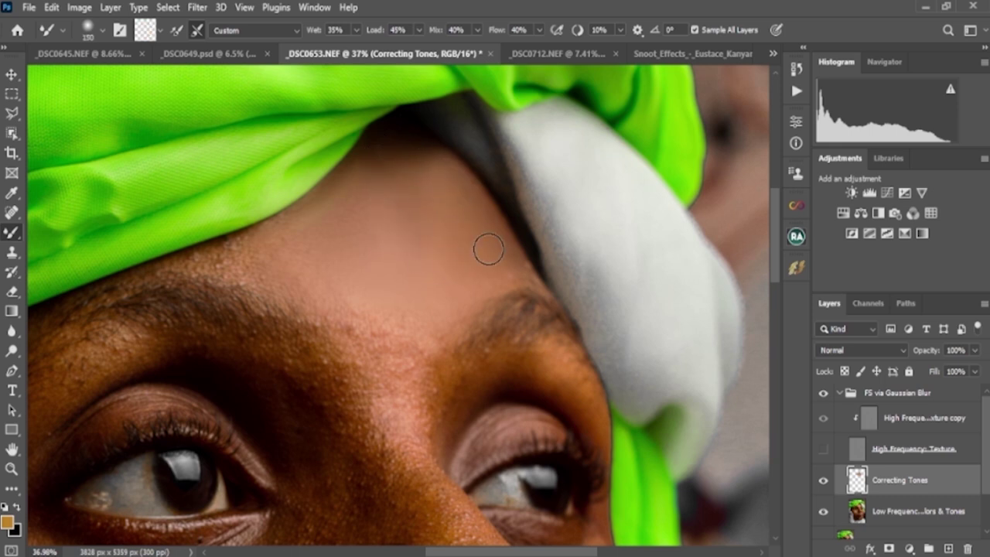
Blend the skin between the eyebrows and above the nearer eyebrow up to the turban's edge.
{"action": "key", "text": "]"}
{"action": "key", "text": "]"}
{"action": "mouse_move", "coordinate": [418, 345]}
{"action": "left_mouse_down"}
{"action": "mouse_move", "coordinate": [401, 365]}
{"action": "mouse_move", "coordinate": [433, 349]}
{"action": "left_mouse_up"}
{"action": "key", "text": "]"}
{"action": "mouse_move", "coordinate": [374, 336]}
{"action": "left_mouse_down"}
{"action": "mouse_move", "coordinate": [341, 304]}
{"action": "mouse_move", "coordinate": [348, 321]}
{"action": "mouse_move", "coordinate": [395, 351]}
{"action": "mouse_move", "coordinate": [302, 284]}
{"action": "left_mouse_up"}
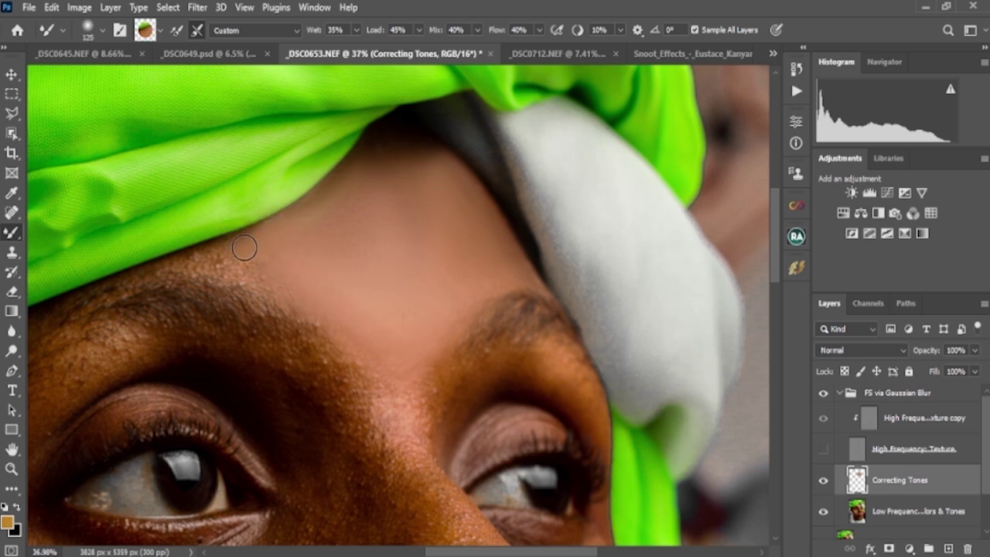
{"action": "mouse_move", "coordinate": [194, 257]}
{"action": "left_mouse_down"}
{"action": "mouse_move", "coordinate": [263, 282]}
{"action": "mouse_move", "coordinate": [282, 259]}
{"action": "mouse_move", "coordinate": [366, 222]}
{"action": "mouse_move", "coordinate": [258, 240]}
{"action": "left_mouse_up"}
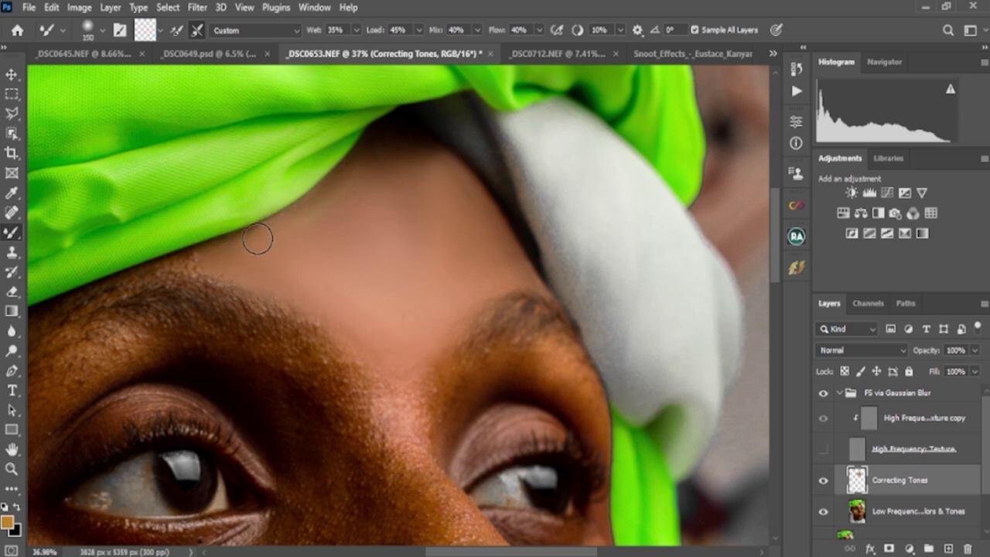
Enlarge the Mixer Brush to 300 and even out the tones across the whole forehead.
{"action": "scroll", "coordinate": [418, 186], "scroll_direction": "down", "scroll_amount": 2}
{"action": "key", "text": "]"}
{"action": "key", "text": "]"}
{"action": "key", "text": "]"}
{"action": "key", "text": "]"}
{"action": "key", "text": "]"}
{"action": "key", "text": "]"}
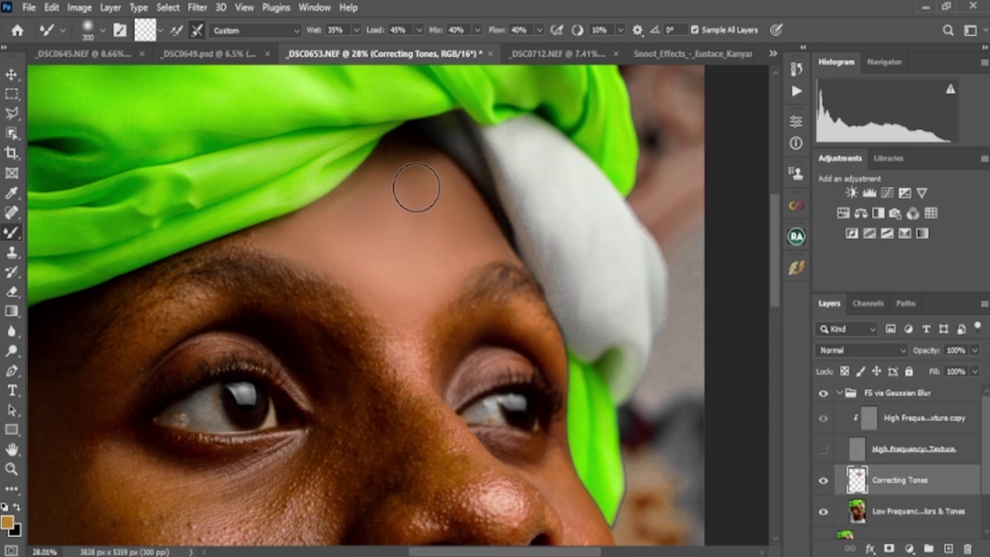
{"action": "key", "text": "["}
{"action": "scroll", "coordinate": [464, 192], "scroll_direction": "down", "scroll_amount": 4}
{"action": "scroll", "coordinate": [464, 193], "scroll_direction": "up", "scroll_amount": 2}
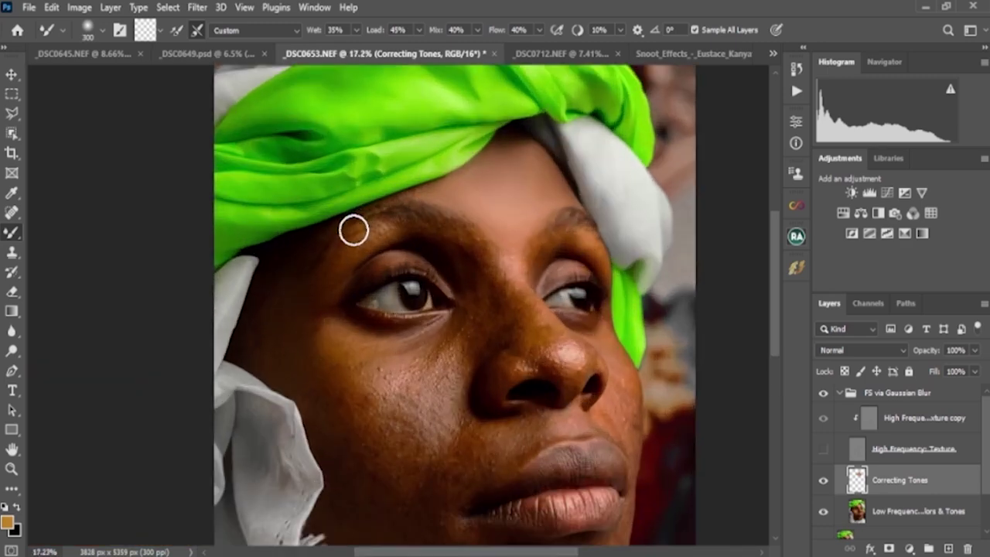
Reduce the Mixer Brush to 125 and blend the narrow skin area between the nearer eyebrow and the turban.
{"action": "key", "text": "bracketright"}
{"action": "key", "text": "bracketright"}
{"action": "key", "text": "bracketleft"}
{"action": "key", "text": "bracketleft"}
{"action": "key", "text": "bracketleft"}
{"action": "key", "text": "bracketleft"}
{"action": "key", "text": "bracketleft"}
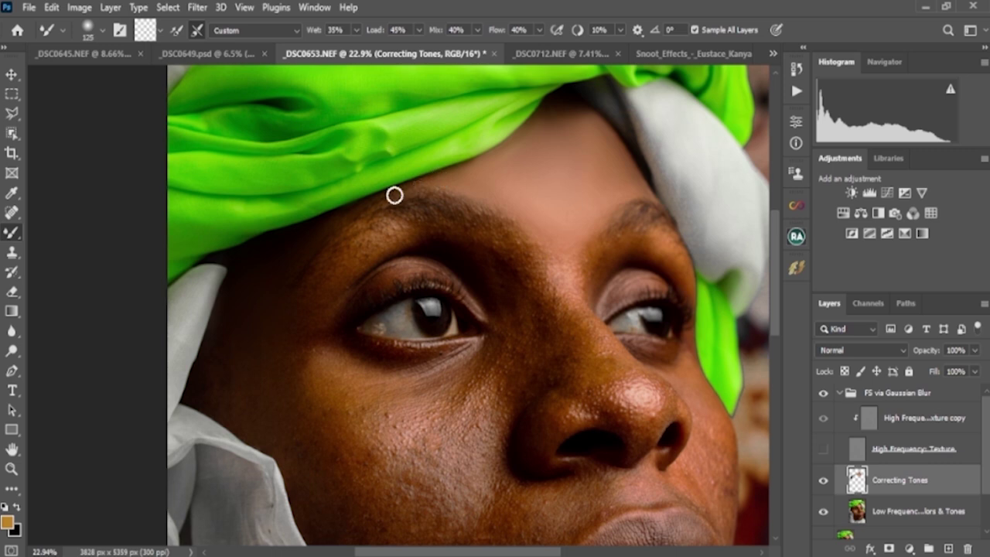
Smooth the temple and outer cheek beside the nearer eye using a Mixer Brush size of about 400.
{"action": "scroll", "coordinate": [394, 195], "scroll_direction": "down", "scroll_amount": 3}
{"action": "key", "text": "bracketright"}
{"action": "key", "text": "bracketright"}
{"action": "mouse_move", "coordinate": [341, 302]}
{"action": "left_mouse_down"}
{"action": "mouse_move", "coordinate": [330, 263]}
{"action": "mouse_move", "coordinate": [325, 300]}
{"action": "left_mouse_up"}
{"action": "key", "text": "bracketleft"}
{"action": "key", "text": "bracketleft"}
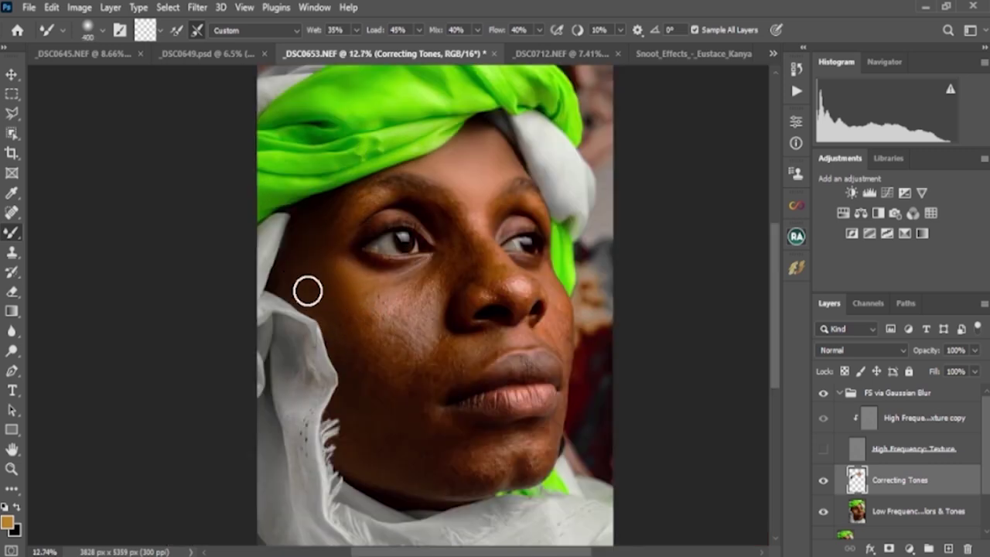
Blend the cheek below the nearer eye using a Mixer Brush size of about 500.
{"action": "key", "text": "bracketright"}
{"action": "key", "text": "bracketright"}
{"action": "key", "text": "bracketright"}
{"action": "mouse_move", "coordinate": [357, 360]}
{"action": "left_mouse_down"}
{"action": "mouse_move", "coordinate": [347, 329]}
{"action": "mouse_move", "coordinate": [326, 317]}
{"action": "mouse_move", "coordinate": [389, 353]}
{"action": "mouse_move", "coordinate": [371, 302]}
{"action": "left_mouse_up"}
{"action": "key", "text": "bracketleft"}
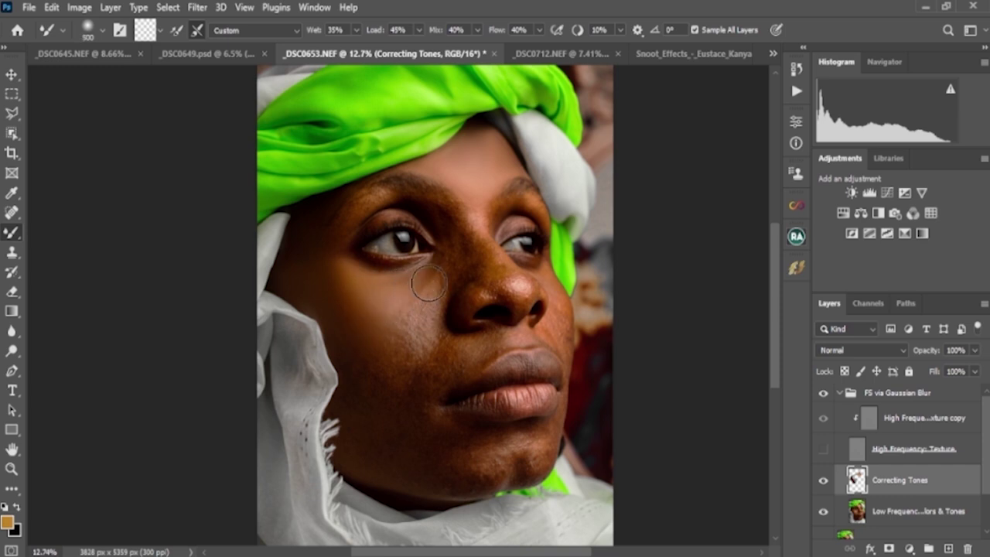
Soften the remaining cheek highlight beside the nose and the lower cheek with a Mixer Brush of 600 to 800.
{"action": "key", "text": "bracketleft"}
{"action": "key", "text": "bracketright"}
{"action": "key", "text": "bracketright"}
{"action": "key", "text": "bracketright"}
{"action": "key", "text": "bracketright"}
{"action": "key", "text": "bracketright"}
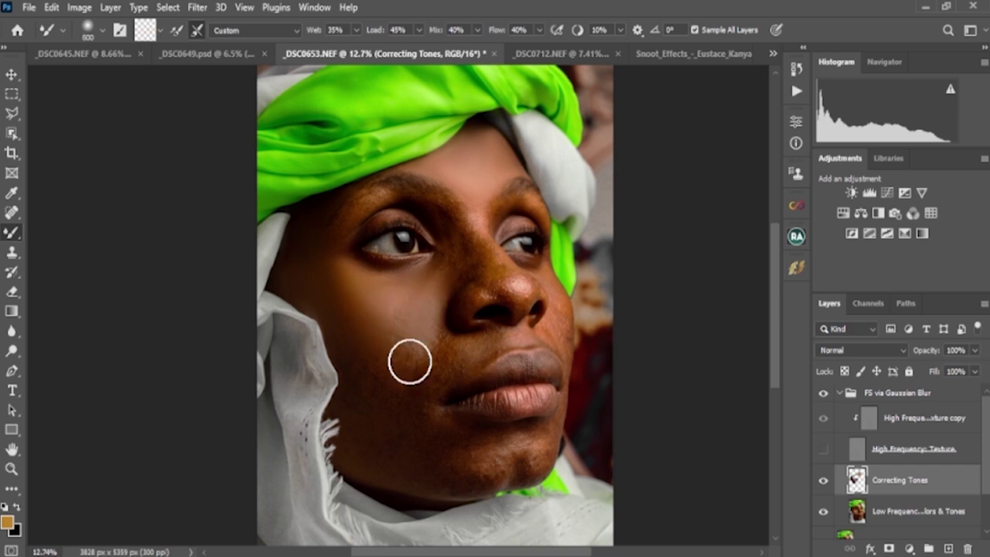
{"action": "key", "text": "bracketleft"}
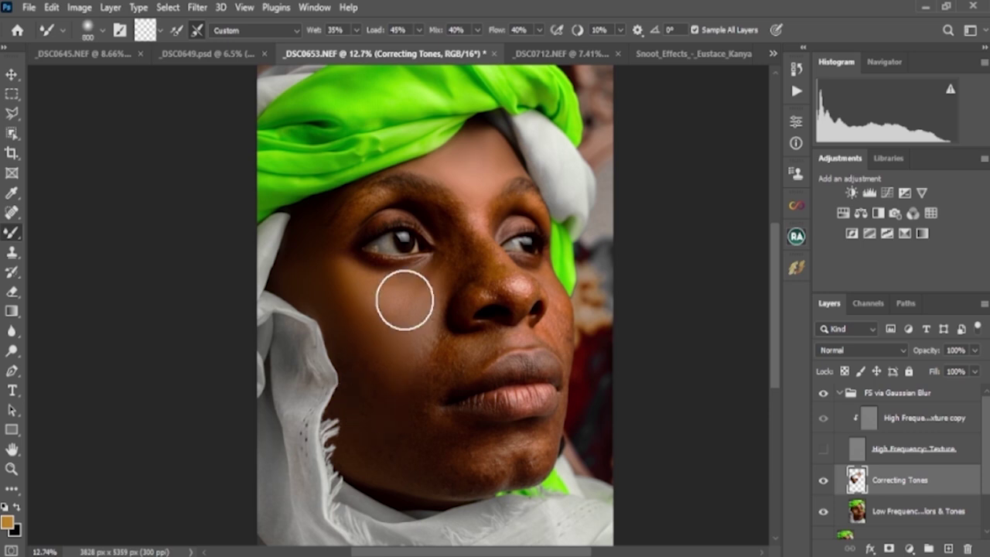
Even out the lower cheek and jaw beside the mouth using a Mixer Brush size of 600 to 700.
{"action": "key", "text": "h"}
{"action": "left_click_drag", "start_coordinate": [402, 294], "coordinate": [415, 412]}
{"action": "key", "text": "bracketleft"}
{"action": "key", "text": "bracketleft"}
{"action": "key", "text": "bracketleft"}
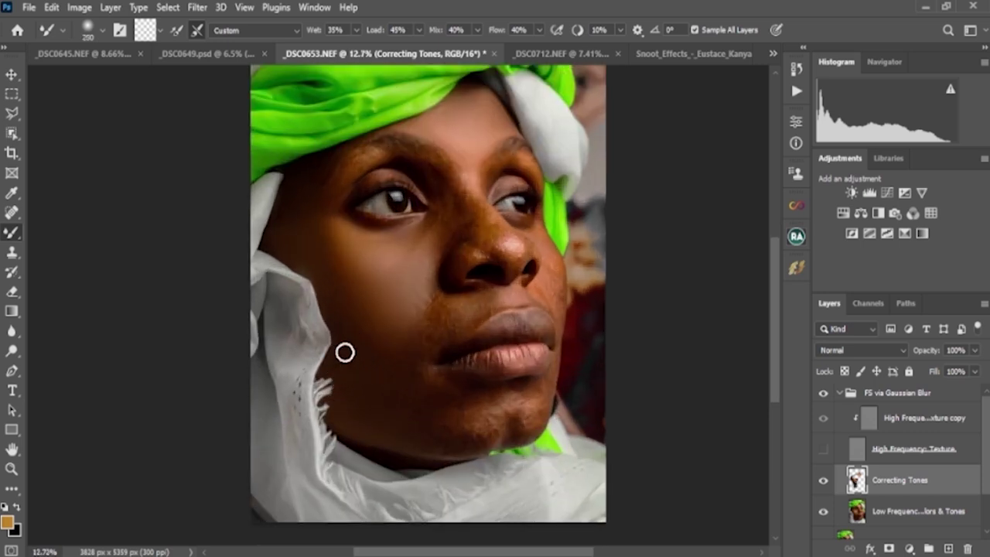
{"action": "key", "text": "bracketright"}
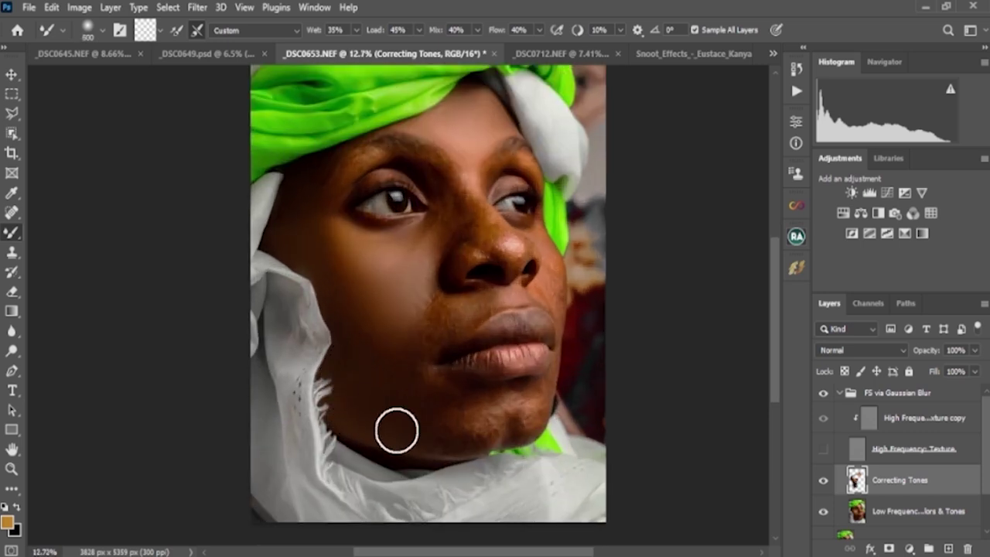
{"action": "mouse_move", "coordinate": [478, 430]}
{"action": "left_mouse_down"}
{"action": "mouse_move", "coordinate": [495, 408]}
{"action": "mouse_move", "coordinate": [475, 394]}
{"action": "mouse_move", "coordinate": [414, 391]}
{"action": "mouse_move", "coordinate": [422, 406]}
{"action": "left_mouse_up"}
{"action": "key", "text": "bracketright"}
{"action": "key", "text": "bracketright"}
{"action": "key", "text": "bracketright"}
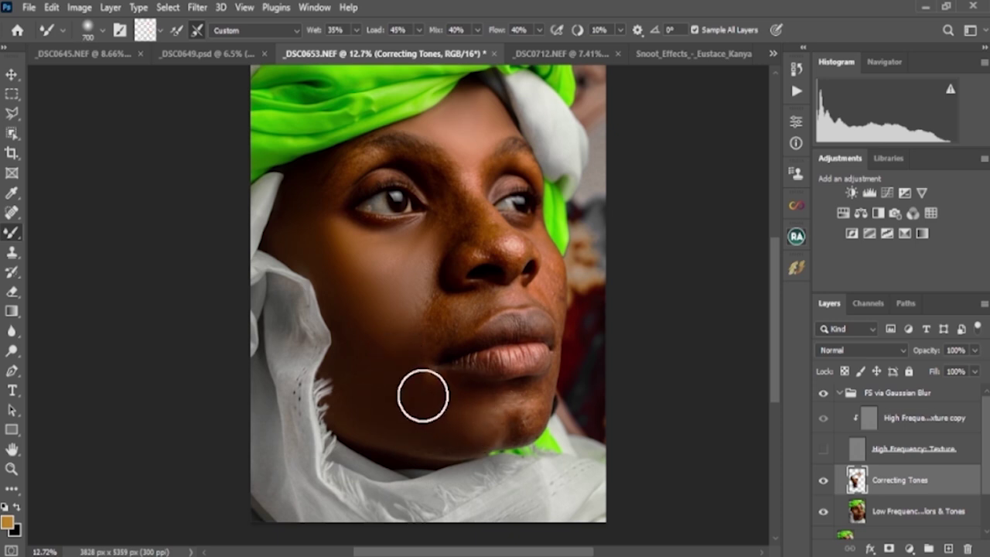
Reduce the Mixer Brush and blend the skin fold between the nostril, the nearer mouth corner and the upper lip.
{"action": "key", "text": "bracketleft"}
{"action": "key", "text": "bracketleft"}
{"action": "key", "text": "bracketleft"}
{"action": "key", "text": "bracketleft"}
{"action": "key", "text": "bracketleft"}
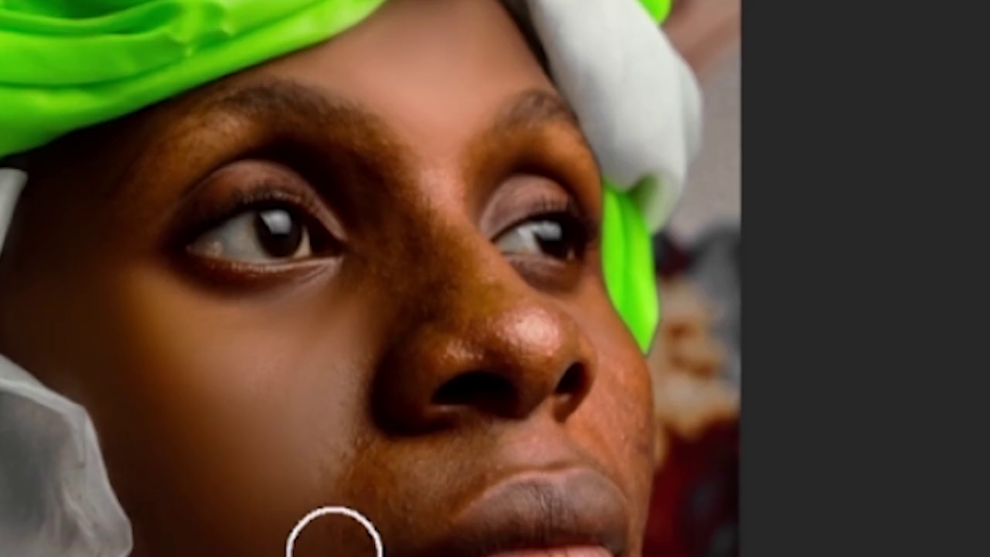
{"action": "key", "text": "bracketright"}
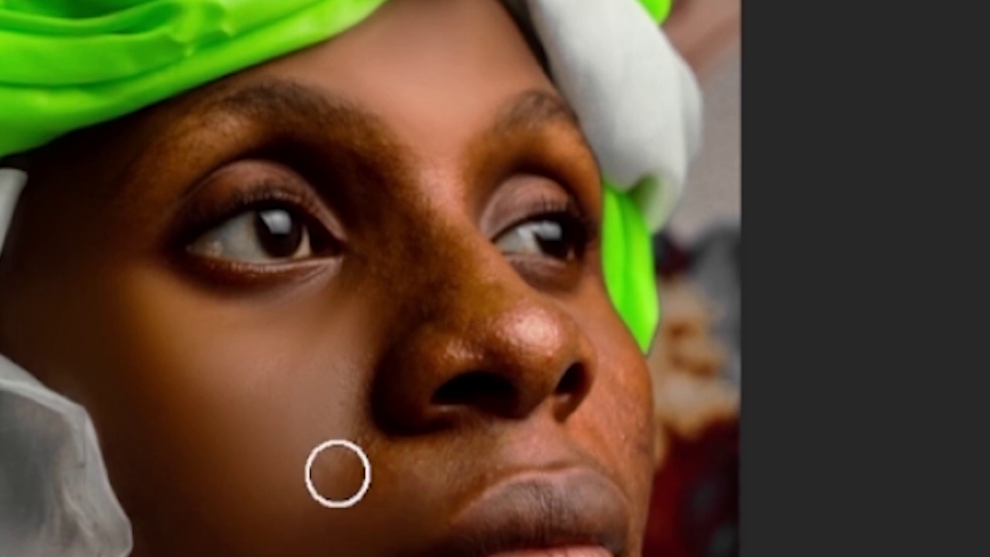
{"action": "key", "text": "bracketleft"}
{"action": "mouse_move", "coordinate": [363, 455]}
{"action": "left_mouse_down"}
{"action": "mouse_move", "coordinate": [433, 485]}
{"action": "mouse_move", "coordinate": [486, 469]}
{"action": "mouse_move", "coordinate": [386, 467]}
{"action": "mouse_move", "coordinate": [492, 428]}
{"action": "left_mouse_up"}
Smooth the side and bridge of the nose up to the inner end of the nearer eyebrow.
{"action": "mouse_move", "coordinate": [316, 468]}
{"action": "left_mouse_down"}
{"action": "mouse_move", "coordinate": [358, 392]}
{"action": "mouse_move", "coordinate": [376, 256]}
{"action": "mouse_move", "coordinate": [384, 279]}
{"action": "mouse_move", "coordinate": [412, 270]}
{"action": "left_mouse_up"}
{"action": "key", "text": "bracketright"}
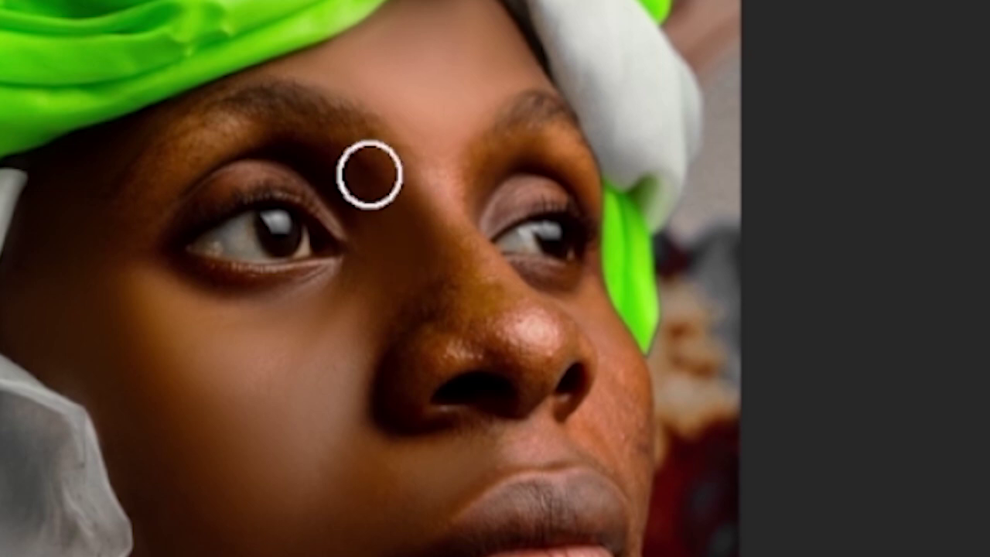
{"action": "left_click_drag", "start_coordinate": [428, 209], "coordinate": [429, 191]}
{"action": "key", "text": "bracketleft"}
{"action": "key", "text": "bracketleft"}
{"action": "key", "text": "bracketleft"}
{"action": "key", "text": "bracketleft"}
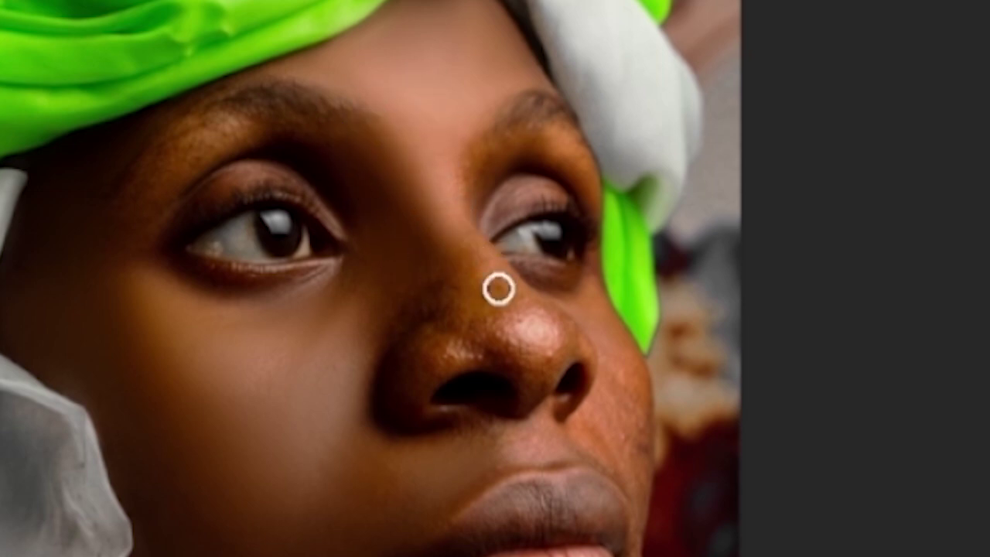
{"action": "left_click_drag", "start_coordinate": [490, 266], "coordinate": [456, 247]}
{"action": "key", "text": "bracketright"}
Blend the shadow along the nearer side of the nose into the adjoining cheek with a Mixer Brush of 300 to 400.
{"action": "scroll", "coordinate": [453, 257], "scroll_direction": "up", "scroll_amount": 4}
{"action": "key", "text": "bracketright"}
{"action": "key", "text": "bracketleft"}
{"action": "key", "text": "bracketleft"}
{"action": "key", "text": "bracketleft"}
{"action": "key", "text": "bracketleft"}
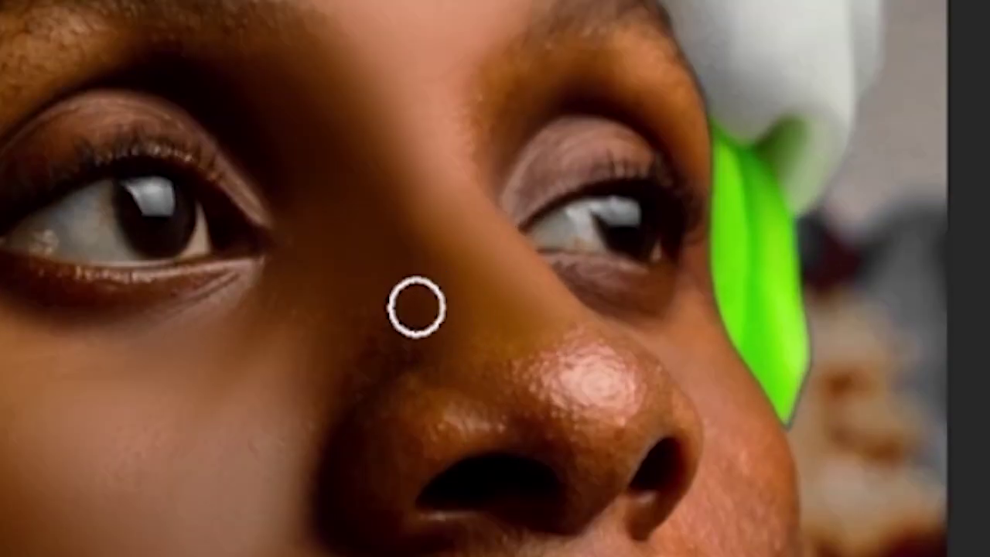
{"action": "key", "text": "bracketright"}
{"action": "key", "text": "bracketright"}
{"action": "key", "text": "bracketright"}
{"action": "key", "text": "bracketright"}
{"action": "key", "text": "bracketright"}
{"action": "key", "text": "bracketright"}
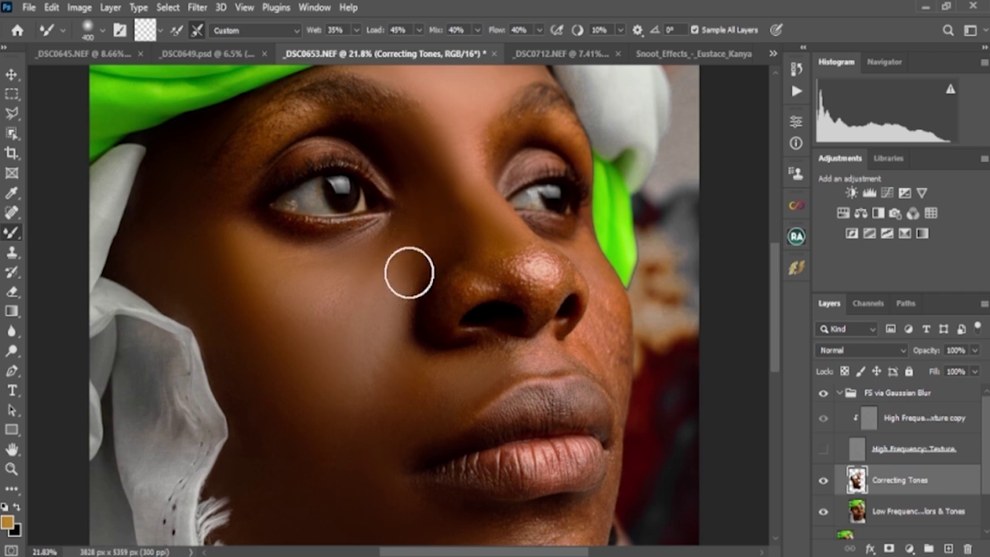
{"action": "key", "text": "bracketleft"}
{"action": "key", "text": "bracketleft"}
{"action": "key", "text": "bracketright"}
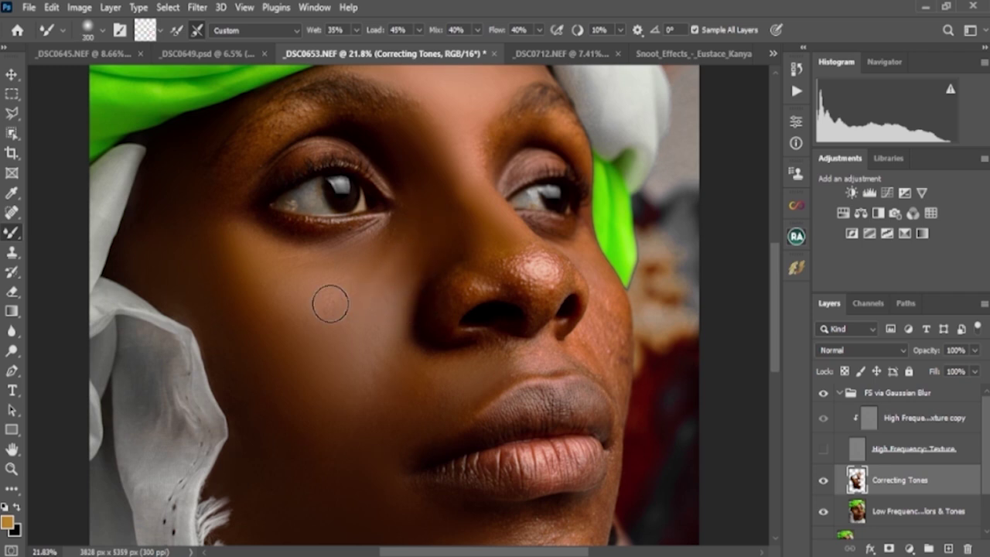
Smooth out the shiny highlights on the nose tip and nearer nostril with the Mixer Brush.
{"action": "mouse_move", "coordinate": [529, 284]}
{"action": "left_mouse_down"}
{"action": "mouse_move", "coordinate": [548, 295]}
{"action": "mouse_move", "coordinate": [547, 260]}
{"action": "mouse_move", "coordinate": [525, 249]}
{"action": "mouse_move", "coordinate": [524, 259]}
{"action": "mouse_move", "coordinate": [505, 260]}
{"action": "mouse_move", "coordinate": [528, 296]}
{"action": "mouse_move", "coordinate": [503, 272]}
{"action": "left_mouse_up"}
{"action": "key", "text": "bracketright"}
{"action": "mouse_move", "coordinate": [441, 286]}
{"action": "left_mouse_down"}
{"action": "mouse_move", "coordinate": [442, 332]}
{"action": "mouse_move", "coordinate": [480, 291]}
{"action": "mouse_move", "coordinate": [533, 314]}
{"action": "left_mouse_up"}
{"action": "key", "text": "bracketleft"}
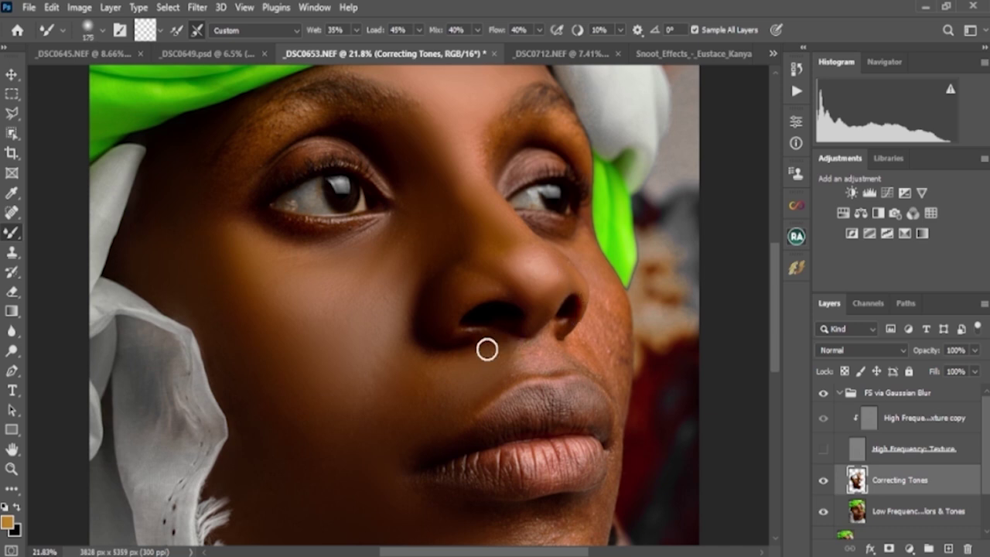
Soften the skin below the farther eye using a Mixer Brush size of about 150.
{"action": "scroll", "coordinate": [364, 250], "scroll_direction": "down", "scroll_amount": 5, "text": "alt"}
{"action": "scroll", "coordinate": [364, 250], "scroll_direction": "up", "scroll_amount": 5, "text": "alt"}
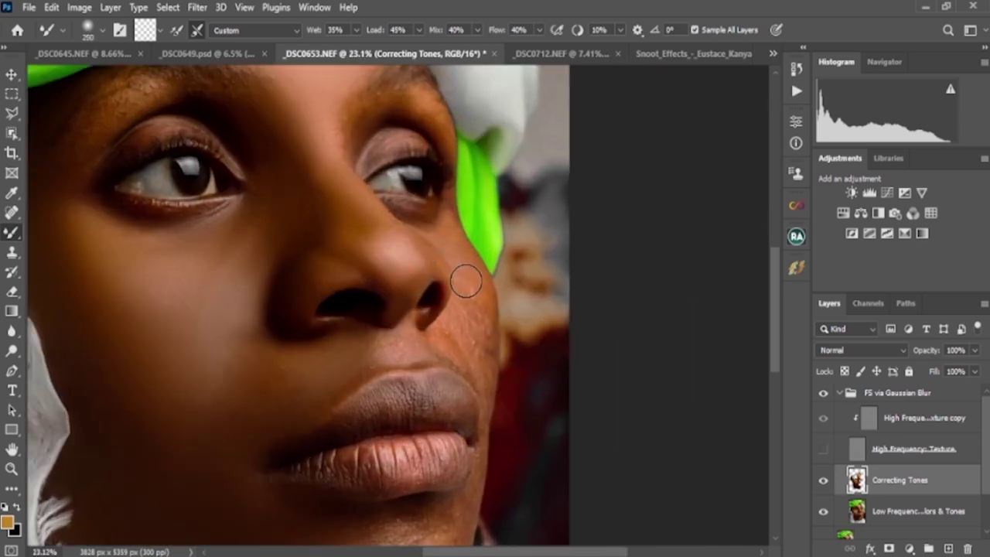
{"action": "key", "text": "bracketleft"}
{"action": "key", "text": "bracketleft"}
{"action": "key", "text": "bracketleft"}
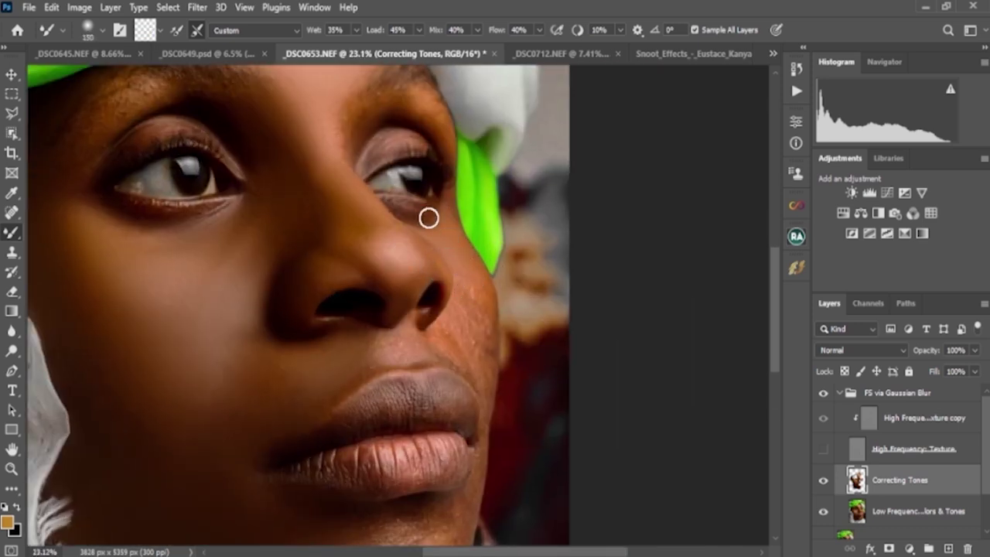
{"action": "key", "text": "bracketleft"}
Blend the skin between the farther eye and its eyebrow using a Mixer Brush size of 175.
{"action": "left_click", "coordinate": [353, 121], "text": "alt"}
{"action": "key", "text": "bracketright"}
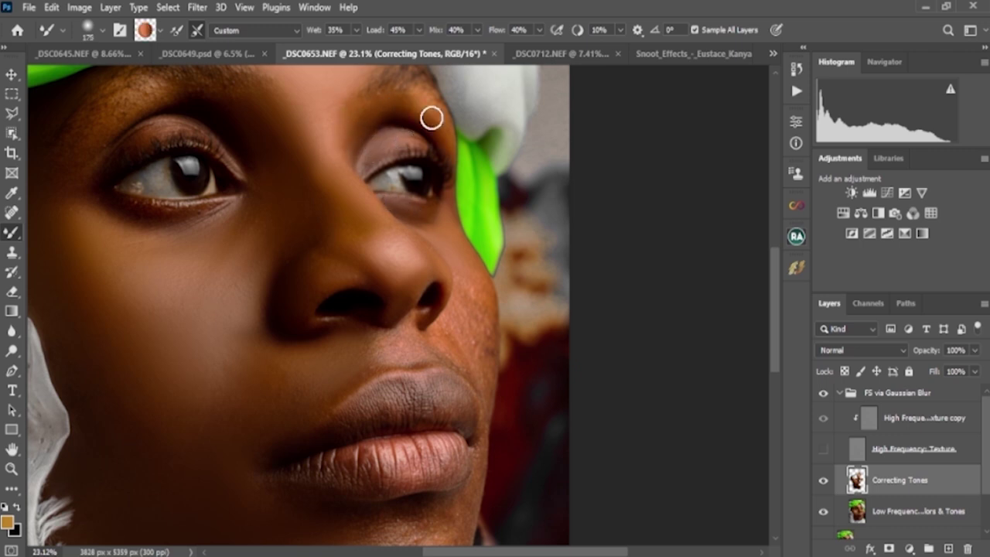
{"action": "left_click_drag", "start_coordinate": [432, 118], "coordinate": [429, 108]}
Smooth the brow bone and upper eyelid area of the nearer eye with a Mixer Brush of 200, reduced to 175.
{"action": "scroll", "coordinate": [340, 216], "scroll_direction": "down", "scroll_amount": 3, "text": "alt"}
{"action": "scroll", "coordinate": [205, 211], "scroll_direction": "up", "scroll_amount": 3, "text": "alt"}
{"action": "key", "text": "bracketright"}
{"action": "key", "text": "bracketright"}
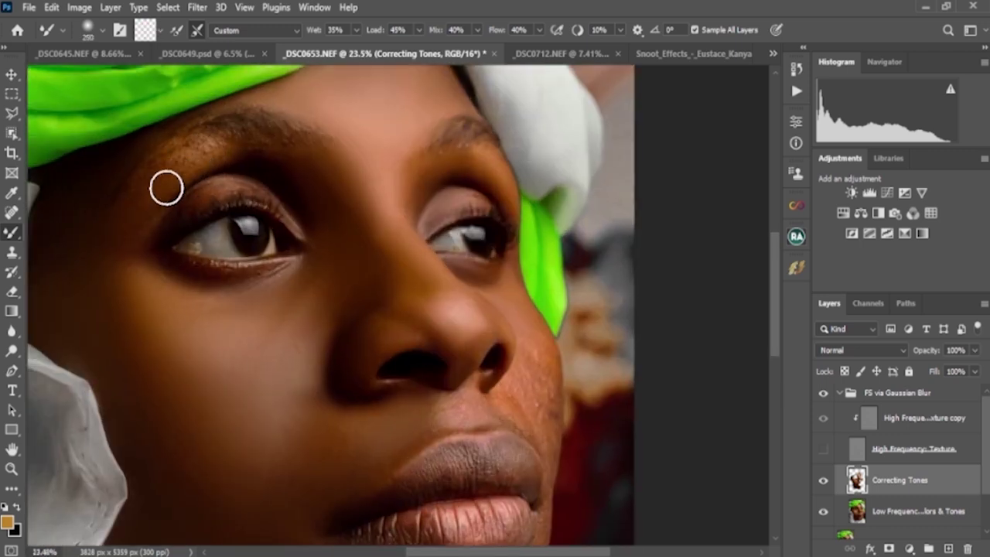
{"action": "key", "text": "bracketleft"}
{"action": "mouse_move", "coordinate": [169, 180]}
{"action": "left_mouse_down"}
{"action": "mouse_move", "coordinate": [219, 148]}
{"action": "mouse_move", "coordinate": [179, 168]}
{"action": "mouse_move", "coordinate": [262, 147]}
{"action": "mouse_move", "coordinate": [275, 167]}
{"action": "left_mouse_up"}
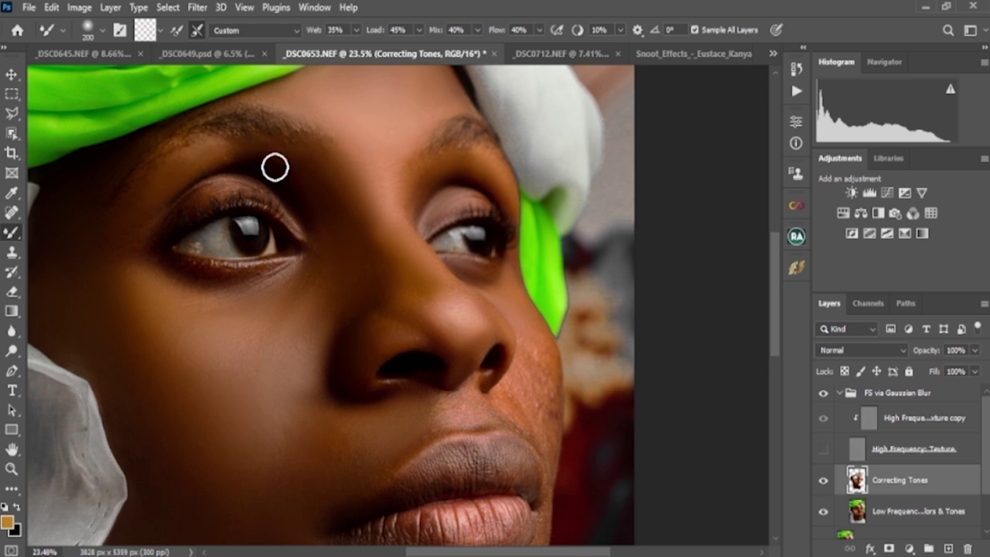
{"action": "key", "text": "bracketleft"}
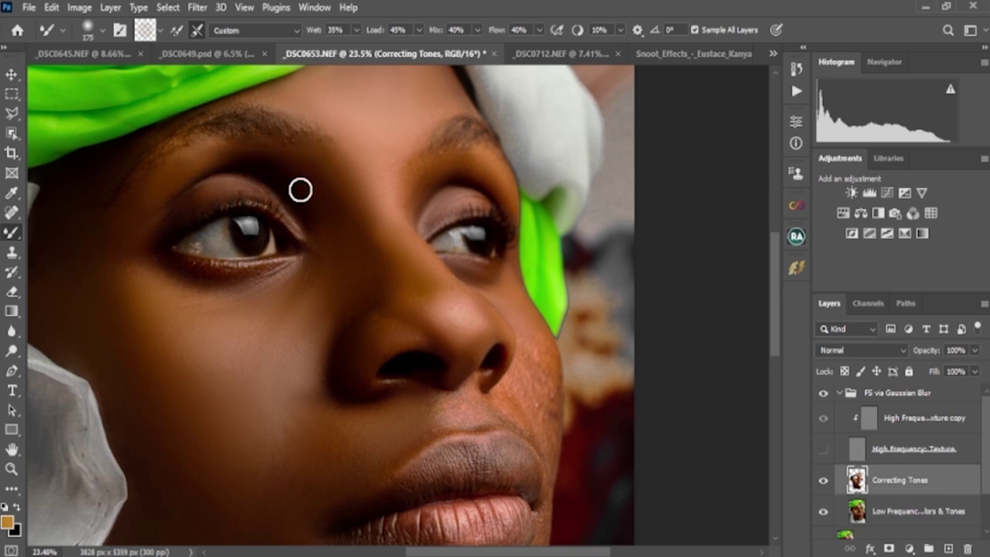
Enlarge the Mixer Brush and blend the skin of the chin below the lower lip.
{"action": "scroll", "coordinate": [300, 189], "scroll_direction": "down", "scroll_amount": 4, "text": "alt"}
{"action": "scroll", "coordinate": [486, 516], "scroll_direction": "up", "scroll_amount": 5, "text": "alt"}
{"action": "key", "text": "bracketright"}
{"action": "key", "text": "bracketright"}
{"action": "key", "text": "bracketright"}
{"action": "mouse_move", "coordinate": [284, 409]}
{"action": "left_mouse_down"}
{"action": "mouse_move", "coordinate": [264, 437]}
{"action": "mouse_move", "coordinate": [291, 411]}
{"action": "mouse_move", "coordinate": [258, 353]}
{"action": "mouse_move", "coordinate": [227, 330]}
{"action": "mouse_move", "coordinate": [299, 358]}
{"action": "mouse_move", "coordinate": [338, 342]}
{"action": "mouse_move", "coordinate": [344, 355]}
{"action": "mouse_move", "coordinate": [340, 342]}
{"action": "mouse_move", "coordinate": [309, 347]}
{"action": "mouse_move", "coordinate": [377, 347]}
{"action": "left_mouse_up"}
Smooth the outer edge of the chin using a Mixer Brush size of 100.
{"action": "key", "text": "bracketleft"}
{"action": "key", "text": "bracketleft"}
{"action": "key", "text": "bracketleft"}
{"action": "key", "text": "bracketleft"}
{"action": "key", "text": "bracketleft"}
{"action": "key", "text": "bracketleft"}
{"action": "mouse_move", "coordinate": [363, 440]}
{"action": "left_mouse_down"}
{"action": "mouse_move", "coordinate": [363, 453]}
{"action": "mouse_move", "coordinate": [384, 426]}
{"action": "left_mouse_up"}
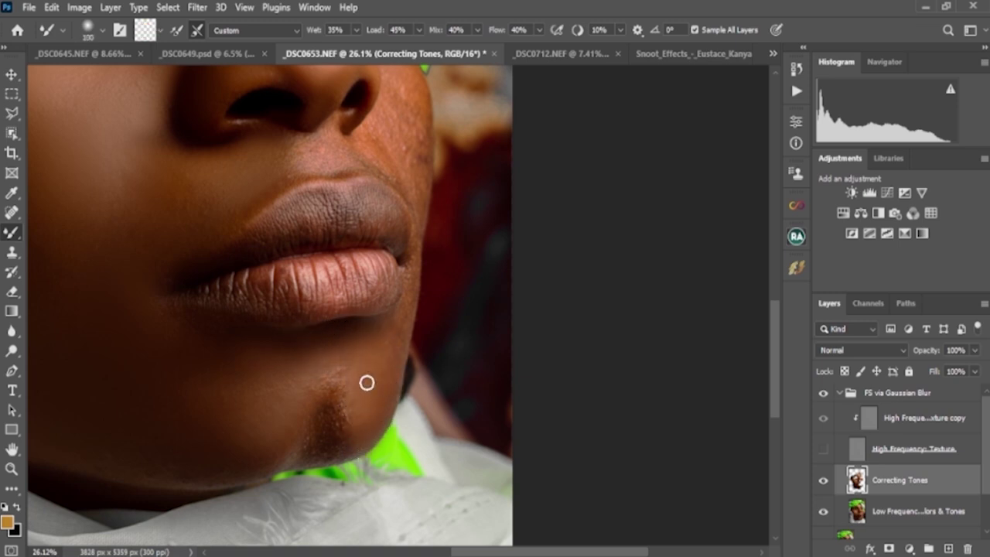
Blend away the rough patch in the chin dimple down to the jaw edge with a Mixer Brush of about 200.
{"action": "key", "text": "bracketright"}
{"action": "key", "text": "bracketright"}
{"action": "key", "text": "bracketright"}
{"action": "key", "text": "bracketright"}
{"action": "mouse_move", "coordinate": [335, 369]}
{"action": "left_mouse_down"}
{"action": "mouse_move", "coordinate": [350, 445]}
{"action": "mouse_move", "coordinate": [316, 463]}
{"action": "mouse_move", "coordinate": [351, 456]}
{"action": "mouse_move", "coordinate": [319, 413]}
{"action": "mouse_move", "coordinate": [341, 457]}
{"action": "mouse_move", "coordinate": [306, 426]}
{"action": "mouse_move", "coordinate": [301, 466]}
{"action": "left_mouse_up"}
{"action": "key", "text": "bracketleft"}
{"action": "key", "text": "bracketleft"}
{"action": "key", "text": "bracketleft"}
{"action": "key", "text": "bracketright"}
{"action": "key", "text": "bracketright"}
{"action": "key", "text": "bracketright"}
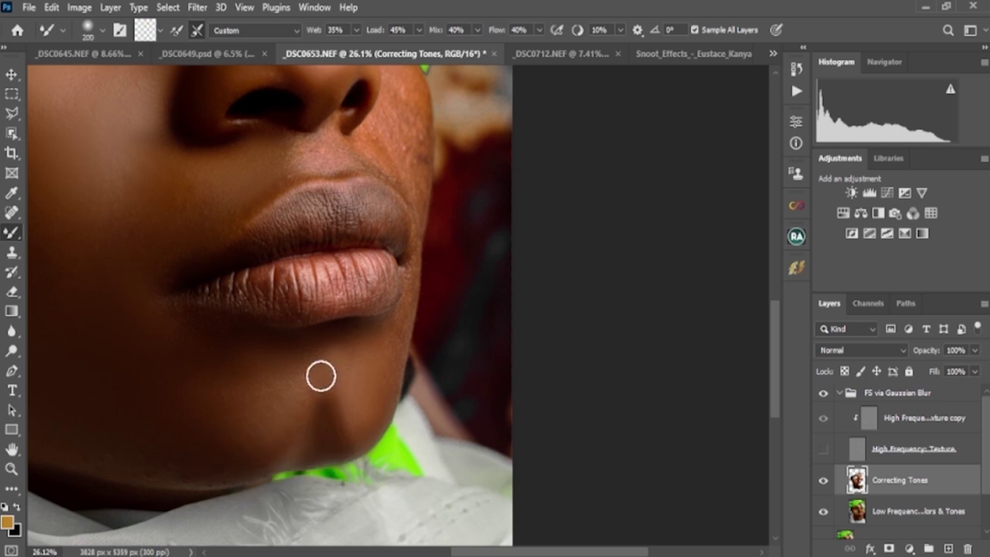
Soften the underside of the jaw above the scarf and the skin below the mouth corner, using sizes 200 and 175.
{"action": "scroll", "coordinate": [274, 470], "scroll_direction": "up", "scroll_amount": 3}
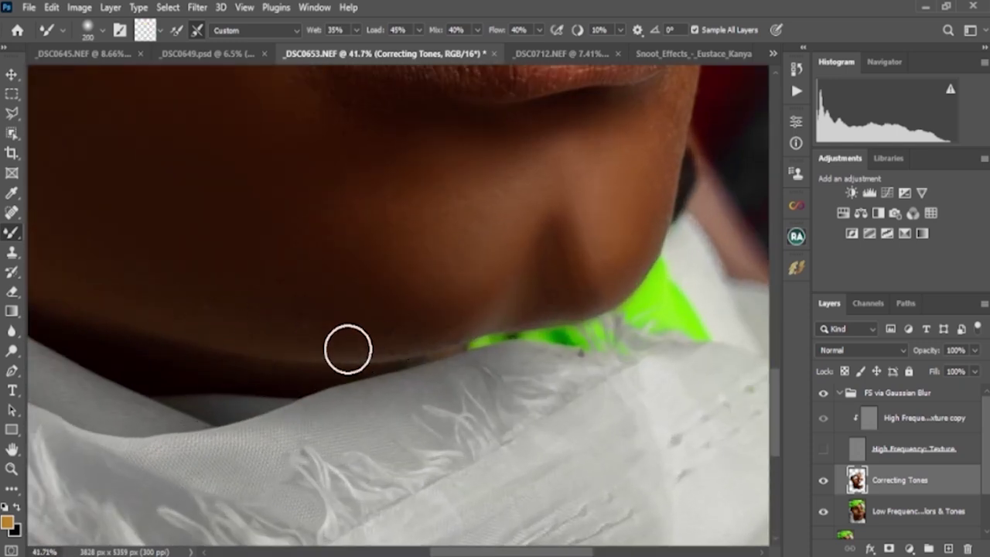
{"action": "key", "text": "bracketleft"}
{"action": "key", "text": "bracketleft"}
{"action": "key", "text": "bracketright"}
{"action": "scroll", "coordinate": [255, 318], "scroll_direction": "down", "scroll_amount": 4}
{"action": "scroll", "coordinate": [272, 236], "scroll_direction": "up", "scroll_amount": 5}
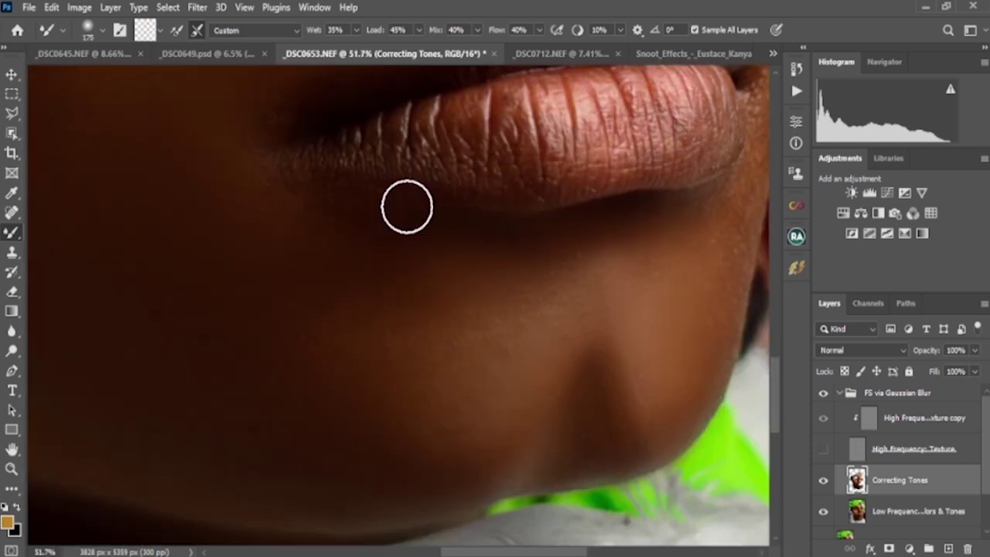
{"action": "scroll", "coordinate": [407, 207], "scroll_direction": "down", "scroll_amount": 3}
{"action": "scroll", "coordinate": [395, 139], "scroll_direction": "up", "scroll_amount": 2}
Smooth the blemished farther cheek beside the nose using a Mixer Brush size of 150 to 200.
{"action": "key", "text": "bracketleft"}
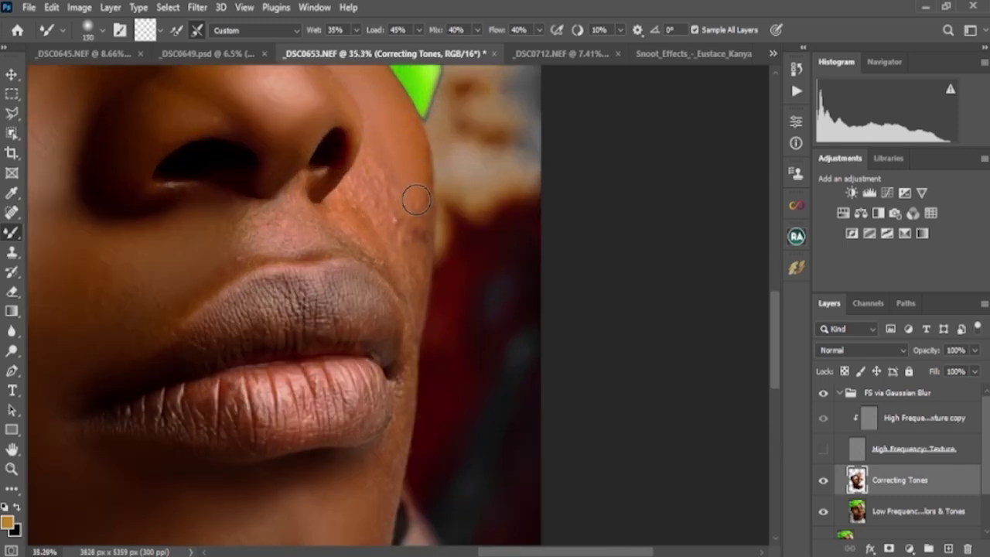
{"action": "mouse_move", "coordinate": [417, 199]}
{"action": "left_mouse_down"}
{"action": "mouse_move", "coordinate": [391, 253]}
{"action": "mouse_move", "coordinate": [347, 227]}
{"action": "mouse_move", "coordinate": [337, 205]}
{"action": "mouse_move", "coordinate": [352, 187]}
{"action": "mouse_move", "coordinate": [364, 199]}
{"action": "mouse_move", "coordinate": [380, 163]}
{"action": "left_mouse_up"}
{"action": "key", "text": "bracketleft"}
{"action": "key", "text": "bracketright"}
{"action": "key", "text": "bracketright"}
{"action": "key", "text": "bracketright"}
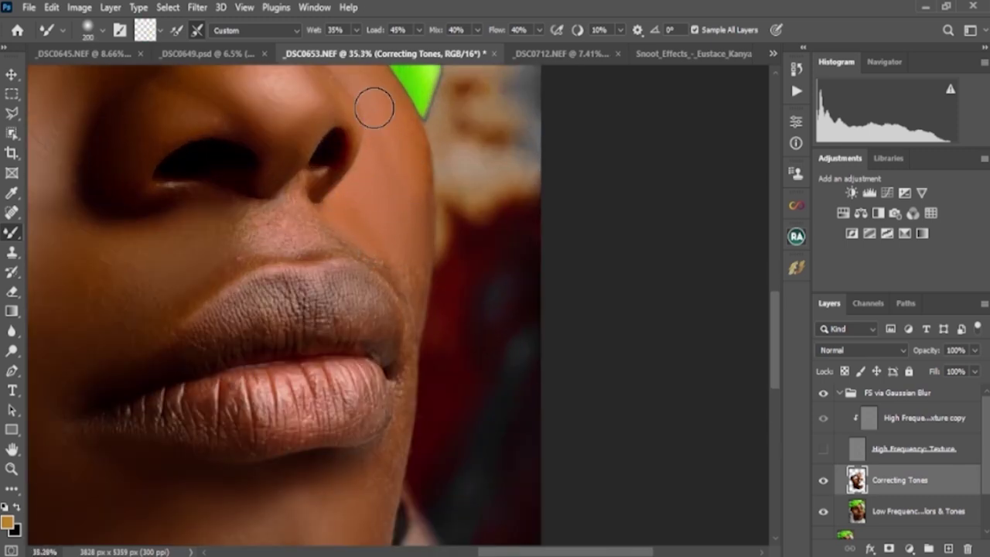
Blend the narrow strip of farther cheek beside the upper lip with a Mixer Brush of 100 or smaller.
{"action": "key", "text": "bracketleft"}
{"action": "key", "text": "bracketleft"}
{"action": "key", "text": "bracketleft"}
{"action": "key", "text": "bracketleft"}
{"action": "key", "text": "bracketleft"}
{"action": "key", "text": "bracketleft"}
{"action": "key", "text": "bracketleft"}
{"action": "left_click_drag", "start_coordinate": [409, 310], "coordinate": [417, 316]}
{"action": "key", "text": "bracketright"}
{"action": "key", "text": "bracketright"}
{"action": "key", "text": "bracketright"}
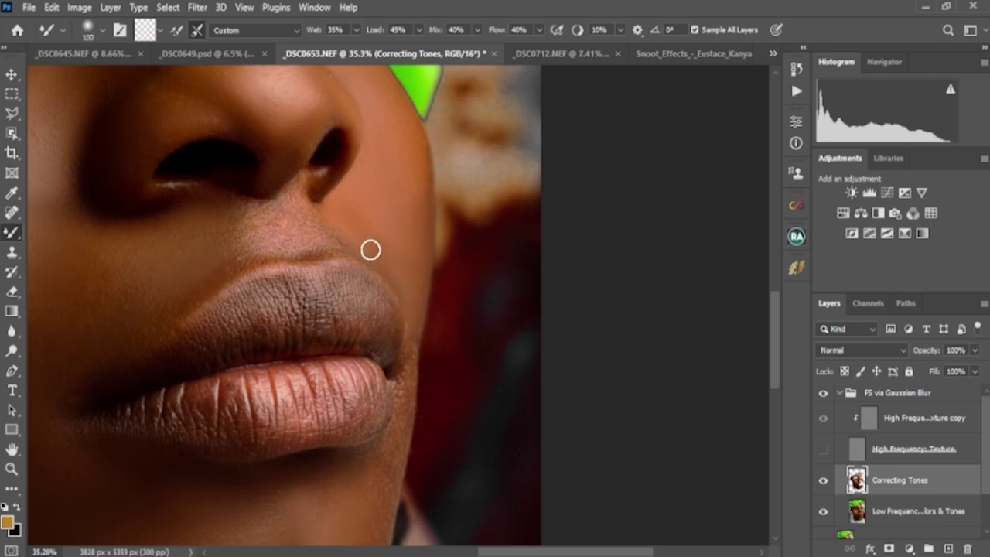
Smooth the philtrum and the skin above the upper lip using Mixer Brush sizes from 150 to 300.
{"action": "key", "text": "bracketright"}
{"action": "left_click_drag", "start_coordinate": [323, 230], "coordinate": [337, 244]}
{"action": "key", "text": "bracketright"}
{"action": "left_click_drag", "start_coordinate": [300, 195], "coordinate": [280, 211]}
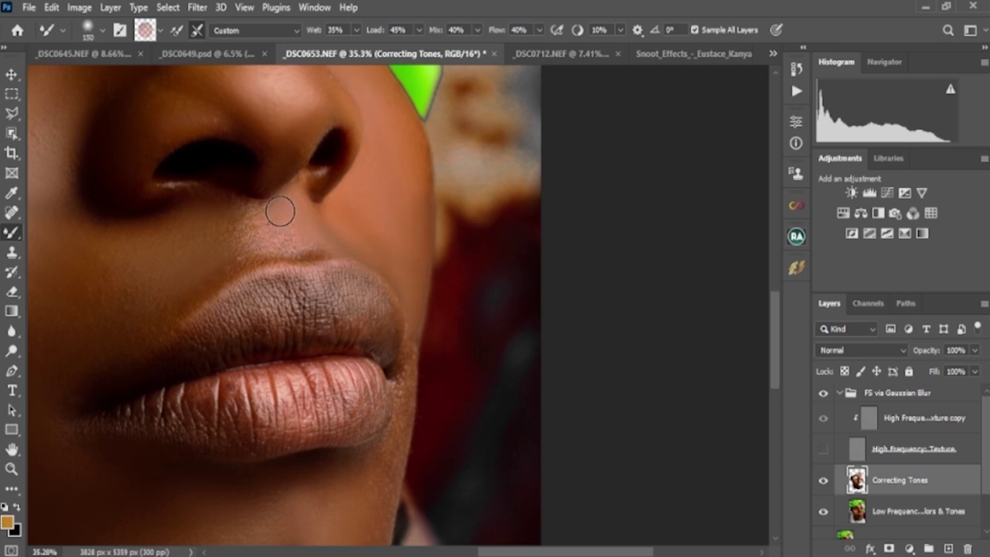
{"action": "key", "text": "bracketright"}
{"action": "key", "text": "bracketright"}
{"action": "key", "text": "bracketright"}
{"action": "key", "text": "bracketright"}
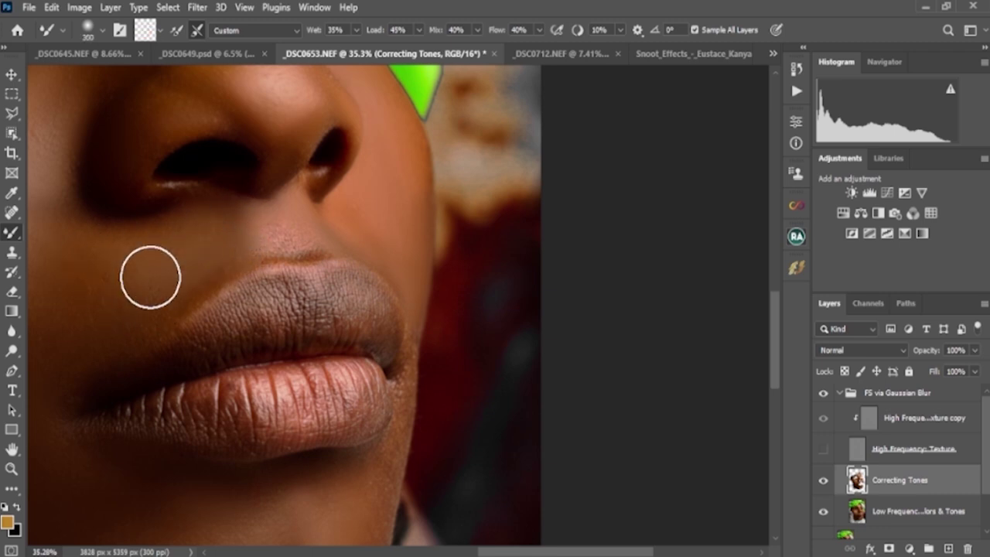
{"action": "key", "text": "bracketleft"}
{"action": "key", "text": "bracketleft"}
{"action": "key", "text": "bracketleft"}
{"action": "key", "text": "bracketleft"}
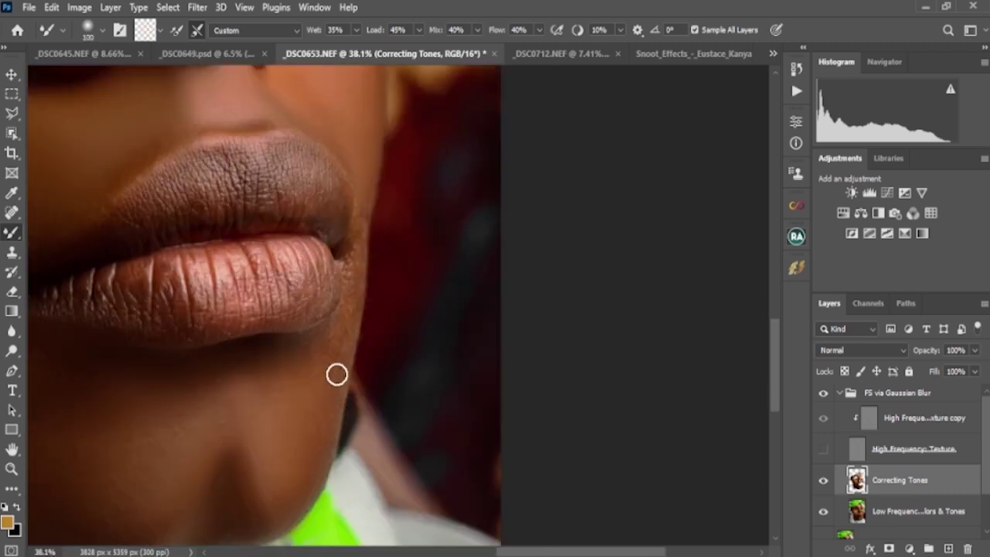
Blend the outer chin edge and the skin beside the farther mouth corner with a Mixer Brush of 100 to 200.
{"action": "key", "text": "bracketright"}
{"action": "key", "text": "bracketright"}
{"action": "key", "text": "bracketright"}
{"action": "key", "text": "bracketright"}
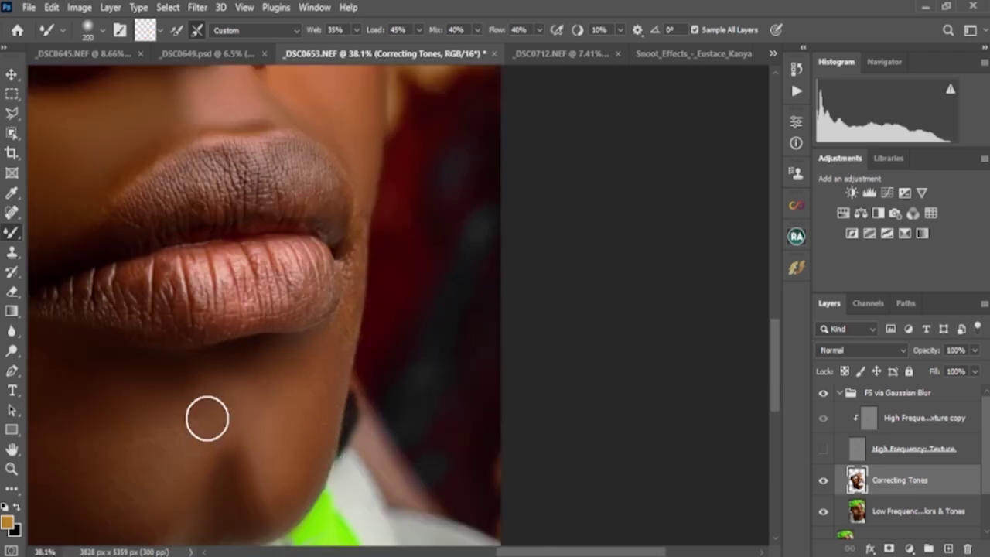
{"action": "key", "text": "bracketleft"}
{"action": "key", "text": "bracketleft"}
{"action": "key", "text": "bracketleft"}
{"action": "key", "text": "bracketleft"}
{"action": "mouse_move", "coordinate": [341, 316]}
{"action": "left_mouse_down"}
{"action": "mouse_move", "coordinate": [354, 294]}
{"action": "mouse_move", "coordinate": [345, 336]}
{"action": "mouse_move", "coordinate": [341, 262]}
{"action": "left_mouse_up"}
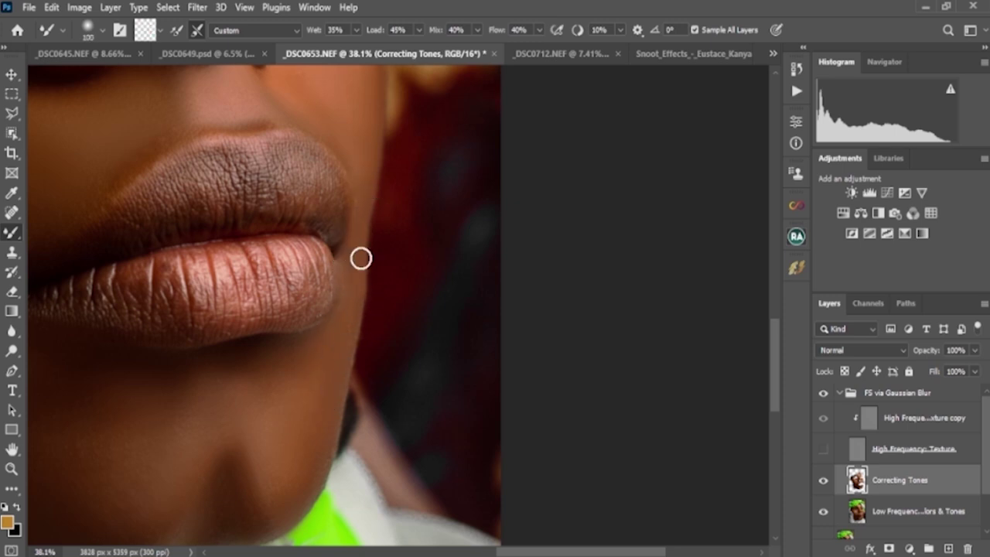
Even out the broad tones of the chin and lower cheek below the mouth using a Mixer Brush size of 500.
{"action": "scroll", "coordinate": [360, 259], "scroll_direction": "down", "scroll_amount": 3}
{"action": "key", "text": "bracketright"}
{"action": "key", "text": "bracketright"}
{"action": "key", "text": "bracketright"}
{"action": "key", "text": "bracketright"}
{"action": "key", "text": "bracketright"}
{"action": "key", "text": "bracketright"}
{"action": "key", "text": "bracketright"}
{"action": "key", "text": "bracketright"}
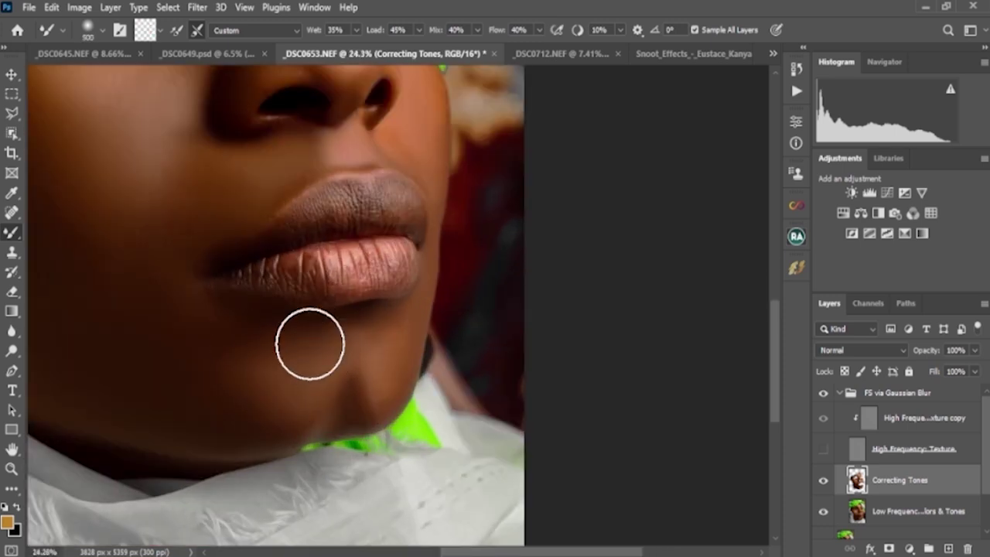
Reduce the Mixer Brush to 90 and blend the shadowed jawline along the upper edge of the scarf.
{"action": "scroll", "coordinate": [338, 354], "scroll_direction": "down", "scroll_amount": 2}
{"action": "scroll", "coordinate": [270, 384], "scroll_direction": "up", "scroll_amount": 8}
{"action": "key", "text": "bracketleft"}
{"action": "key", "text": "bracketleft"}
{"action": "key", "text": "bracketleft"}
{"action": "key", "text": "bracketleft"}
{"action": "key", "text": "bracketleft"}
{"action": "key", "text": "bracketleft"}
{"action": "key", "text": "bracketleft"}
{"action": "key", "text": "bracketleft"}
{"action": "key", "text": "bracketleft"}
{"action": "key", "text": "bracketleft"}
{"action": "key", "text": "bracketleft"}
{"action": "key", "text": "bracketleft"}
{"action": "key", "text": "bracketleft"}
{"action": "scroll", "coordinate": [364, 380], "scroll_direction": "down", "scroll_amount": 3}
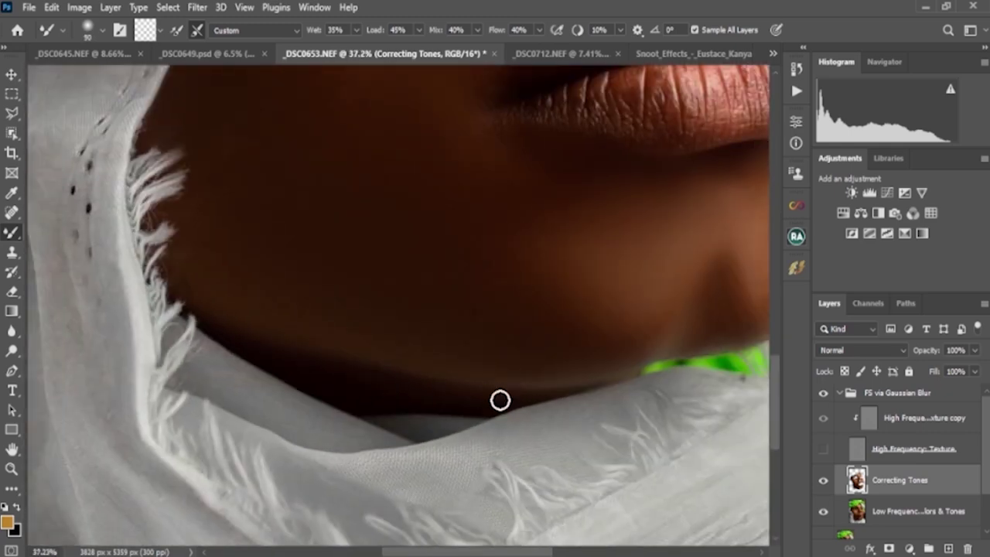
Turn the High Frequency: Texture layer back on and collapse the FS via Gaussian Blur group.
{"action": "scroll", "coordinate": [369, 391], "scroll_direction": "down", "scroll_amount": 5}
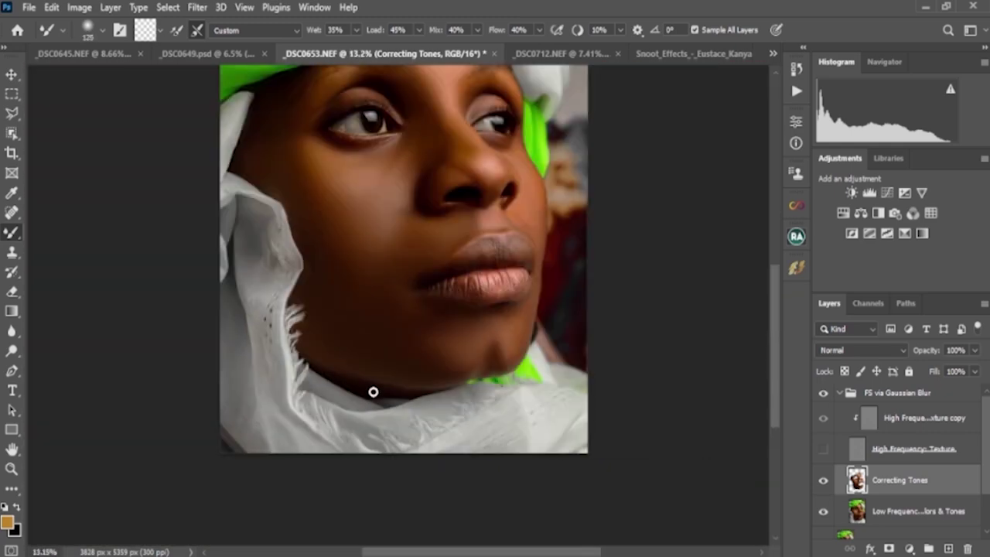
{"action": "scroll", "coordinate": [356, 108], "scroll_direction": "up", "scroll_amount": 5}
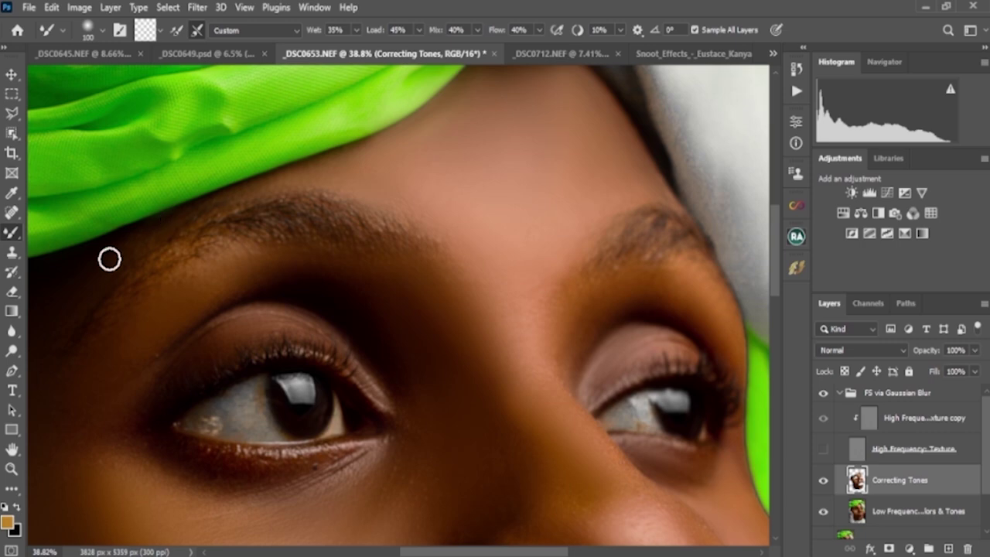
{"action": "scroll", "coordinate": [270, 204], "scroll_direction": "down", "scroll_amount": 6}
{"action": "scroll", "coordinate": [449, 209], "scroll_direction": "up", "scroll_amount": 4}
{"action": "scroll", "coordinate": [466, 232], "scroll_direction": "down", "scroll_amount": 1}
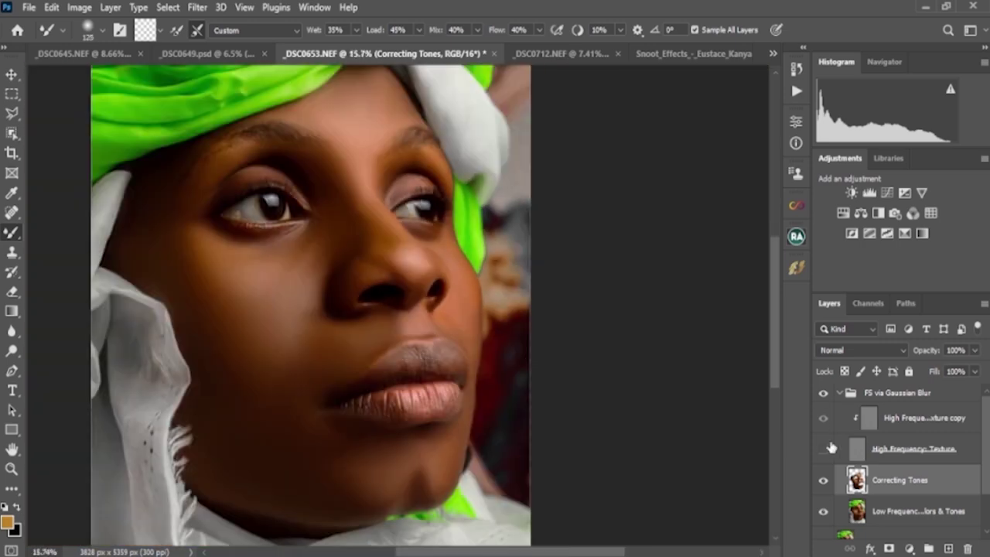
{"action": "left_click", "coordinate": [823, 449]}
{"action": "scroll", "coordinate": [380, 283], "scroll_direction": "down", "scroll_amount": 2}
{"action": "scroll", "coordinate": [364, 271], "scroll_direction": "up", "scroll_amount": 4}
{"action": "scroll", "coordinate": [352, 260], "scroll_direction": "down", "scroll_amount": 4}
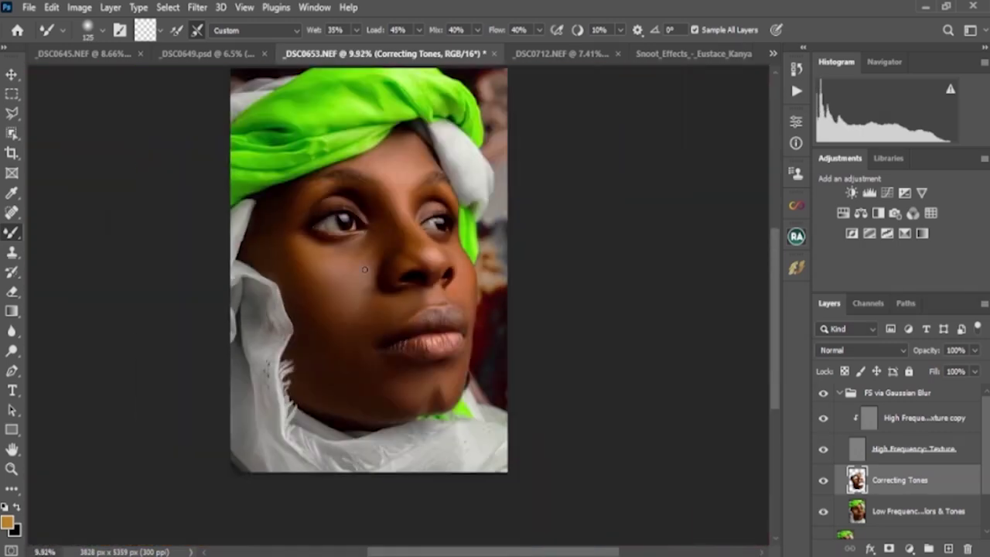
{"action": "scroll", "coordinate": [364, 269], "scroll_direction": "up", "scroll_amount": 2}
{"action": "left_click", "coordinate": [839, 392]}
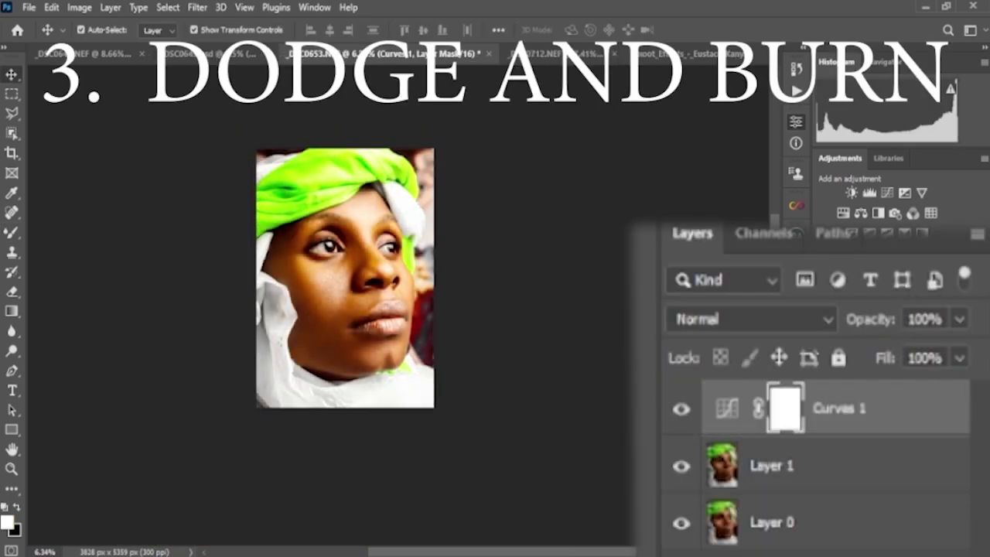
Set the Curves 1 layer's blend mode to Lighter Color and invert its mask to black.
{"action": "left_click", "coordinate": [790, 323]}
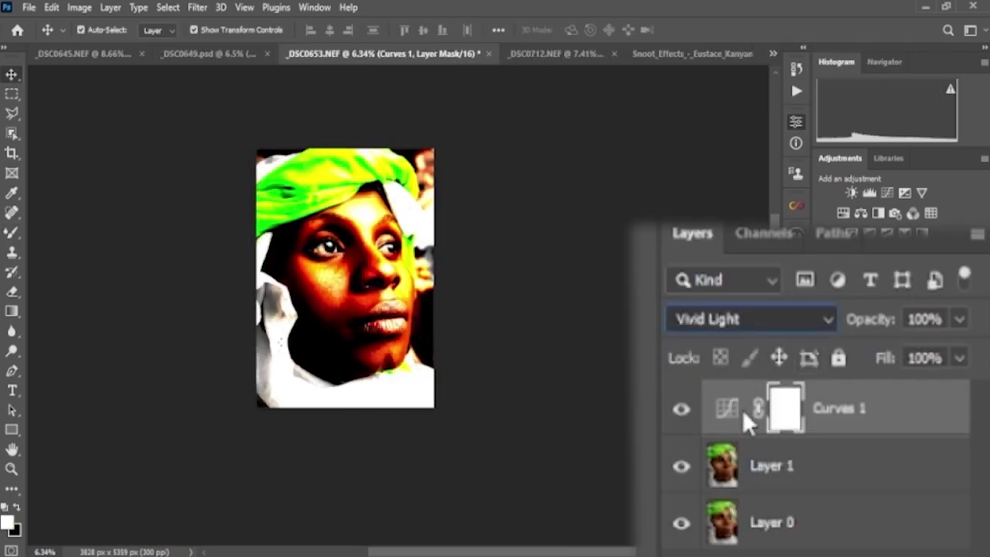
{"action": "left_click", "coordinate": [714, 298]}
{"action": "key", "text": "Up"}
{"action": "left_click", "coordinate": [790, 324]}
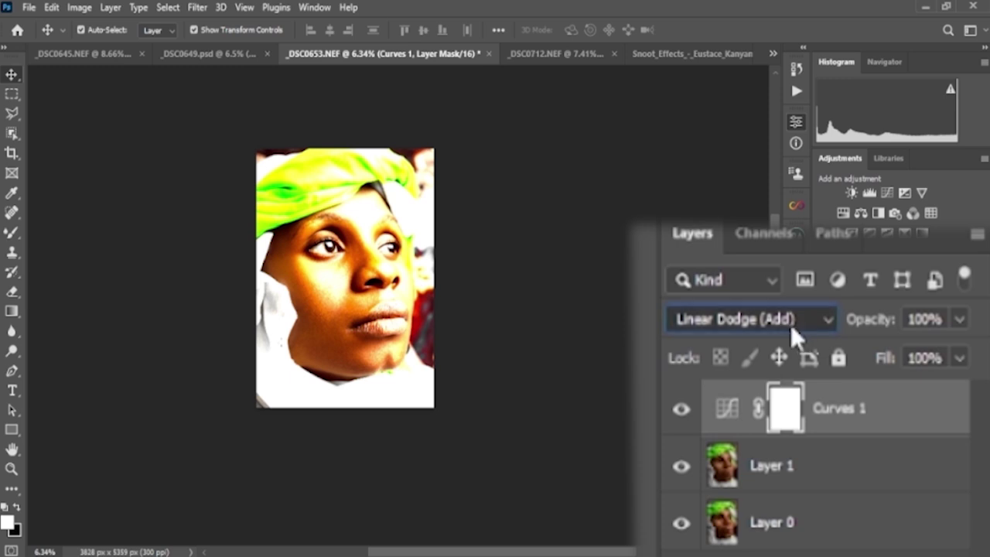
{"action": "left_click", "coordinate": [758, 297]}
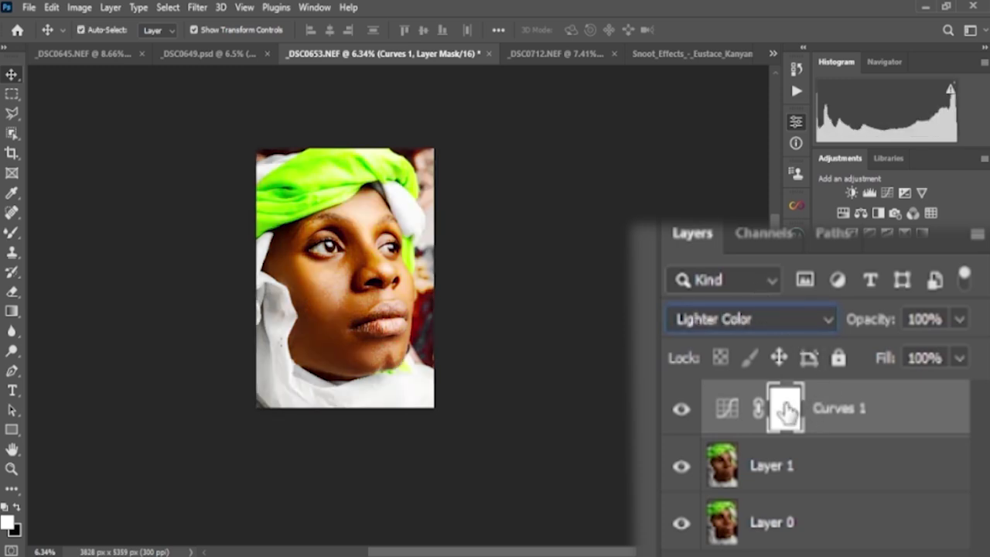
{"action": "key", "text": "ctrl+i"}
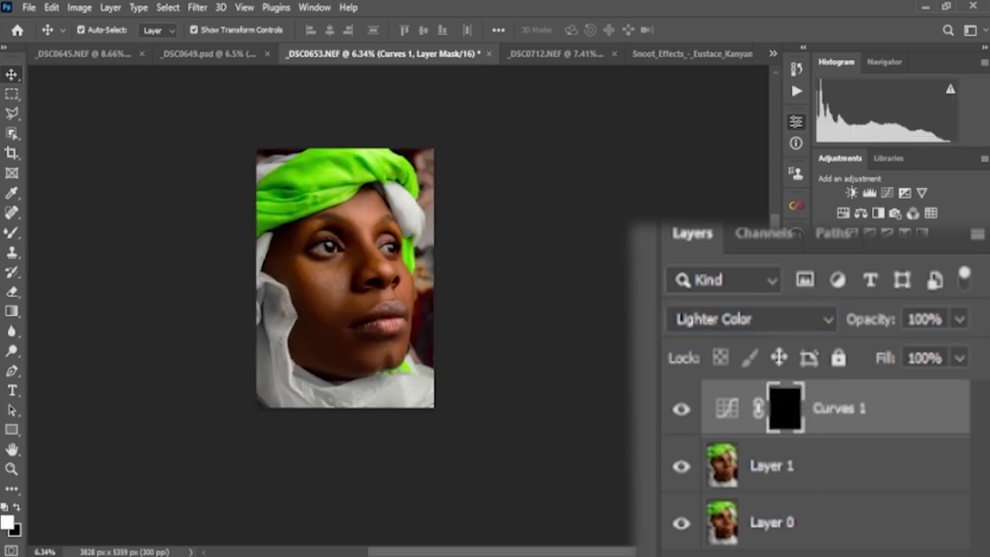
Set up the Brush tool with a flow of 1% and a size of 500.
{"action": "key", "text": "b"}
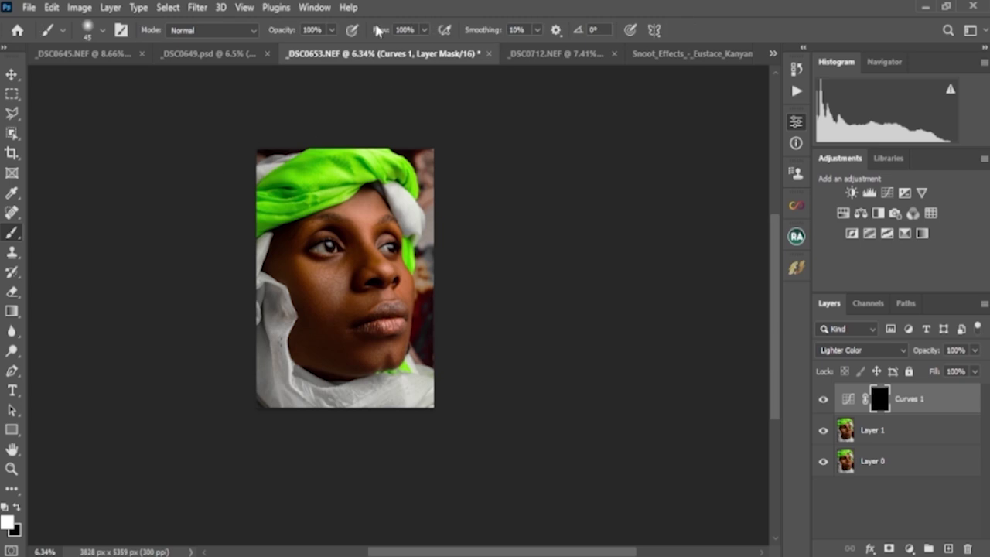
{"action": "left_click_drag", "start_coordinate": [385, 31], "coordinate": [313, 53]}
{"action": "scroll", "coordinate": [345, 287], "scroll_direction": "up", "scroll_amount": 8}
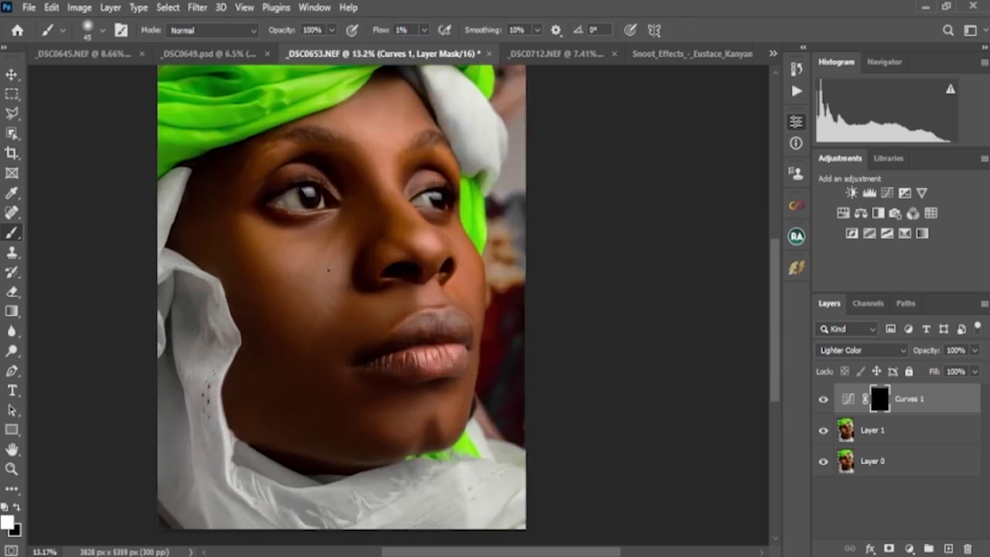
{"action": "key", "text": "bracketright"}
{"action": "key", "text": "bracketright"}
{"action": "key", "text": "bracketright"}
{"action": "key", "text": "bracketright"}
{"action": "key", "text": "bracketright"}
{"action": "key", "text": "bracketright"}
{"action": "key", "text": "bracketright"}
{"action": "key", "text": "bracketright"}
{"action": "key", "text": "bracketright"}
{"action": "key", "text": "bracketright"}
{"action": "key", "text": "bracketright"}
{"action": "key", "text": "bracketright"}
{"action": "key", "text": "bracketright"}
{"action": "key", "text": "bracketright"}
{"action": "key", "text": "bracketright"}
{"action": "key", "text": "bracketright"}
{"action": "key", "text": "bracketright"}
{"action": "scroll", "coordinate": [348, 272], "scroll_direction": "down", "scroll_amount": 2}
{"action": "scroll", "coordinate": [347, 271], "scroll_direction": "up", "scroll_amount": 1}
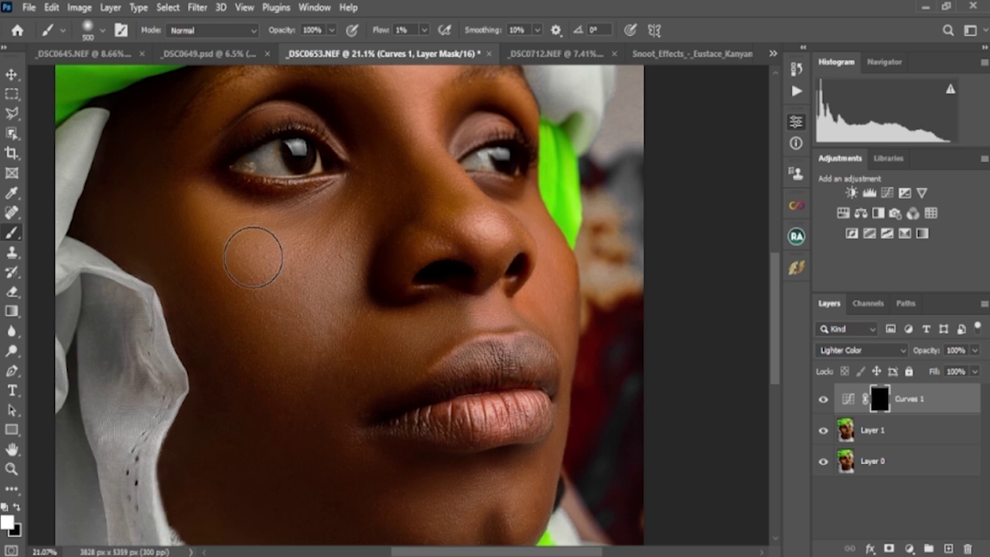
{"action": "key", "text": "bracketleft"}
{"action": "key", "text": "bracketright"}
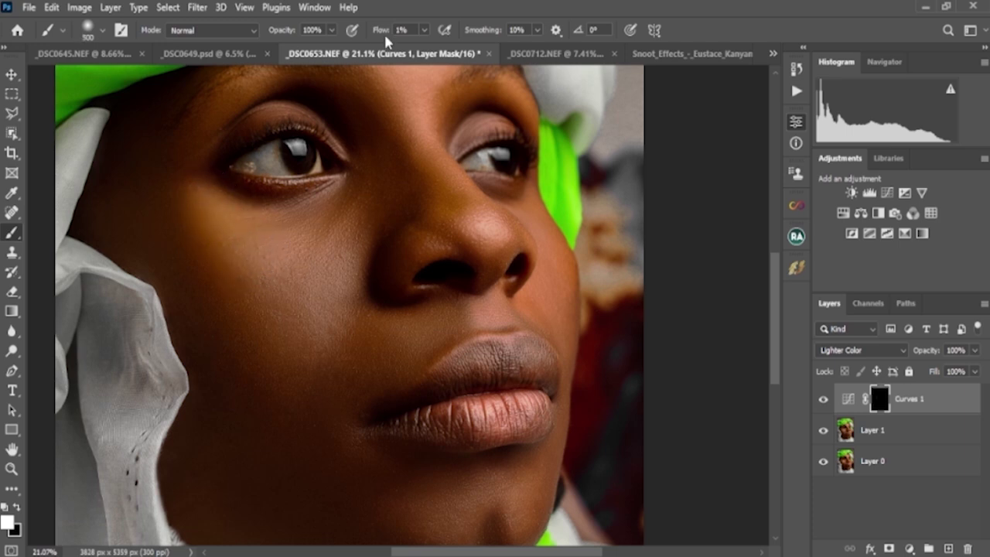
Raise the brush flow to 7% and dodge the cheek below the nearer eye on the Curves 1 mask, using sizes down to 200.
{"action": "mouse_move", "coordinate": [269, 250]}
{"action": "left_mouse_down"}
{"action": "mouse_move", "coordinate": [206, 198]}
{"action": "mouse_move", "coordinate": [260, 244]}
{"action": "mouse_move", "coordinate": [323, 228]}
{"action": "mouse_move", "coordinate": [271, 226]}
{"action": "mouse_move", "coordinate": [340, 216]}
{"action": "mouse_move", "coordinate": [332, 206]}
{"action": "mouse_move", "coordinate": [350, 214]}
{"action": "mouse_move", "coordinate": [319, 257]}
{"action": "mouse_move", "coordinate": [301, 331]}
{"action": "mouse_move", "coordinate": [230, 249]}
{"action": "left_mouse_up"}
{"action": "key", "text": "bracketleft"}
{"action": "scroll", "coordinate": [323, 256], "scroll_direction": "down", "scroll_amount": 3}
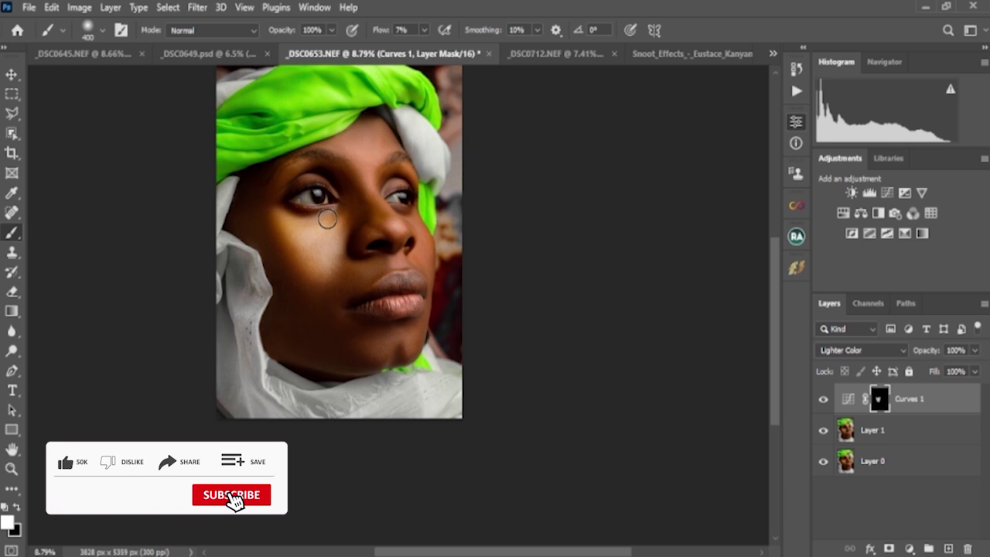
{"action": "key", "text": "bracketleft"}
{"action": "key", "text": "bracketleft"}
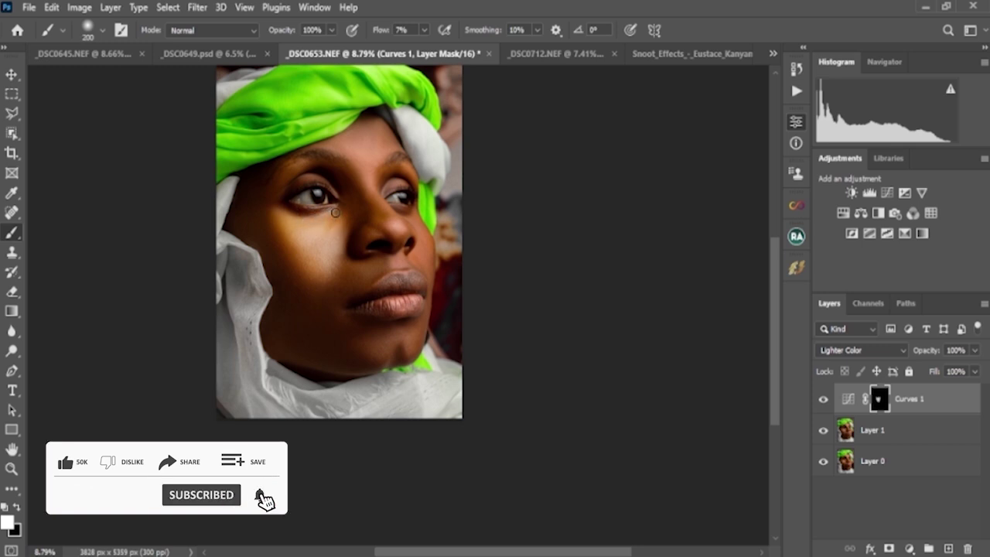
{"action": "key", "text": "bracketright"}
{"action": "key", "text": "bracketright"}
{"action": "scroll", "coordinate": [349, 260], "scroll_direction": "down", "scroll_amount": 3}
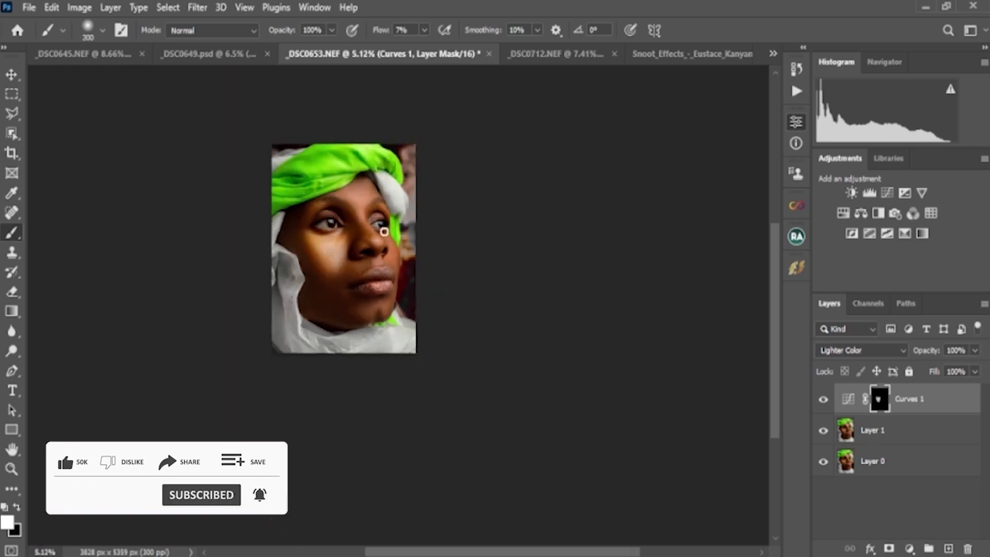
Dodge the centre of the forehead on the Curves 1 mask with brush sizes of 500 and 400.
{"action": "scroll", "coordinate": [400, 231], "scroll_direction": "up", "scroll_amount": 3}
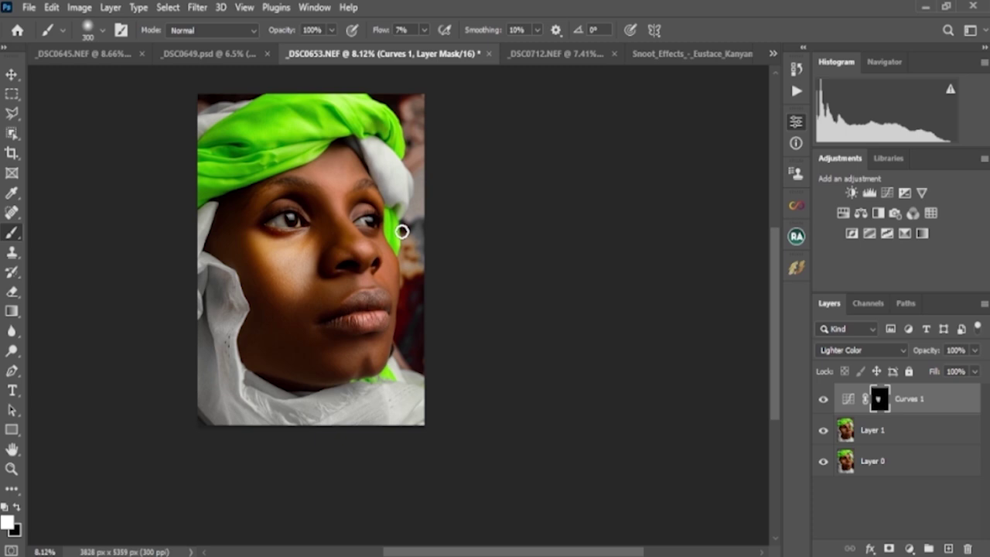
{"action": "scroll", "coordinate": [355, 178], "scroll_direction": "up", "scroll_amount": 2}
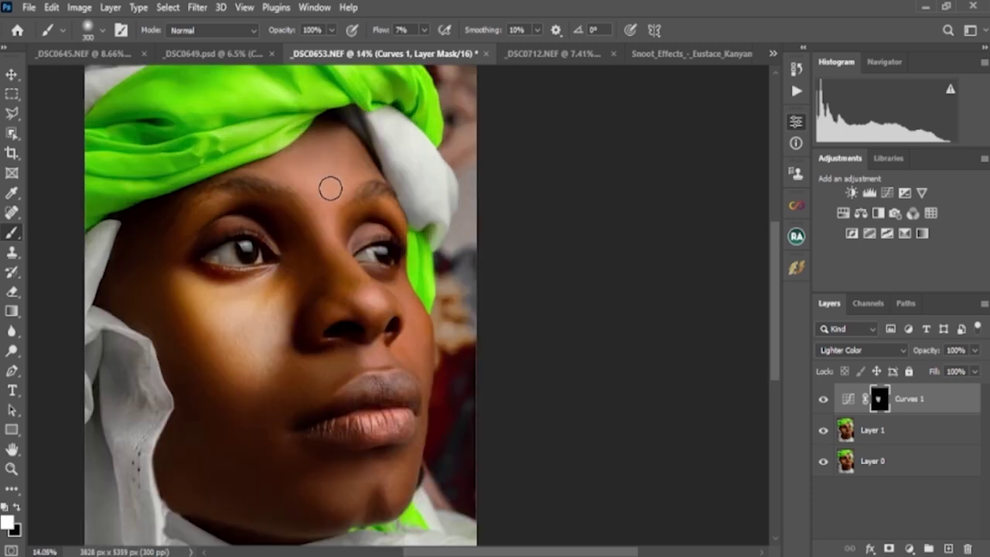
{"action": "key", "text": "bracketright"}
{"action": "key", "text": "bracketright"}
{"action": "key", "text": "bracketright"}
{"action": "key", "text": "bracketleft"}
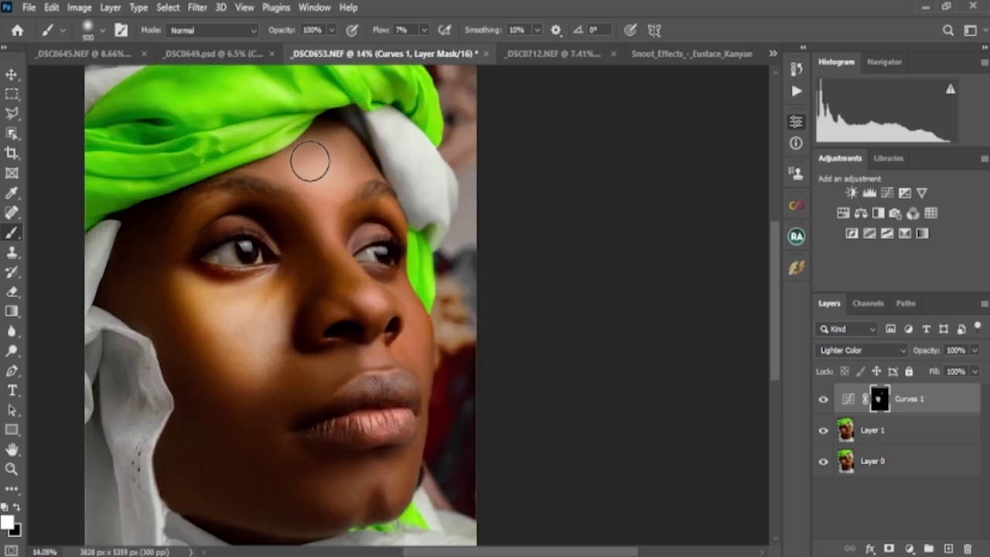
{"action": "mouse_move", "coordinate": [312, 164]}
{"action": "left_mouse_down"}
{"action": "mouse_move", "coordinate": [320, 152]}
{"action": "mouse_move", "coordinate": [330, 177]}
{"action": "mouse_move", "coordinate": [333, 169]}
{"action": "left_mouse_up"}
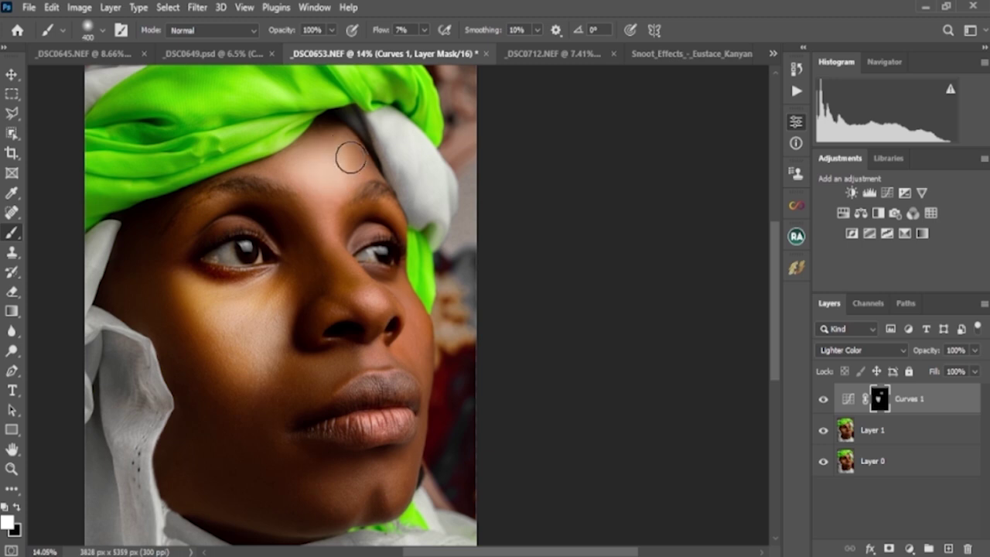
{"action": "key", "text": "bracketleft"}
{"action": "key", "text": "bracketleft"}
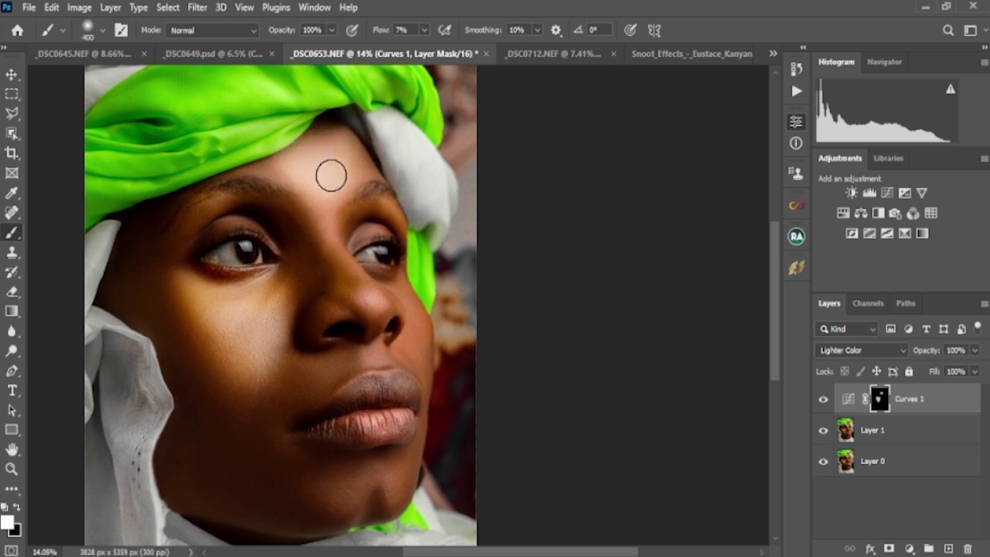
Reduce the brush to 200 and dodge the nose bridge and nose tip.
{"action": "key", "text": "bracketleft"}
{"action": "key", "text": "bracketleft"}
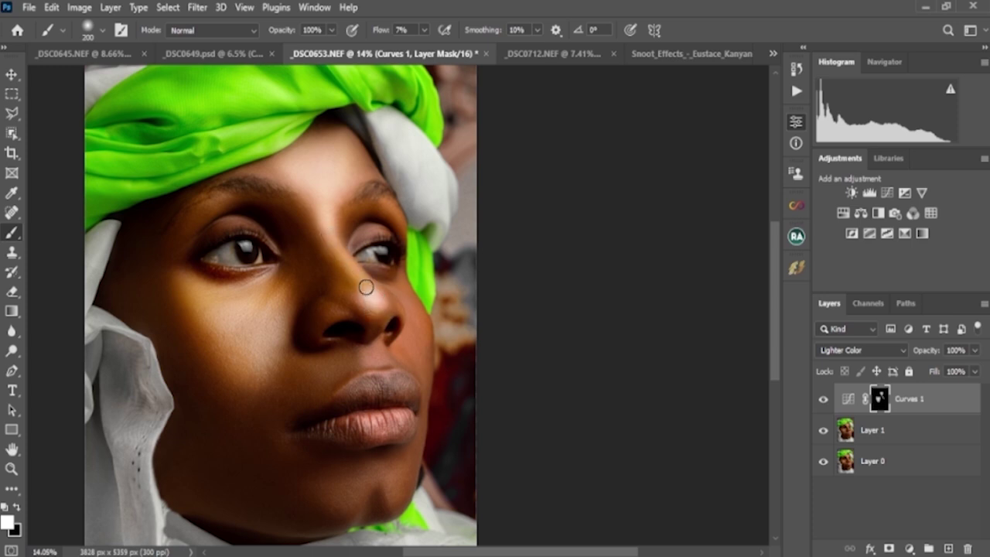
{"action": "scroll", "coordinate": [325, 219], "scroll_direction": "down", "scroll_amount": 3}
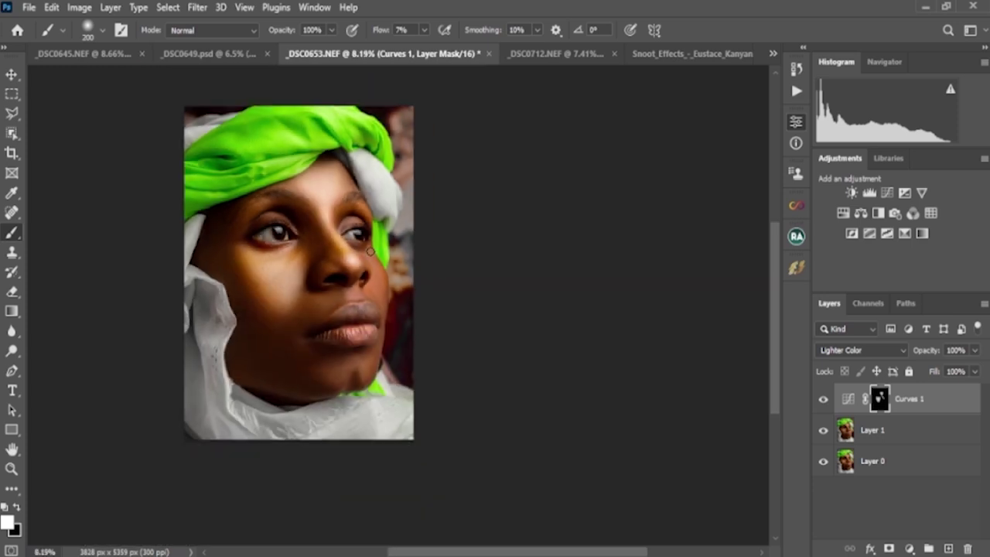
Dodge the farther cheek and the skin under the farther eye with brush sizes from 125 to 175.
{"action": "scroll", "coordinate": [372, 267], "scroll_direction": "up", "scroll_amount": 6}
{"action": "key", "text": "["}
{"action": "key", "text": "["}
{"action": "left_click_drag", "start_coordinate": [361, 277], "coordinate": [328, 233]}
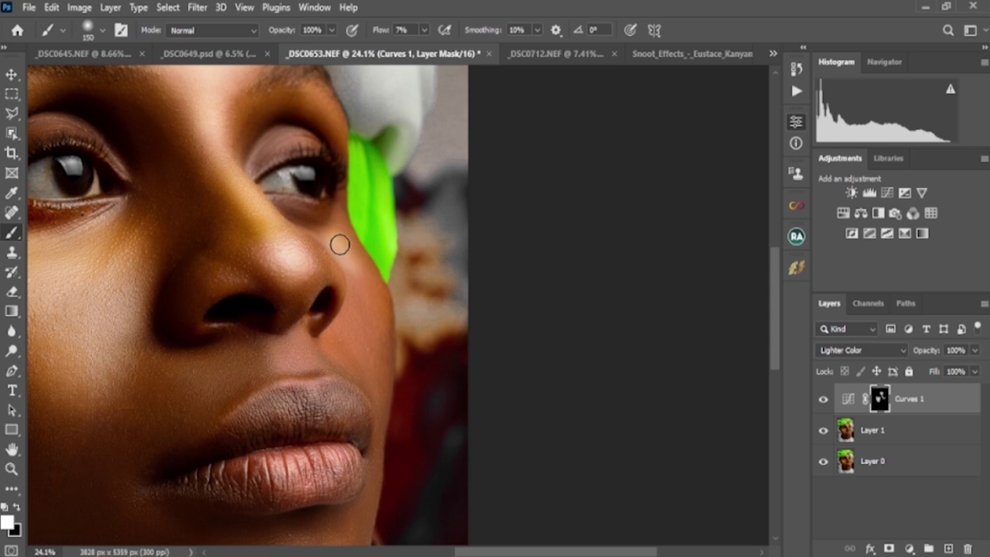
{"action": "key", "text": "bracketright"}
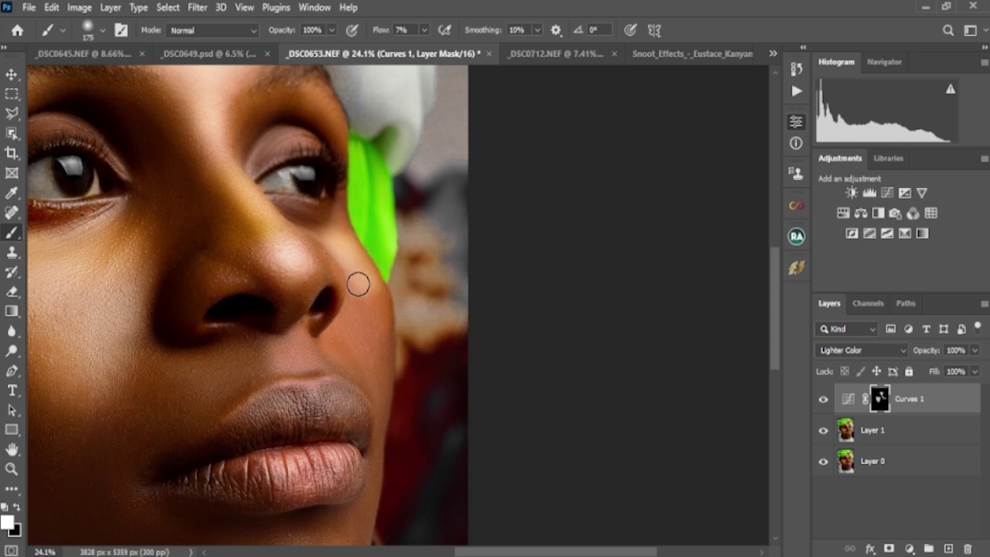
{"action": "key", "text": "bracketleft"}
{"action": "key", "text": "bracketleft"}
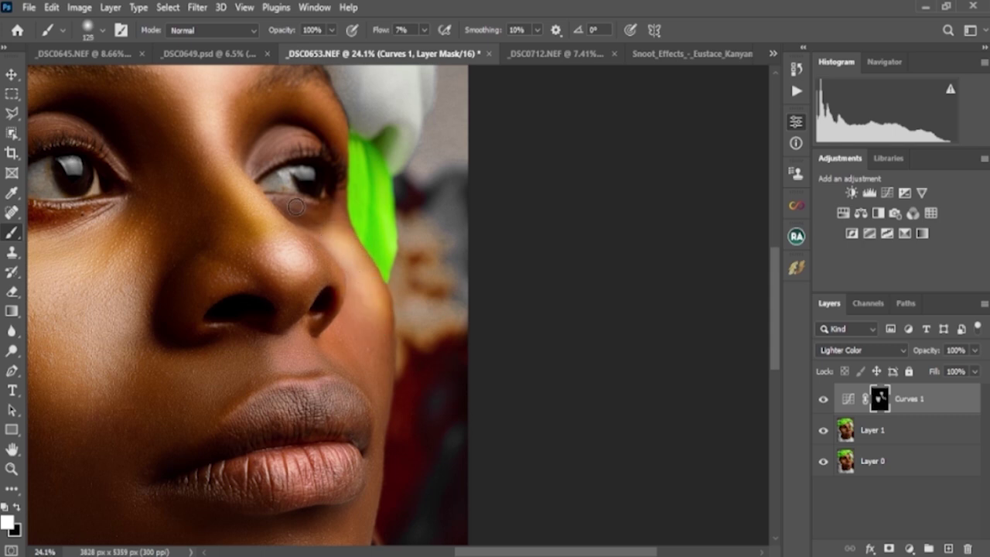
{"action": "key", "text": "bracketright"}
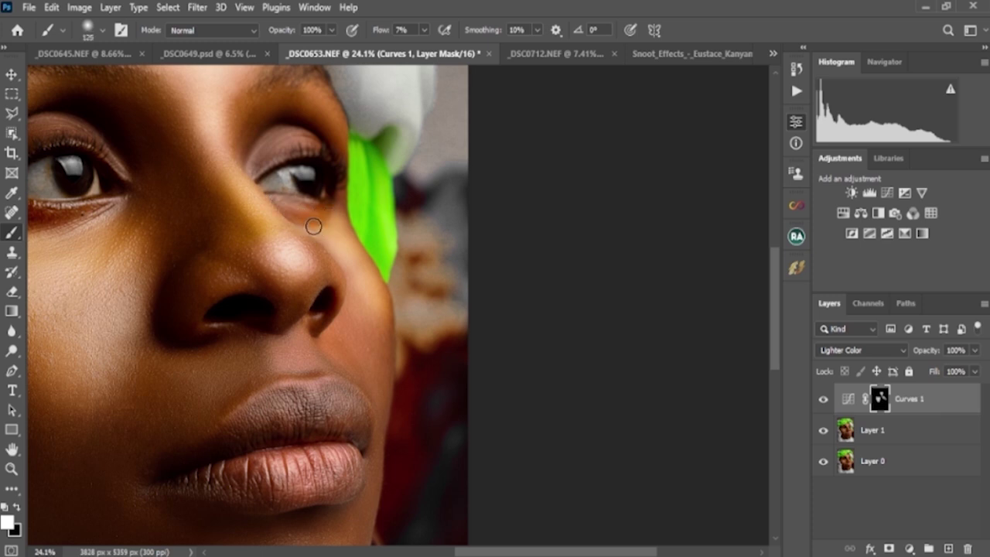
Enlarge the brush to about 400 and dodge the chin below the lower lip.
{"action": "scroll", "coordinate": [345, 220], "scroll_direction": "down", "scroll_amount": 10}
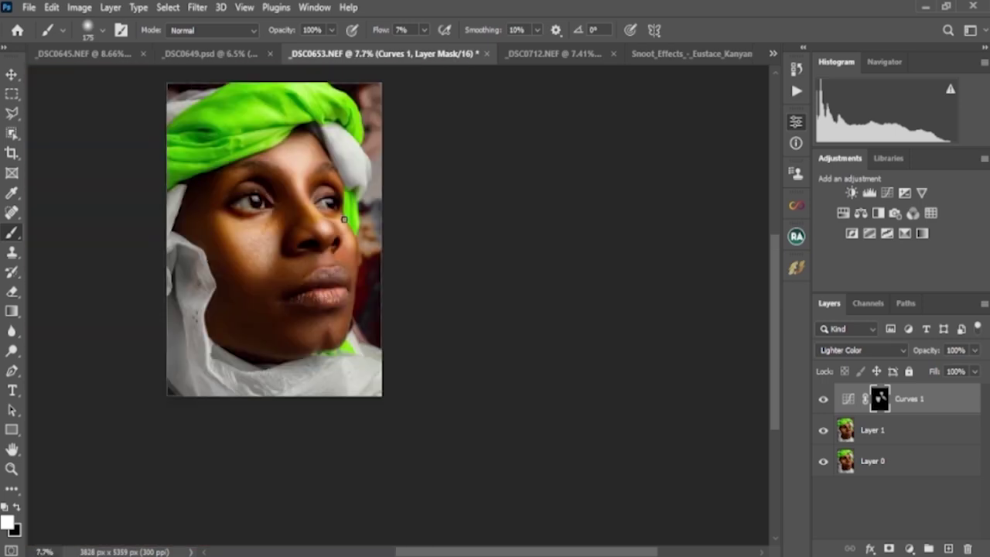
{"action": "scroll", "coordinate": [299, 297], "scroll_direction": "up", "scroll_amount": 7}
{"action": "key", "text": "bracketright"}
{"action": "key", "text": "bracketright"}
{"action": "key", "text": "bracketright"}
{"action": "key", "text": "bracketright"}
{"action": "key", "text": "bracketright"}
{"action": "key", "text": "bracketright"}
{"action": "key", "text": "bracketleft"}
{"action": "mouse_move", "coordinate": [307, 358]}
{"action": "left_mouse_down"}
{"action": "mouse_move", "coordinate": [289, 349]}
{"action": "mouse_move", "coordinate": [338, 347]}
{"action": "mouse_move", "coordinate": [357, 326]}
{"action": "left_mouse_up"}
{"action": "key", "text": "bracketleft"}
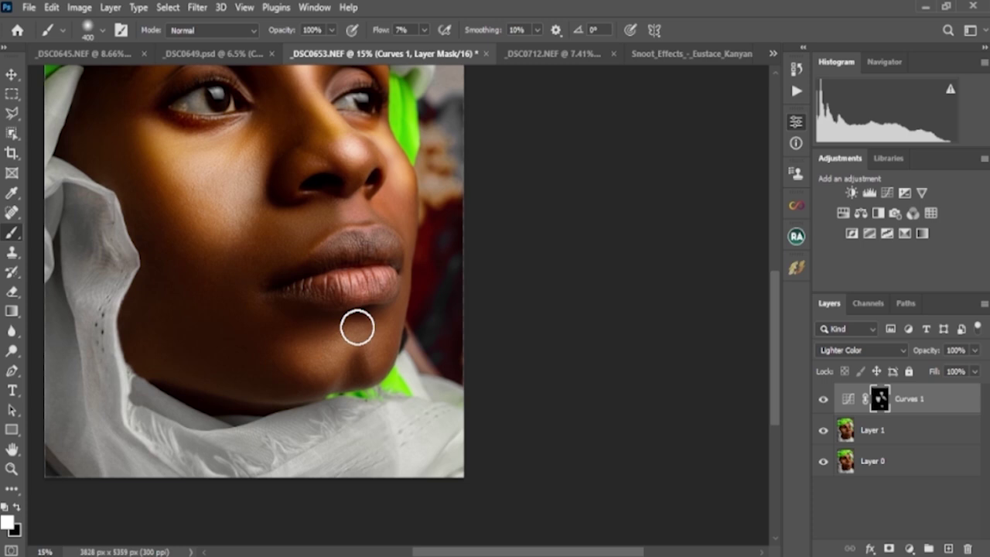
Dodge the philtrum just above the upper lip with a brush size of 125.
{"action": "key", "text": "bracketleft"}
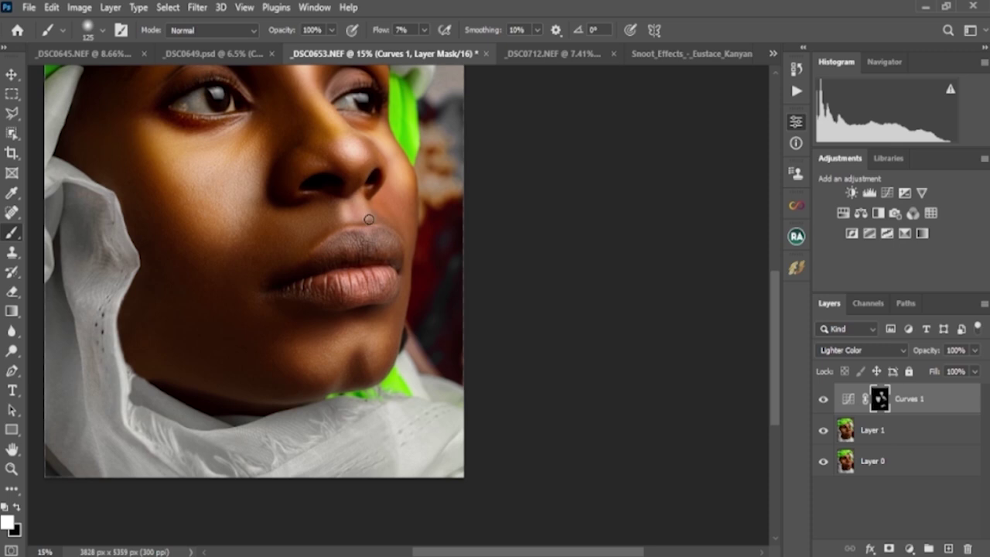
{"action": "key", "text": "x"}
{"action": "scroll", "coordinate": [396, 257], "scroll_direction": "down", "scroll_amount": 3}
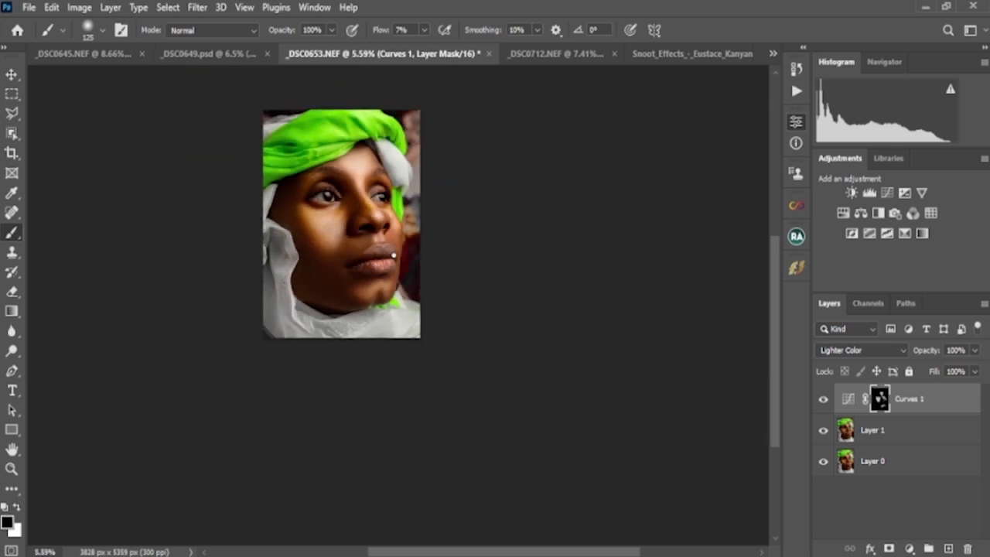
{"action": "scroll", "coordinate": [380, 256], "scroll_direction": "up", "scroll_amount": 3}
{"action": "key", "text": "x"}
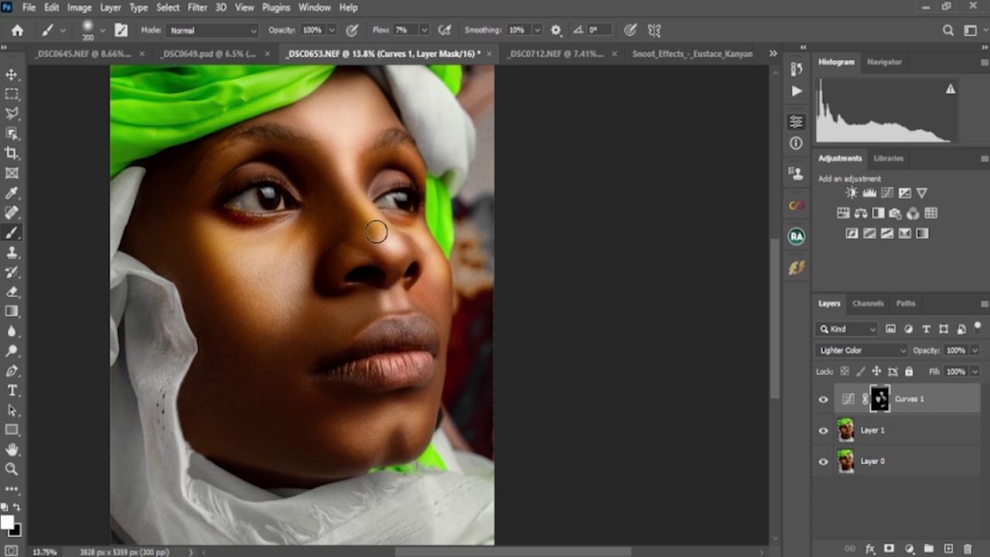
{"action": "scroll", "coordinate": [401, 248], "scroll_direction": "down", "scroll_amount": 2}
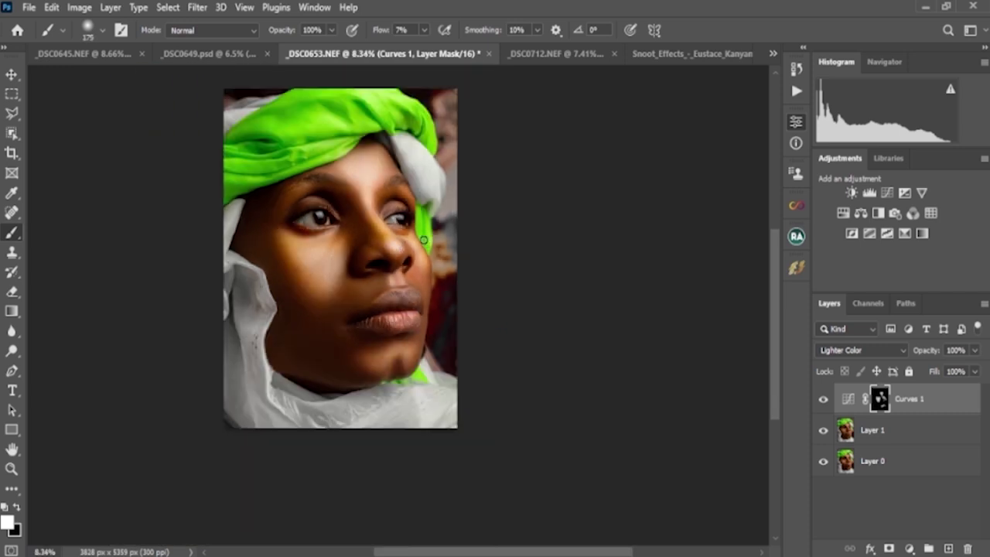
Soften the dodge along the farther cheek's edge by painting black on the Curves 1 mask with brush sizes 200 and 175.
{"action": "scroll", "coordinate": [424, 240], "scroll_direction": "up", "scroll_amount": 3}
{"action": "key", "text": "x"}
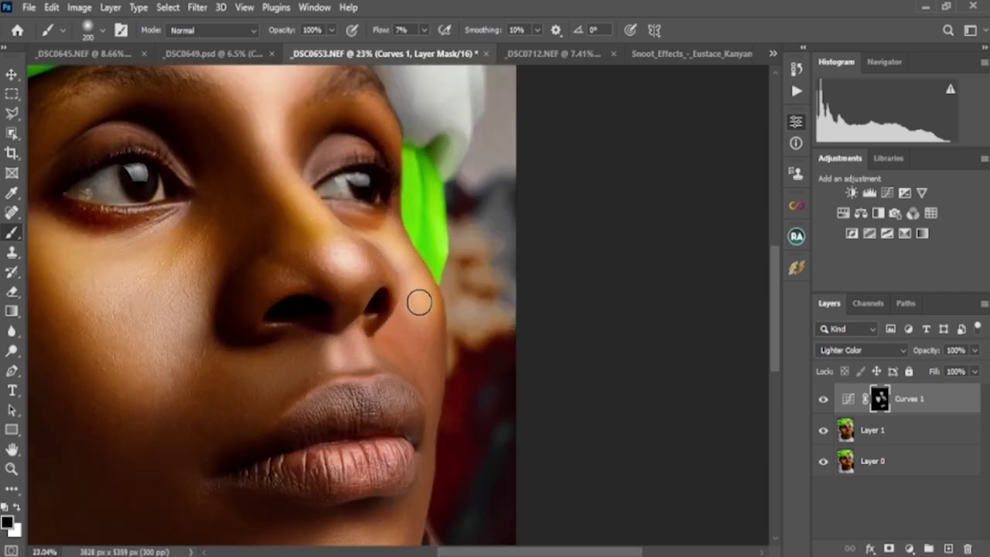
{"action": "key", "text": "bracketleft"}
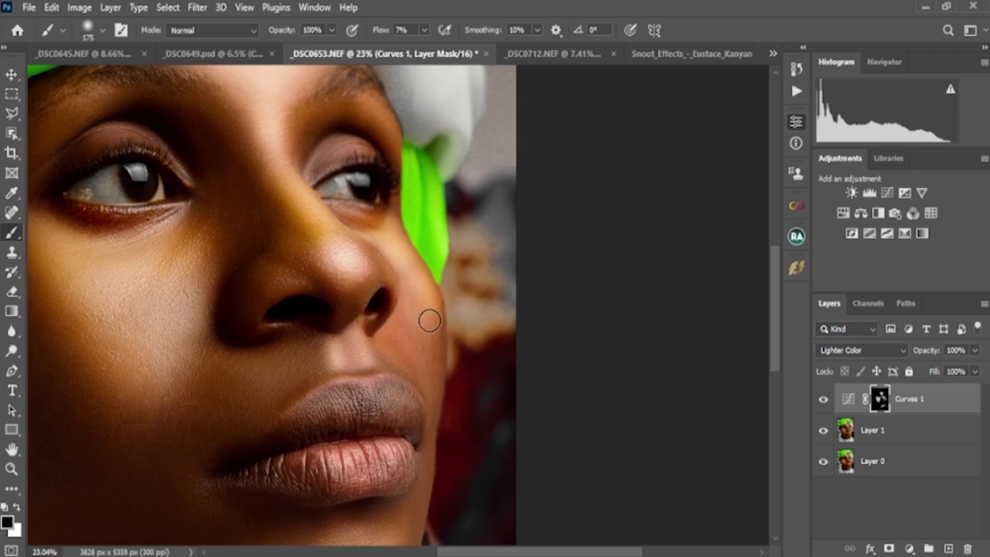
{"action": "scroll", "coordinate": [451, 278], "scroll_direction": "down", "scroll_amount": 2}
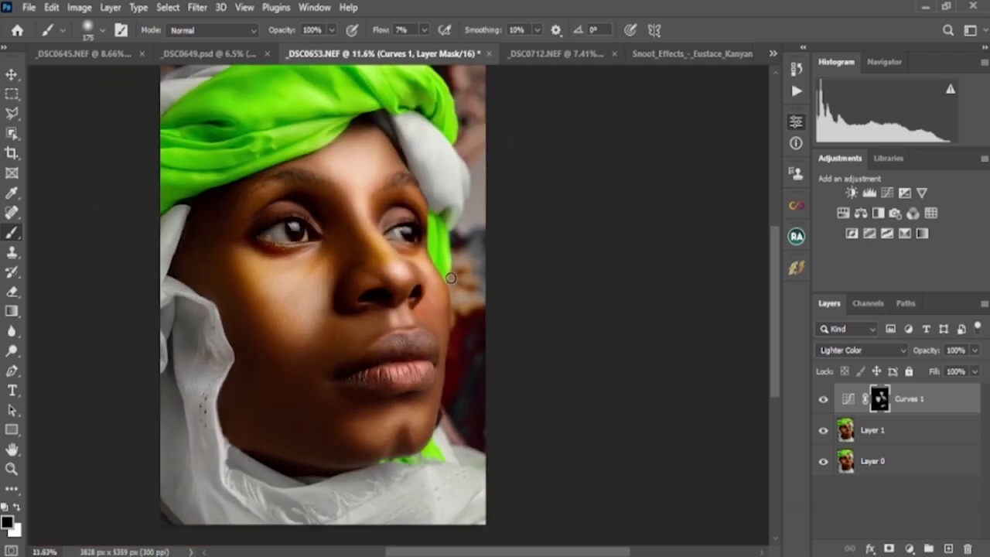
{"action": "scroll", "coordinate": [451, 278], "scroll_direction": "down", "scroll_amount": 1}
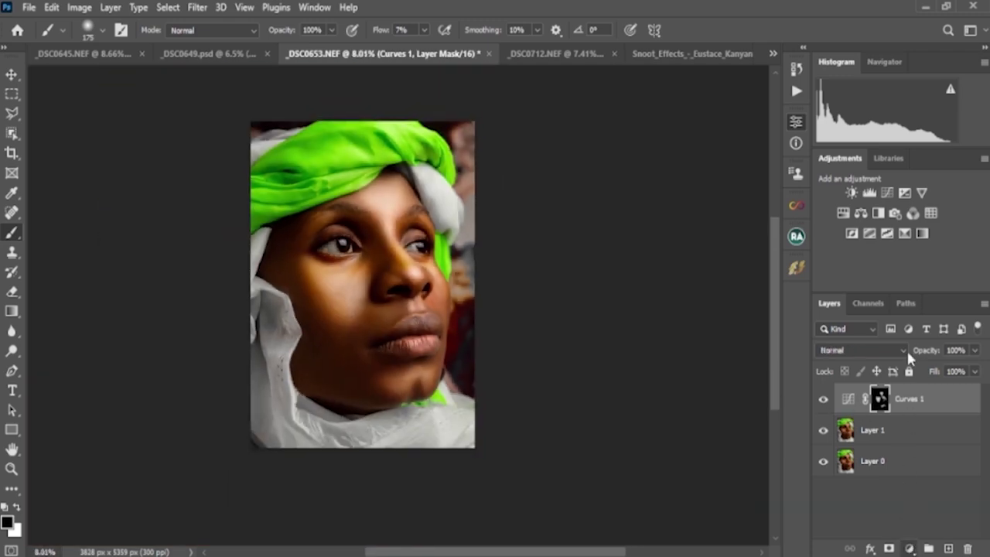
Add a darkening Curves adjustment above the dodge layer, invert its mask to black and keep its blend mode at Normal.
{"action": "left_click", "coordinate": [909, 357]}
{"action": "left_click_drag", "start_coordinate": [707, 253], "coordinate": [727, 274]}
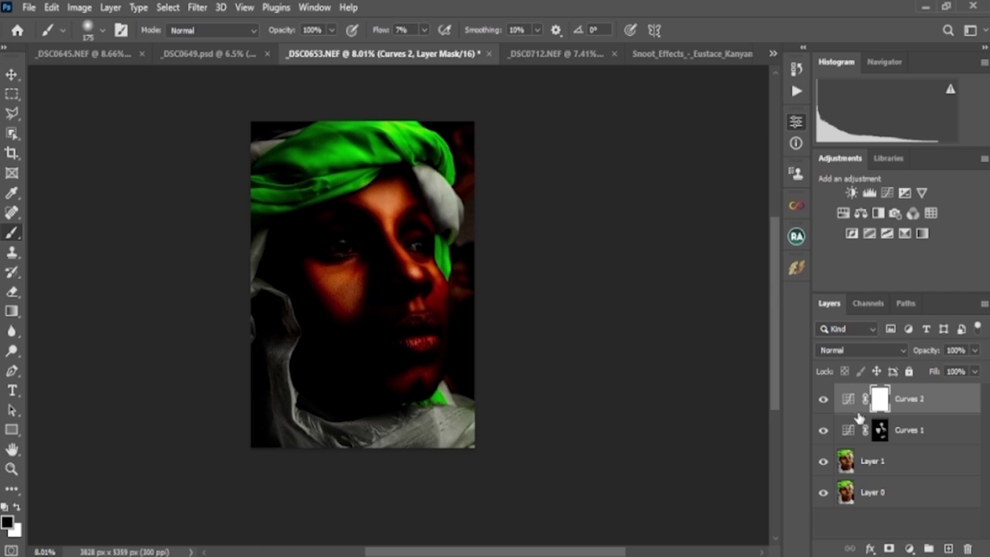
{"action": "key", "text": "ctrl+i"}
{"action": "left_click", "coordinate": [892, 348]}
{"action": "left_click", "coordinate": [869, 373]}
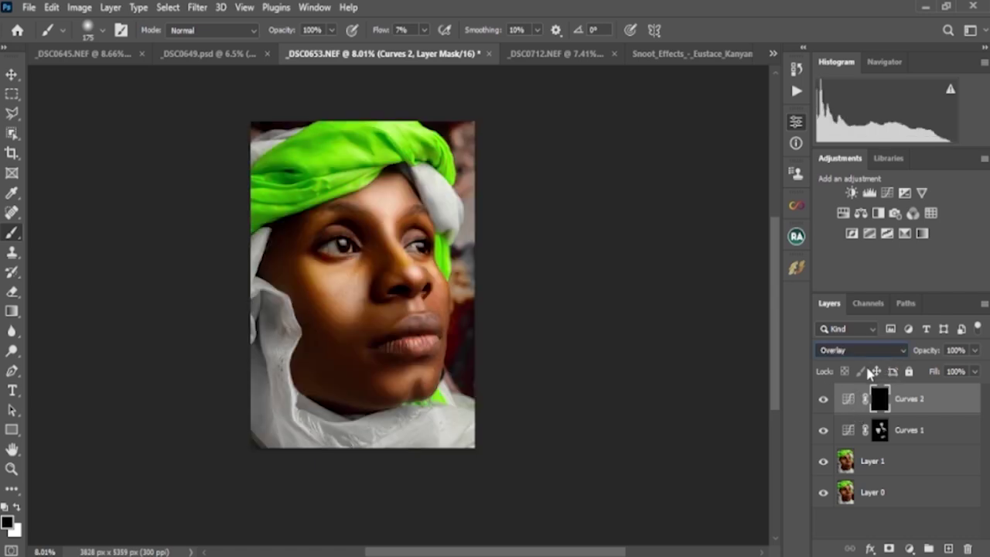
{"action": "left_click", "coordinate": [726, 378]}
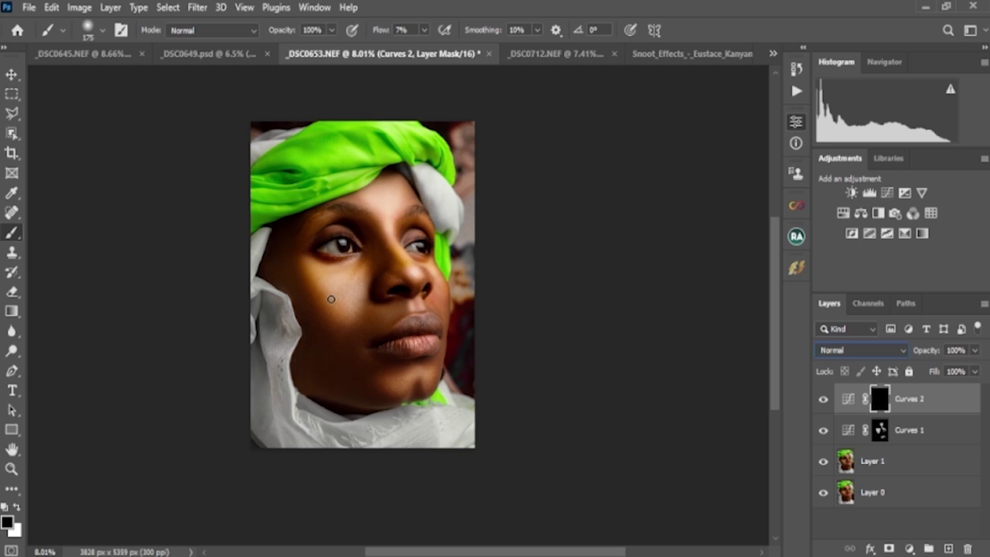
Burn the nearer cheek's contour down to the jaw by painting white on the Curves 2 mask with a brush size of 600.
{"action": "key", "text": "x"}
{"action": "scroll", "coordinate": [331, 299], "scroll_direction": "up", "scroll_amount": 2}
{"action": "key", "text": "bracketright"}
{"action": "key", "text": "bracketright"}
{"action": "key", "text": "bracketright"}
{"action": "key", "text": "bracketright"}
{"action": "key", "text": "bracketright"}
{"action": "key", "text": "bracketright"}
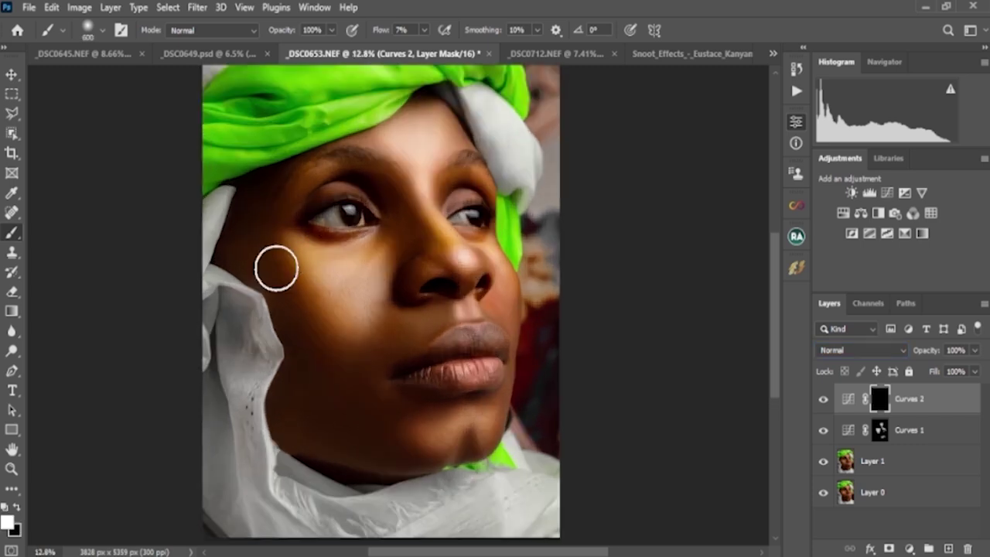
{"action": "mouse_move", "coordinate": [270, 279]}
{"action": "left_mouse_down"}
{"action": "mouse_move", "coordinate": [342, 365]}
{"action": "mouse_move", "coordinate": [380, 371]}
{"action": "mouse_move", "coordinate": [374, 355]}
{"action": "mouse_move", "coordinate": [409, 321]}
{"action": "mouse_move", "coordinate": [340, 396]}
{"action": "mouse_move", "coordinate": [317, 372]}
{"action": "mouse_move", "coordinate": [354, 437]}
{"action": "mouse_move", "coordinate": [367, 402]}
{"action": "mouse_move", "coordinate": [389, 447]}
{"action": "left_mouse_up"}
Burn the jawline near the chin and the farther cheek above the mouth corner with brush sizes 300 and 200.
{"action": "key", "text": "bracketright"}
{"action": "key", "text": "bracketleft"}
{"action": "key", "text": "bracketleft"}
{"action": "key", "text": "bracketleft"}
{"action": "key", "text": "bracketleft"}
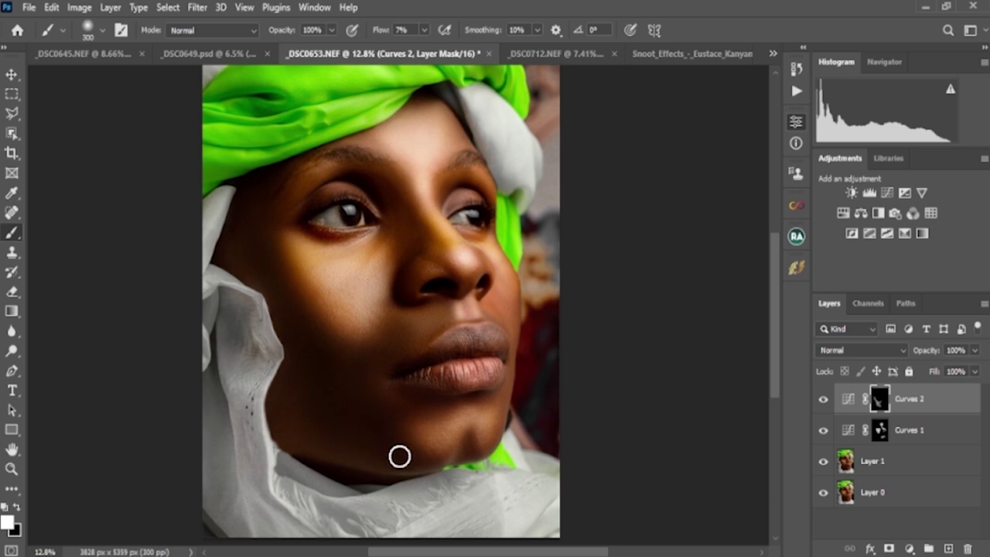
{"action": "key", "text": "bracketleft"}
{"action": "key", "text": "bracketleft"}
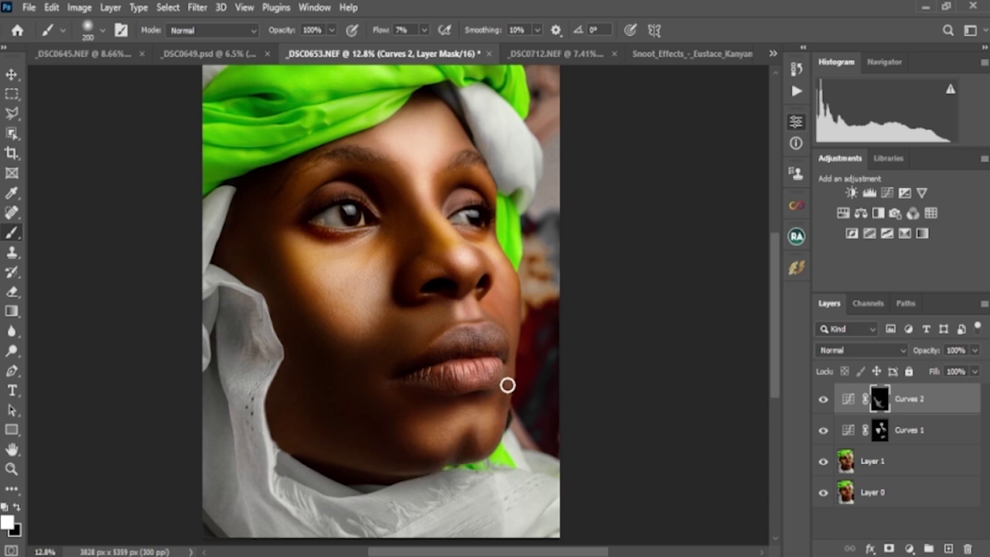
{"action": "mouse_move", "coordinate": [513, 348]}
{"action": "left_mouse_down"}
{"action": "mouse_move", "coordinate": [511, 311]}
{"action": "mouse_move", "coordinate": [500, 302]}
{"action": "mouse_move", "coordinate": [511, 320]}
{"action": "mouse_move", "coordinate": [513, 292]}
{"action": "mouse_move", "coordinate": [500, 298]}
{"action": "mouse_move", "coordinate": [506, 323]}
{"action": "left_mouse_up"}
Burn the nearer side of the nose and its bridge with brush sizes 400 and 200.
{"action": "key", "text": "bracketright"}
{"action": "key", "text": "bracketright"}
{"action": "key", "text": "bracketright"}
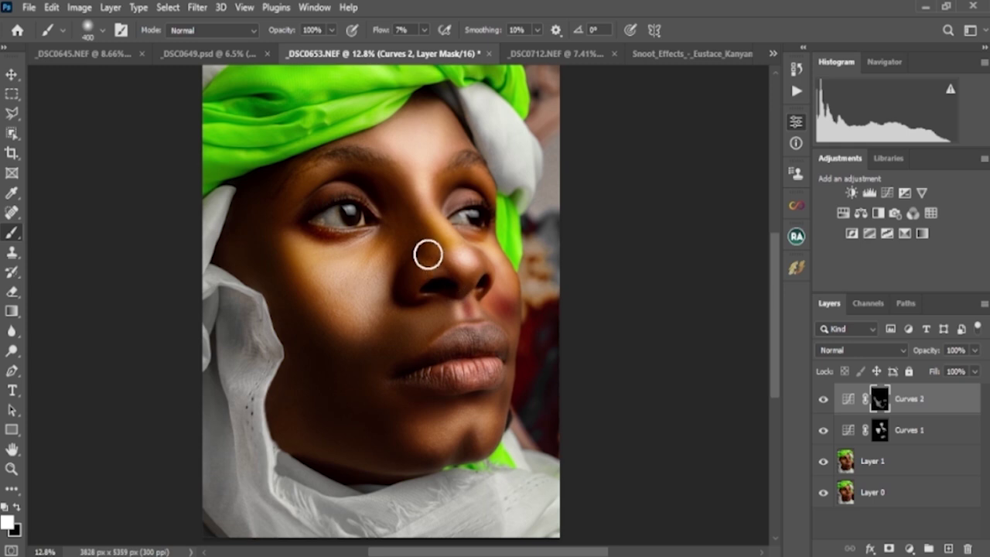
{"action": "key", "text": "bracketleft"}
{"action": "key", "text": "bracketleft"}
{"action": "key", "text": "bracketleft"}
{"action": "key", "text": "bracketleft"}
{"action": "key", "text": "bracketleft"}
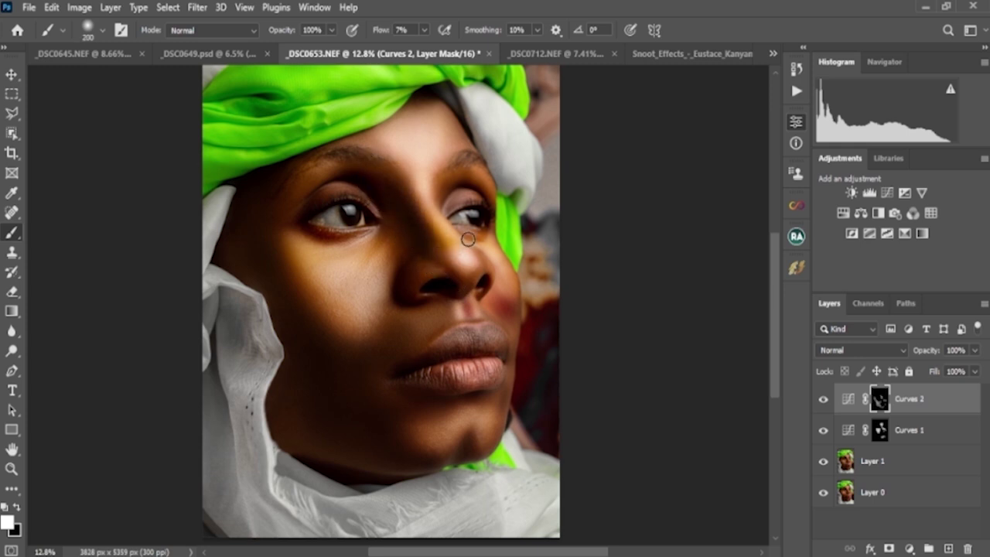
Burn the farther eye socket below the brow and the inner eye corner with brush sizes 250 and 90.
{"action": "scroll", "coordinate": [431, 183], "scroll_direction": "up", "scroll_amount": 3}
{"action": "key", "text": "bracketright"}
{"action": "key", "text": "bracketright"}
{"action": "key", "text": "bracketright"}
{"action": "key", "text": "bracketright"}
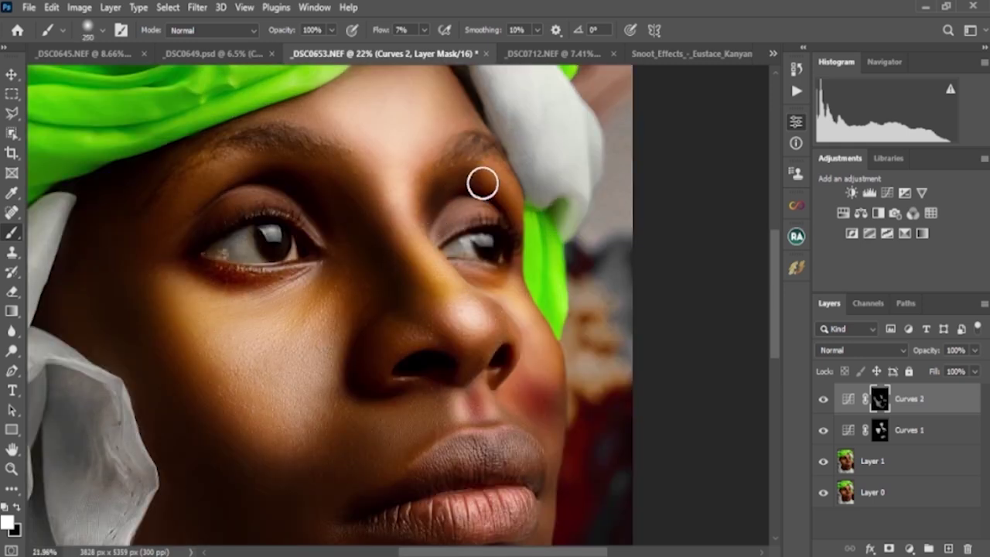
{"action": "key", "text": "bracketleft"}
{"action": "key", "text": "bracketleft"}
{"action": "key", "text": "bracketleft"}
{"action": "key", "text": "bracketleft"}
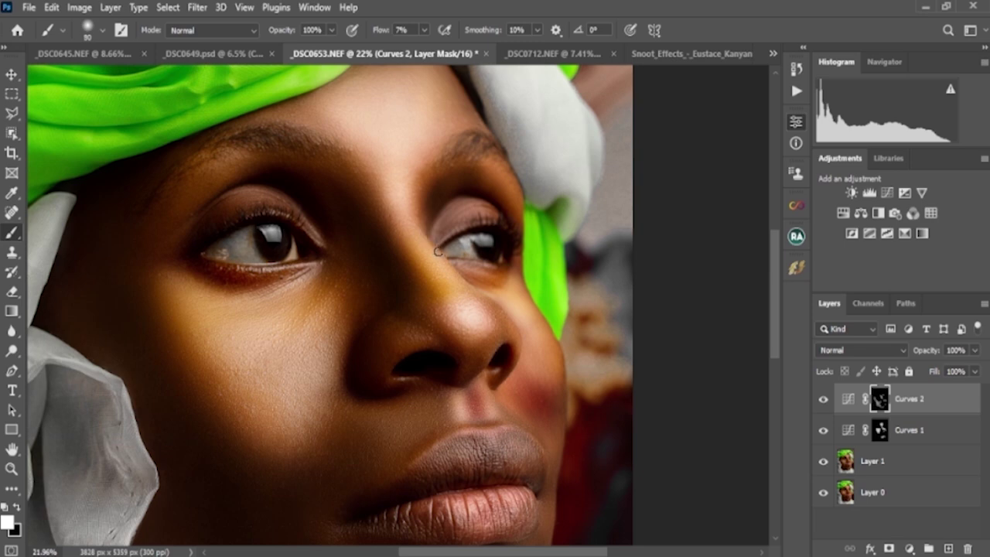
Deepen the burn on the farther cheek beside the nostril with a brush size of 175.
{"action": "scroll", "coordinate": [478, 243], "scroll_direction": "down", "scroll_amount": 5}
{"action": "scroll", "coordinate": [492, 292], "scroll_direction": "up", "scroll_amount": 6}
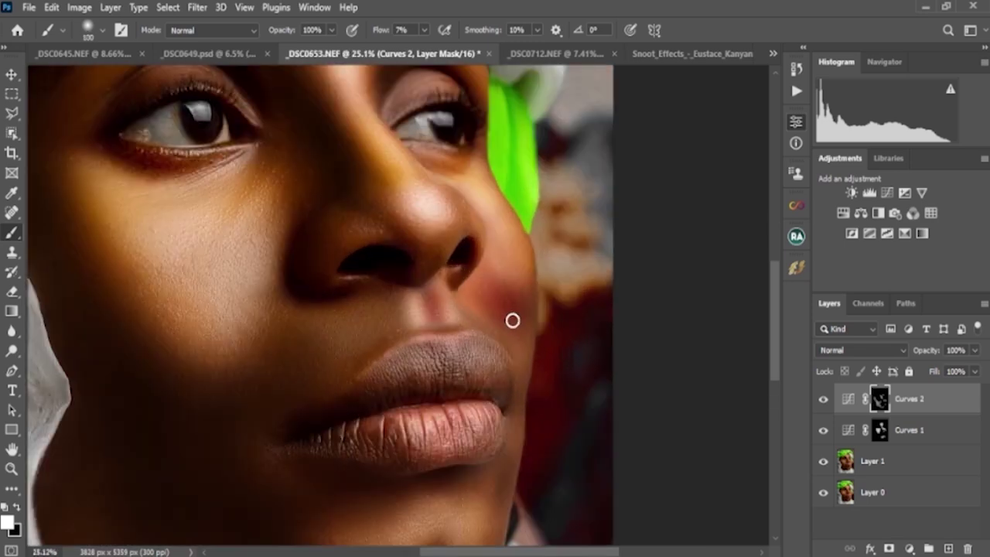
{"action": "key", "text": "bracketright"}
{"action": "key", "text": "bracketright"}
{"action": "key", "text": "bracketright"}
{"action": "key", "text": "bracketright"}
{"action": "mouse_move", "coordinate": [516, 294]}
{"action": "left_mouse_down"}
{"action": "mouse_move", "coordinate": [480, 291]}
{"action": "mouse_move", "coordinate": [517, 286]}
{"action": "mouse_move", "coordinate": [523, 245]}
{"action": "mouse_move", "coordinate": [519, 278]}
{"action": "mouse_move", "coordinate": [511, 247]}
{"action": "mouse_move", "coordinate": [526, 297]}
{"action": "left_mouse_up"}
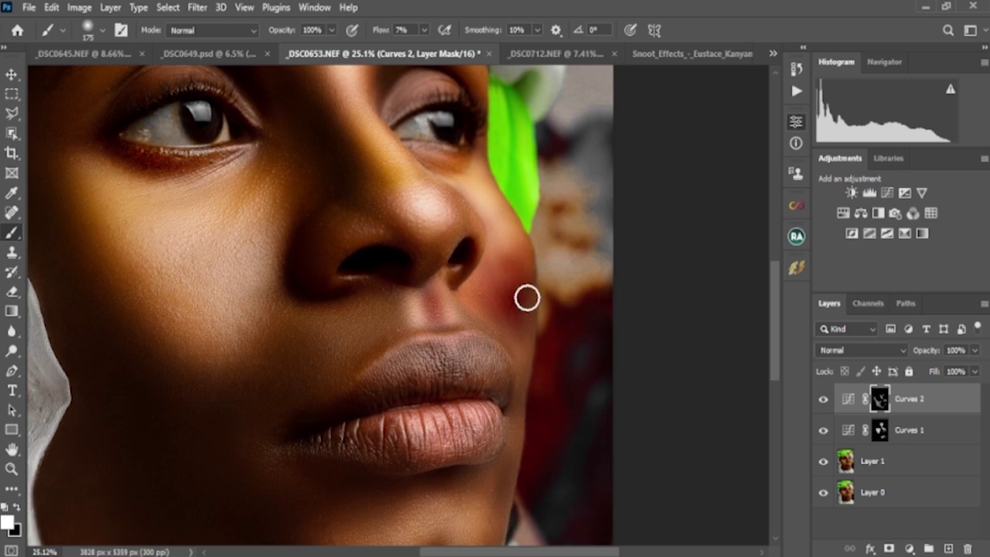
{"action": "scroll", "coordinate": [525, 308], "scroll_direction": "down", "scroll_amount": 2}
{"action": "scroll", "coordinate": [525, 308], "scroll_direction": "up", "scroll_amount": 2}
{"action": "left_click", "coordinate": [12, 291]}
{"action": "scroll", "coordinate": [495, 285], "scroll_direction": "up", "scroll_amount": 1}
{"action": "key", "text": "bracketright"}
{"action": "key", "text": "bracketright"}
{"action": "key", "text": "bracketright"}
{"action": "key", "text": "bracketright"}
{"action": "key", "text": "bracketright"}
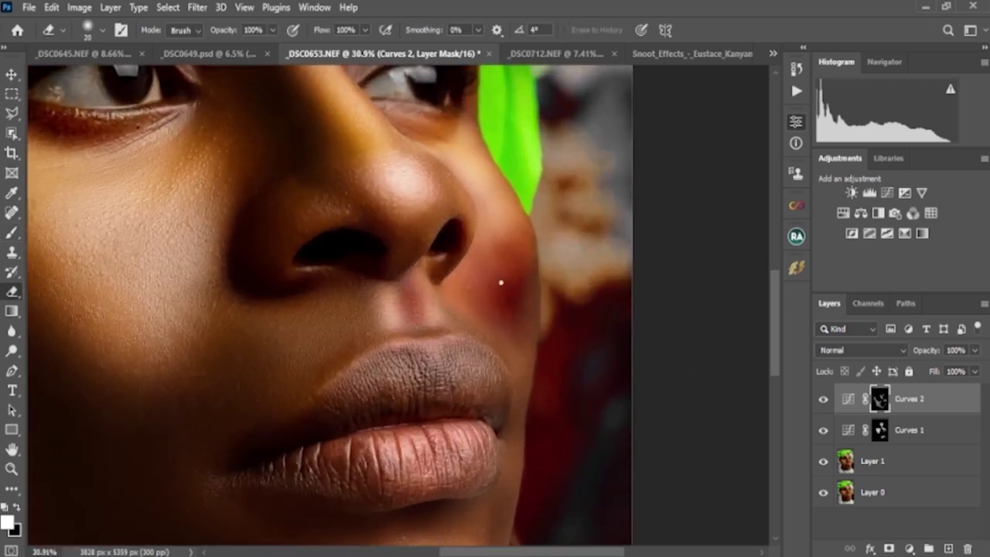
Soften the farther cheek and nose shading by painting black on the Curves 2 mask with brush sizes from 200 to 500.
{"action": "left_click", "coordinate": [12, 232]}
{"action": "key", "text": "x"}
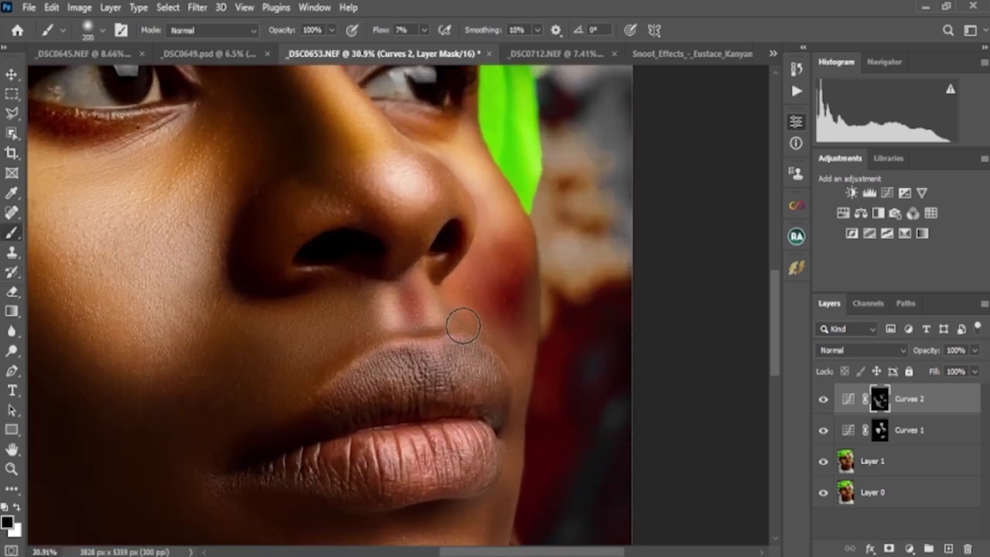
{"action": "key", "text": "bracketleft"}
{"action": "key", "text": "bracketleft"}
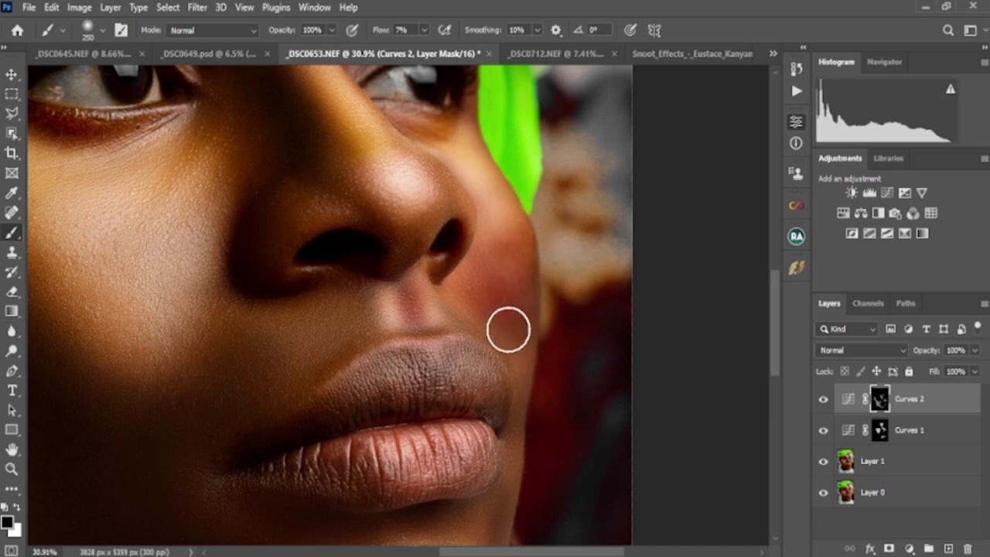
{"action": "scroll", "coordinate": [420, 269], "scroll_direction": "down", "scroll_amount": 2}
{"action": "scroll", "coordinate": [420, 269], "scroll_direction": "down", "scroll_amount": 1}
{"action": "key", "text": "bracketright"}
{"action": "key", "text": "bracketright"}
{"action": "key", "text": "bracketright"}
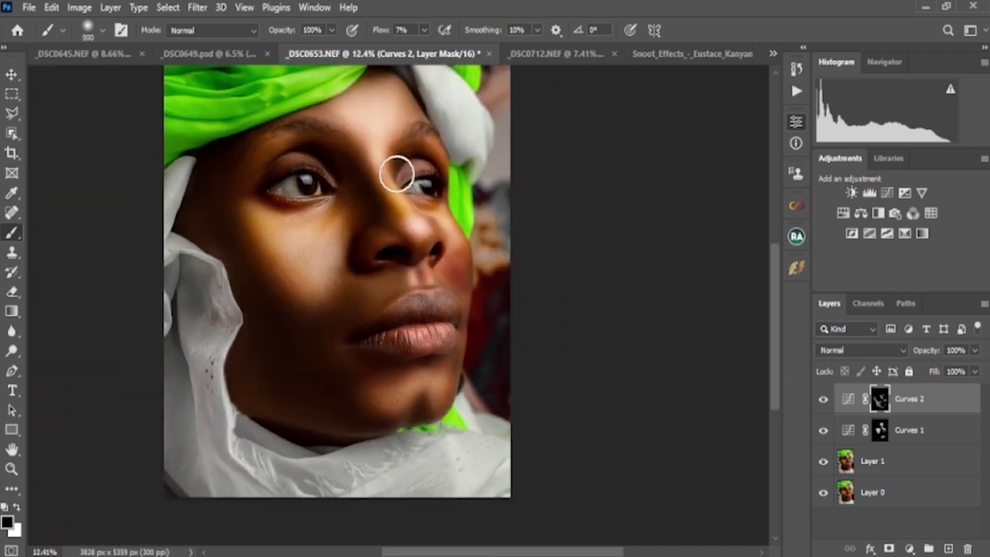
{"action": "scroll", "coordinate": [332, 150], "scroll_direction": "down", "scroll_amount": 1}
Lower the opacity of Curves 1 to 47% and of Curves 2 to 37%.
{"action": "key", "text": "v"}
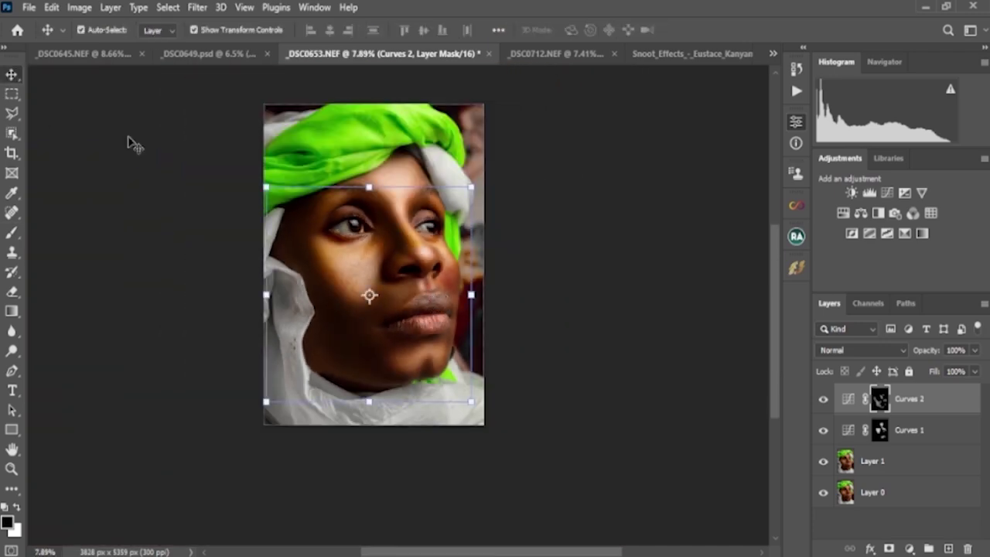
{"action": "key", "text": "alt+bracketleft"}
{"action": "mouse_move", "coordinate": [923, 349]}
{"action": "left_mouse_down"}
{"action": "mouse_move", "coordinate": [884, 341]}
{"action": "mouse_move", "coordinate": [918, 353]}
{"action": "left_mouse_up"}
{"action": "key", "text": "alt+bracketright"}
{"action": "scroll", "coordinate": [512, 309], "scroll_direction": "up", "scroll_amount": 3}
{"action": "left_click", "coordinate": [949, 433]}
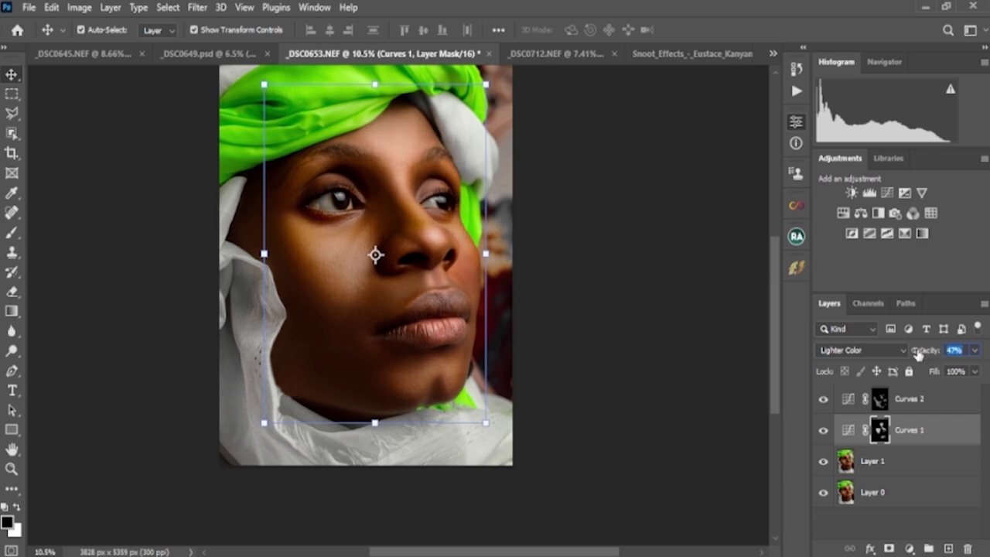
{"action": "scroll", "coordinate": [365, 335], "scroll_direction": "down", "scroll_amount": 6}
{"action": "scroll", "coordinate": [502, 287], "scroll_direction": "up", "scroll_amount": 1}
{"action": "left_click", "coordinate": [502, 287]}
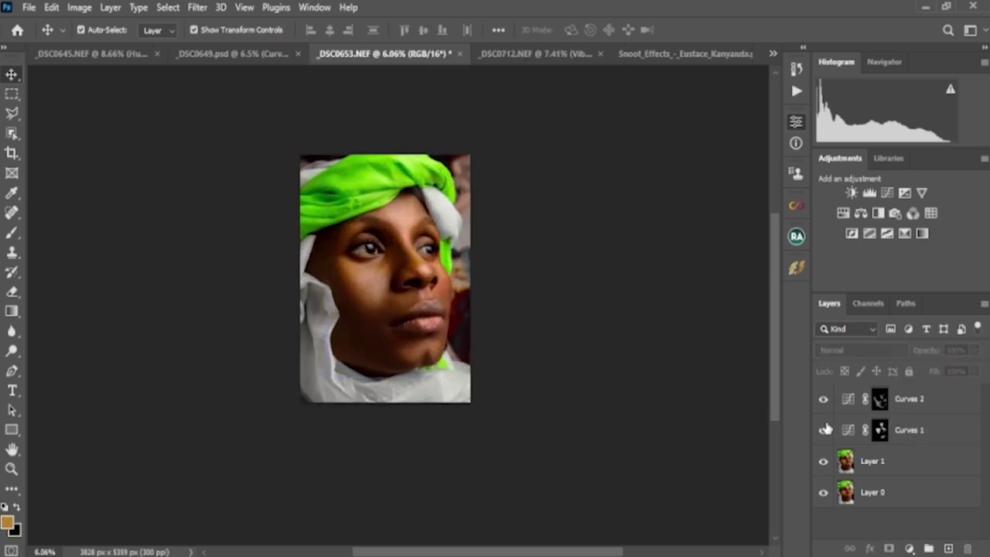
Compare the portrait with and without the Curves 1 and Curves 2 adjustments.
{"action": "left_click", "coordinate": [823, 430]}
{"action": "left_click", "coordinate": [824, 430]}
{"action": "left_click", "coordinate": [824, 430]}
{"action": "left_click", "coordinate": [824, 430]}
{"action": "left_click", "coordinate": [824, 400]}
{"action": "left_click", "coordinate": [824, 400]}
{"action": "left_click", "coordinate": [824, 400]}
{"action": "left_click", "coordinate": [823, 399]}
{"action": "scroll", "coordinate": [396, 269], "scroll_direction": "up", "scroll_amount": 2}
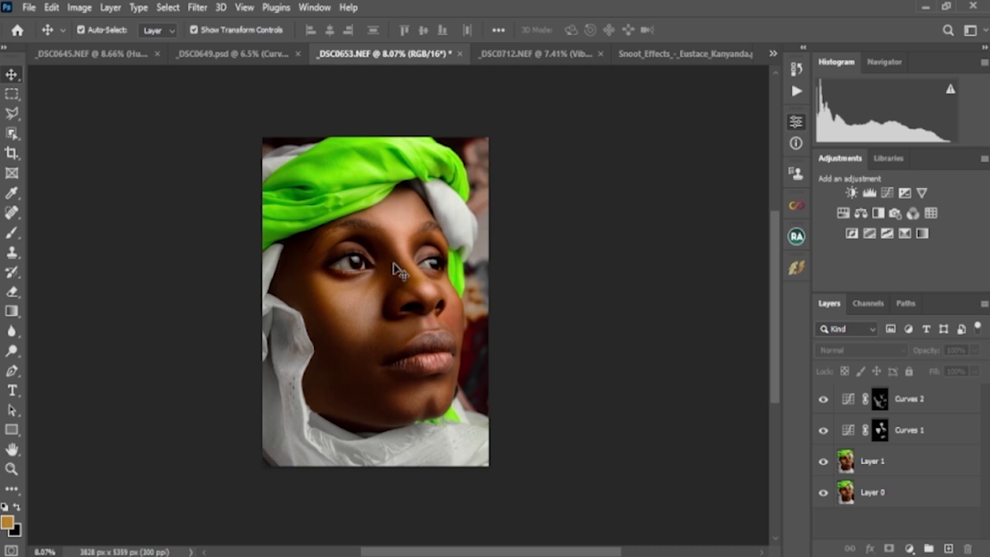
Add a Black & White adjustment above Curves 2 and try the Multiply and Soft Light blend modes on it.
{"action": "left_click", "coordinate": [940, 406]}
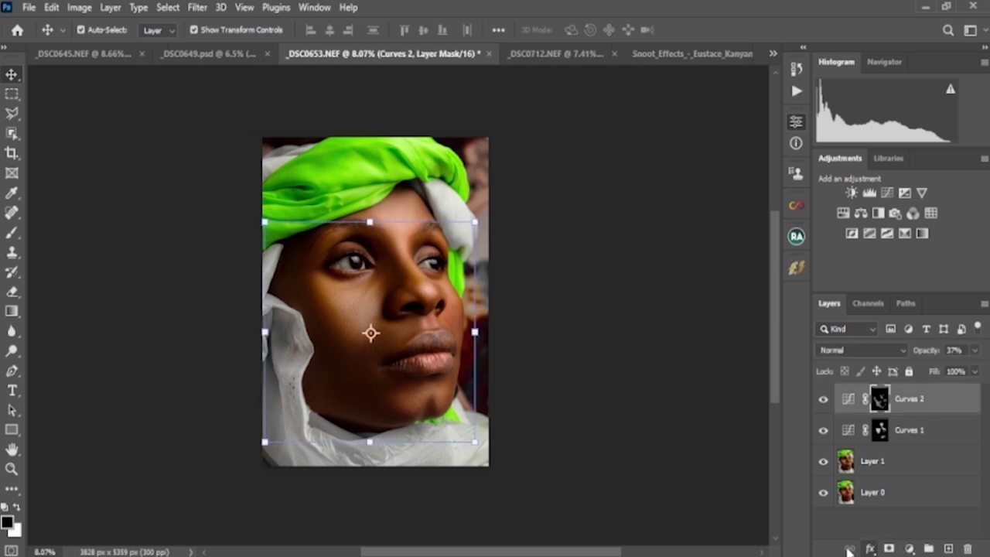
{"action": "left_click", "coordinate": [951, 416]}
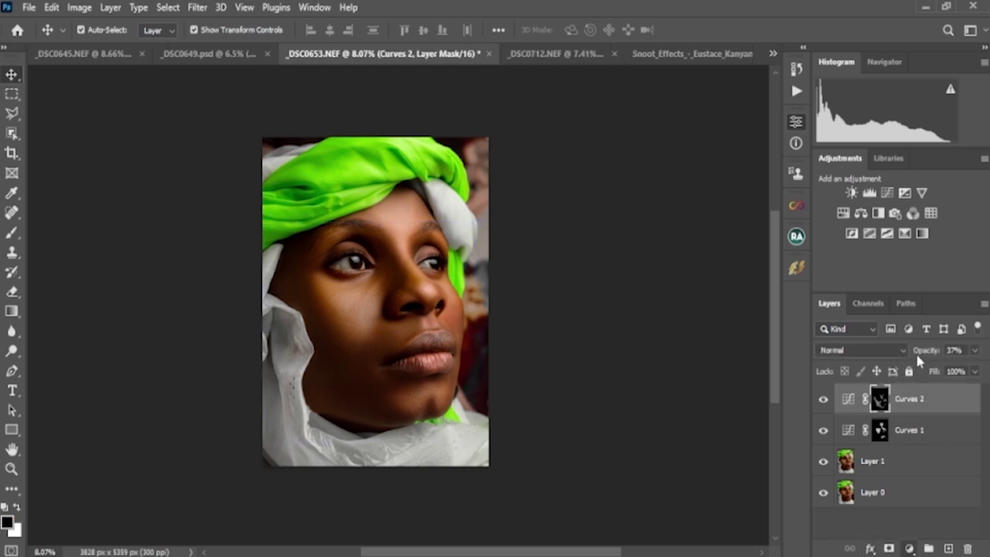
{"action": "left_click", "coordinate": [891, 350]}
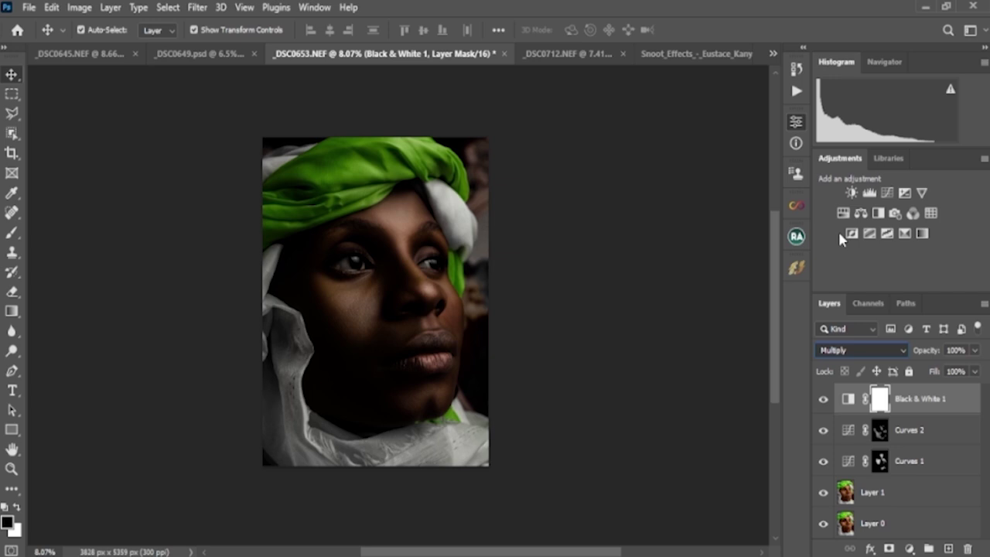
{"action": "scroll", "coordinate": [839, 236], "scroll_direction": "up", "scroll_amount": 1}
{"action": "scroll", "coordinate": [839, 235], "scroll_direction": "down", "scroll_amount": 11}
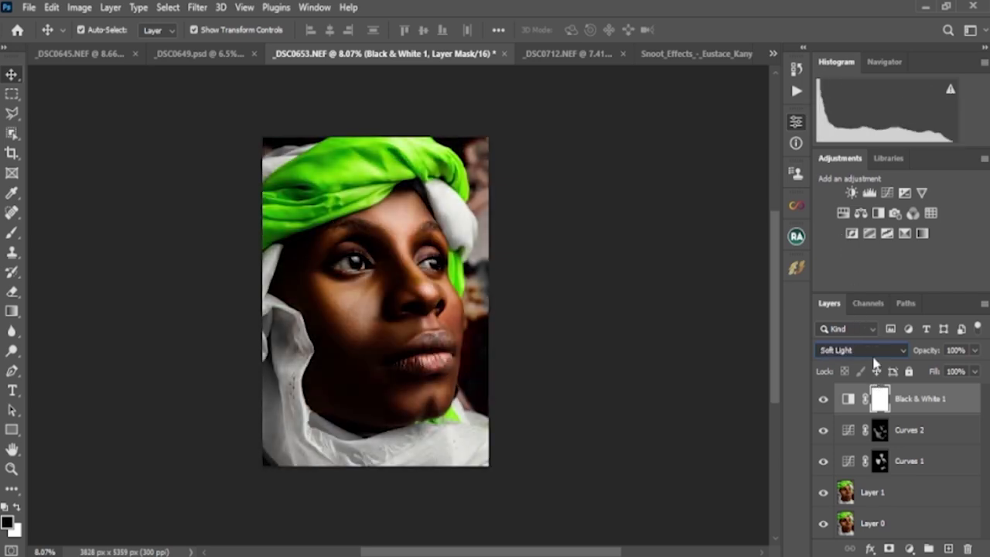
Preview further blend modes on the Black & White layer, including Hard Mix and Divide, and return it to Normal.
{"action": "scroll", "coordinate": [873, 340], "scroll_direction": "up", "scroll_amount": 2}
{"action": "key", "text": "Down"}
{"action": "key", "text": "Down"}
{"action": "key", "text": "Down"}
{"action": "key", "text": "Down"}
{"action": "key", "text": "Down"}
{"action": "key", "text": "Down"}
{"action": "key", "text": "Down"}
{"action": "key", "text": "Down"}
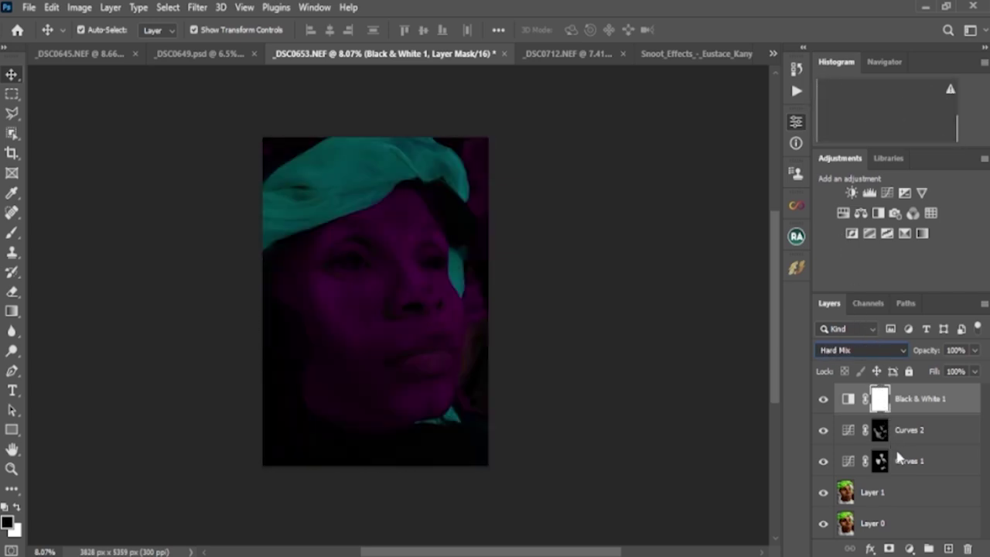
{"action": "key", "text": "Down"}
{"action": "key", "text": "Down"}
{"action": "key", "text": "Down"}
{"action": "key", "text": "Down"}
{"action": "key", "text": "Down"}
{"action": "key", "text": "Down"}
{"action": "key", "text": "Down"}
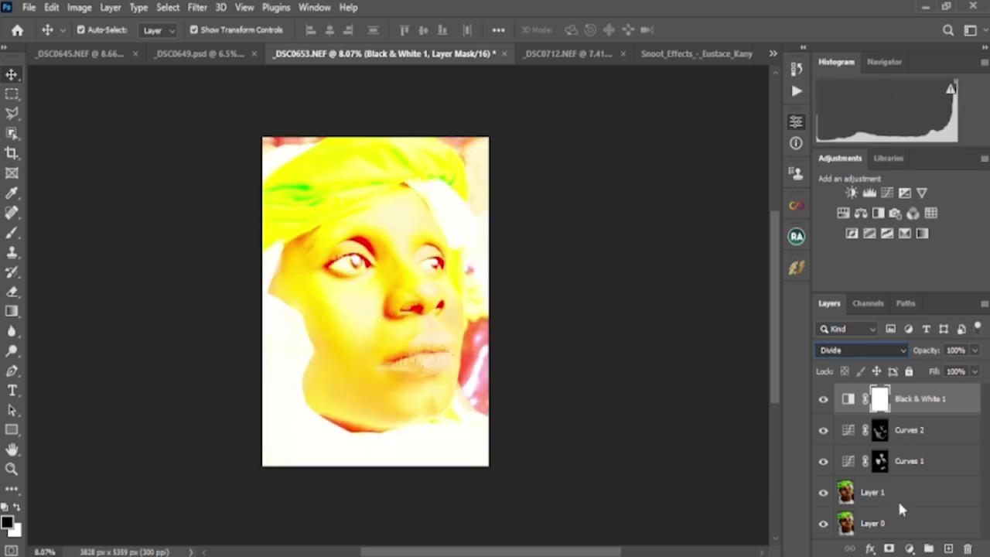
{"action": "key", "text": "Home"}
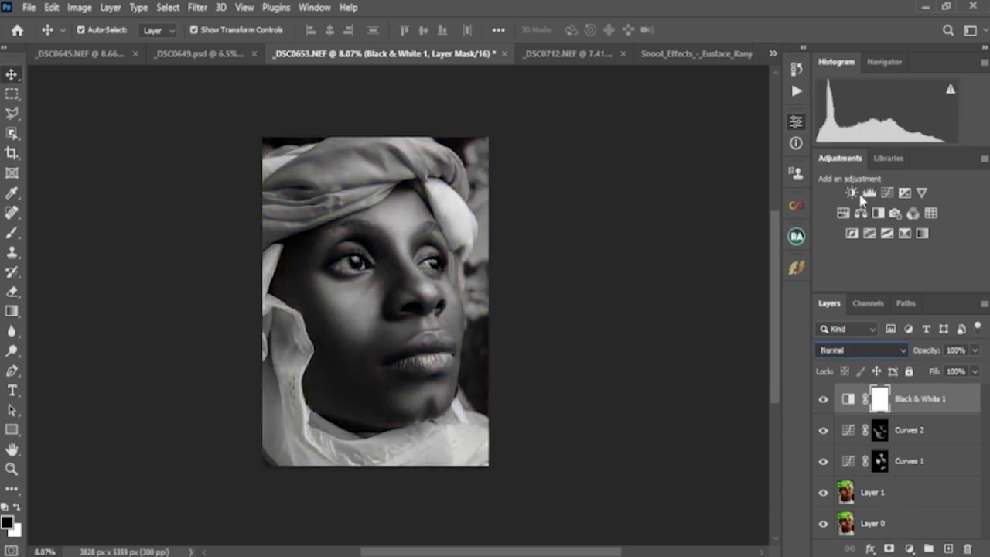
Blend the Black & White layer into the colour portrait and add another Curves adjustment above it.
{"action": "mouse_move", "coordinate": [926, 350]}
{"action": "left_mouse_down"}
{"action": "mouse_move", "coordinate": [879, 347]}
{"action": "mouse_move", "coordinate": [929, 352]}
{"action": "mouse_move", "coordinate": [917, 345]}
{"action": "left_mouse_up"}
{"action": "key", "text": "Down"}
{"action": "key", "text": "Down"}
{"action": "key", "text": "Down"}
{"action": "key", "text": "Down"}
{"action": "key", "text": "Up"}
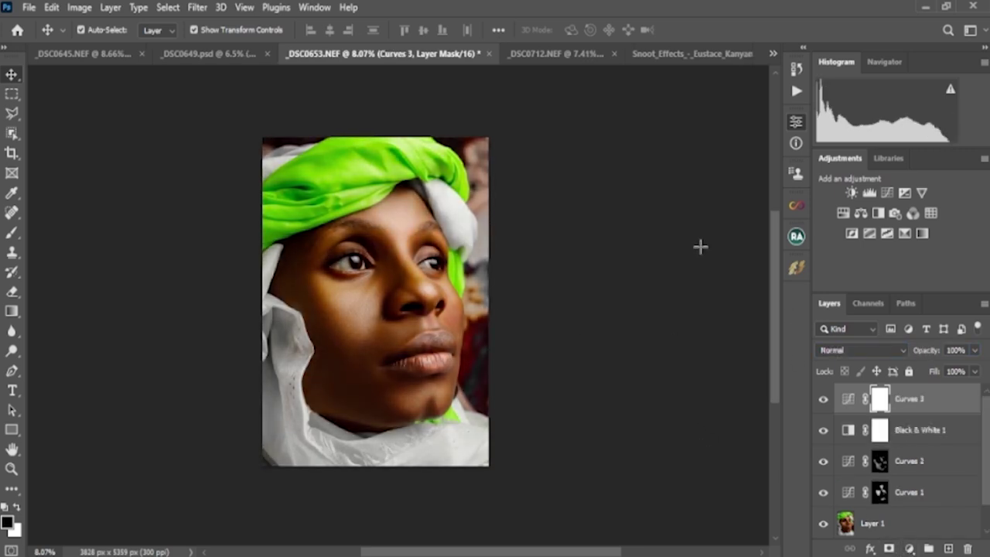
{"action": "left_click", "coordinate": [823, 430]}
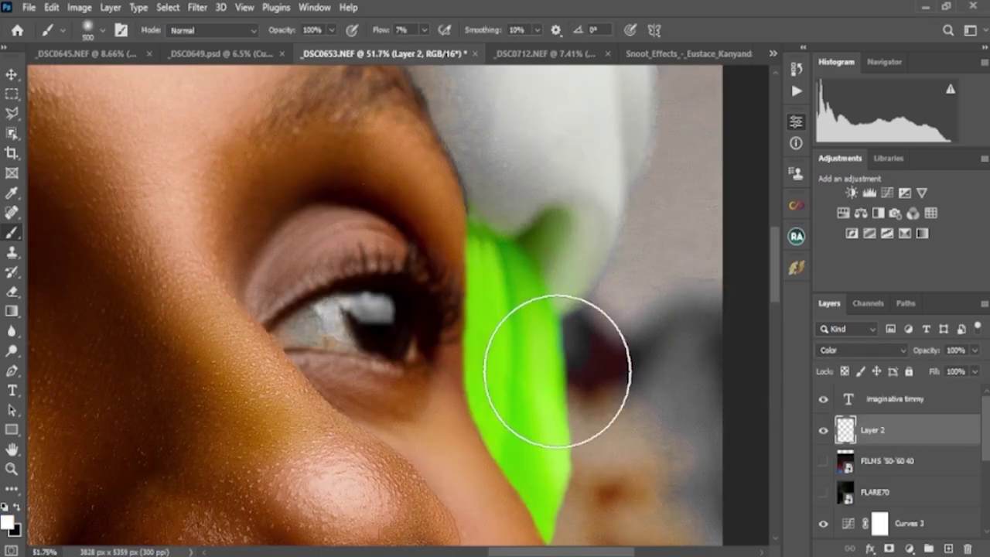
Reduce the brush to 80 px and raise its flow to 100% for work on the far eye.
{"action": "scroll", "coordinate": [266, 310], "scroll_direction": "up", "scroll_amount": 3}
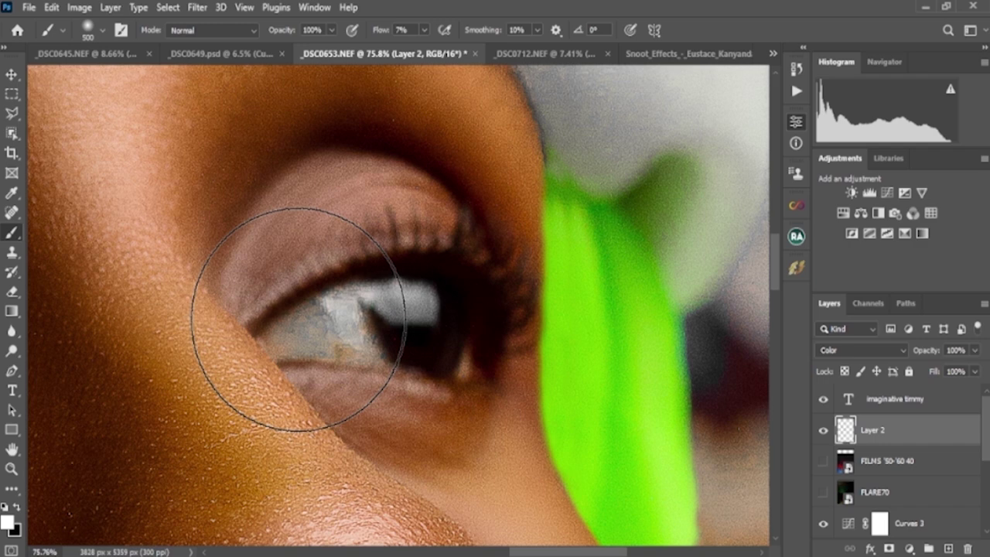
{"action": "key", "text": "bracketleft"}
{"action": "key", "text": "bracketleft"}
{"action": "key", "text": "bracketleft"}
{"action": "key", "text": "bracketleft"}
{"action": "key", "text": "bracketleft"}
{"action": "key", "text": "bracketleft"}
{"action": "key", "text": "bracketleft"}
{"action": "key", "text": "bracketleft"}
{"action": "key", "text": "bracketleft"}
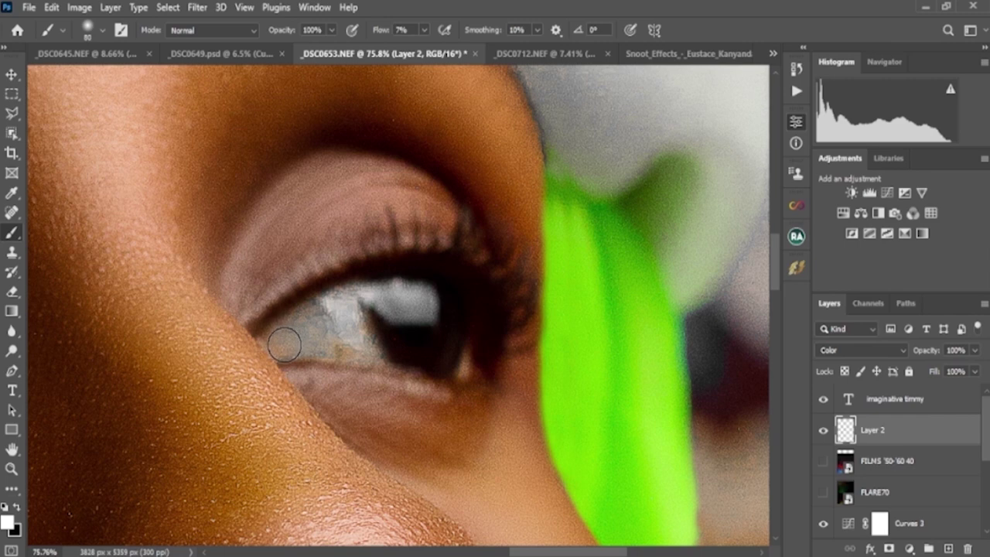
{"action": "left_click_drag", "start_coordinate": [377, 31], "coordinate": [468, 54]}
Paint white over the discoloured white of the far eye on Layer 2 with a brush of about 45 px.
{"action": "scroll", "coordinate": [316, 344], "scroll_direction": "up", "scroll_amount": 3}
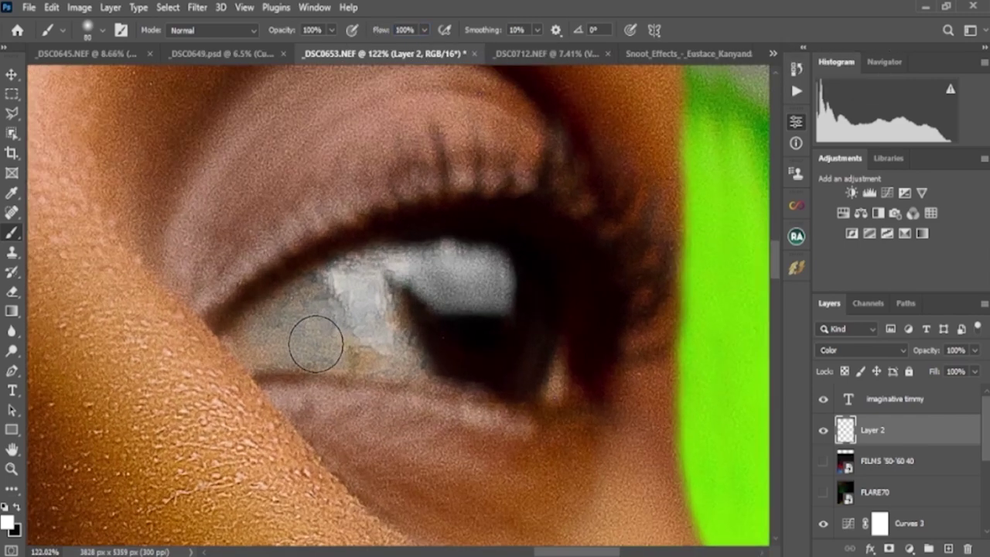
{"action": "key", "text": "bracketleft"}
{"action": "key", "text": "bracketleft"}
{"action": "key", "text": "bracketleft"}
{"action": "key", "text": "bracketleft"}
{"action": "left_click_drag", "start_coordinate": [316, 344], "coordinate": [255, 352]}
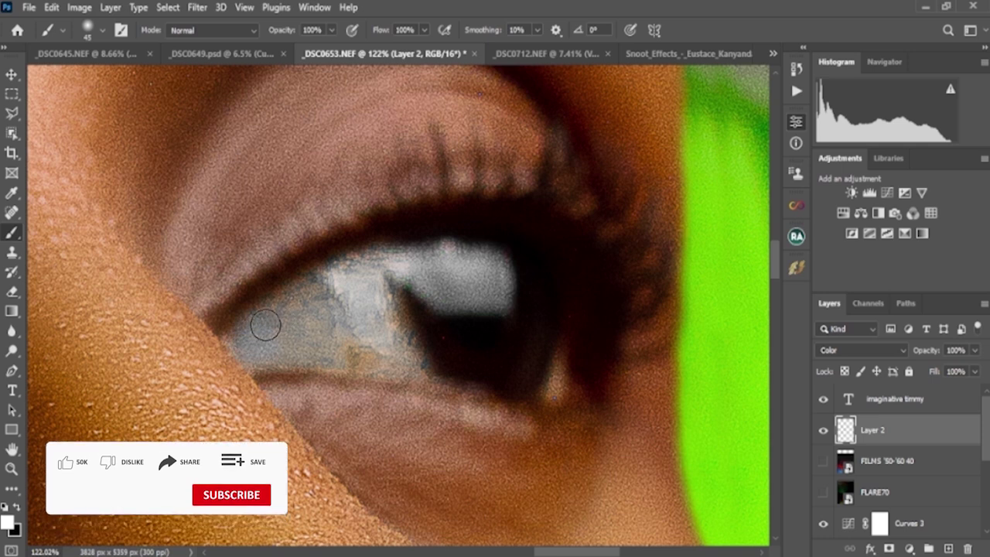
{"action": "mouse_move", "coordinate": [294, 304]}
{"action": "left_mouse_down"}
{"action": "mouse_move", "coordinate": [262, 353]}
{"action": "mouse_move", "coordinate": [394, 366]}
{"action": "mouse_move", "coordinate": [330, 352]}
{"action": "mouse_move", "coordinate": [405, 373]}
{"action": "mouse_move", "coordinate": [382, 351]}
{"action": "mouse_move", "coordinate": [376, 309]}
{"action": "mouse_move", "coordinate": [406, 355]}
{"action": "mouse_move", "coordinate": [326, 315]}
{"action": "mouse_move", "coordinate": [310, 318]}
{"action": "mouse_move", "coordinate": [328, 289]}
{"action": "mouse_move", "coordinate": [303, 299]}
{"action": "mouse_move", "coordinate": [371, 259]}
{"action": "mouse_move", "coordinate": [376, 299]}
{"action": "left_mouse_up"}
{"action": "key", "text": "bracketleft"}
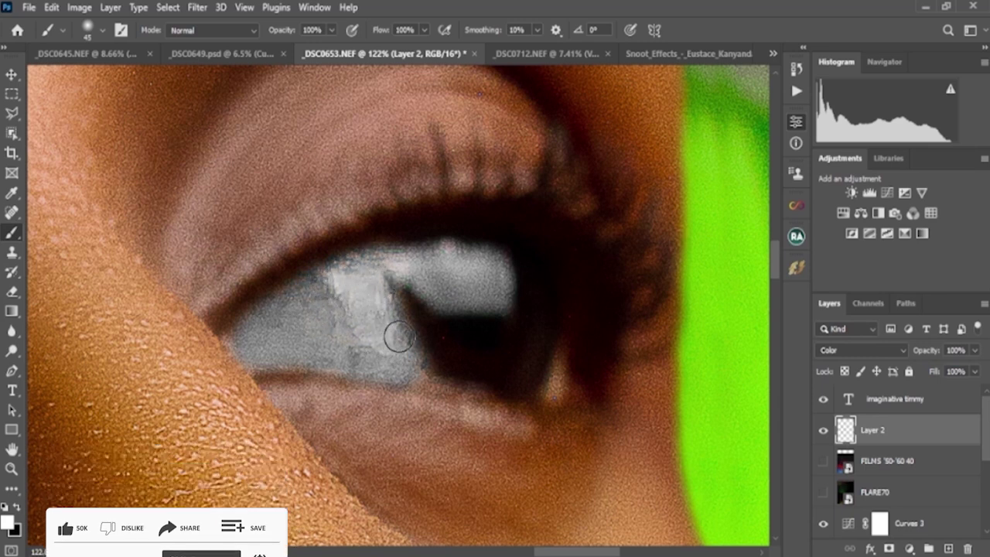
{"action": "left_click_drag", "start_coordinate": [399, 336], "coordinate": [417, 374]}
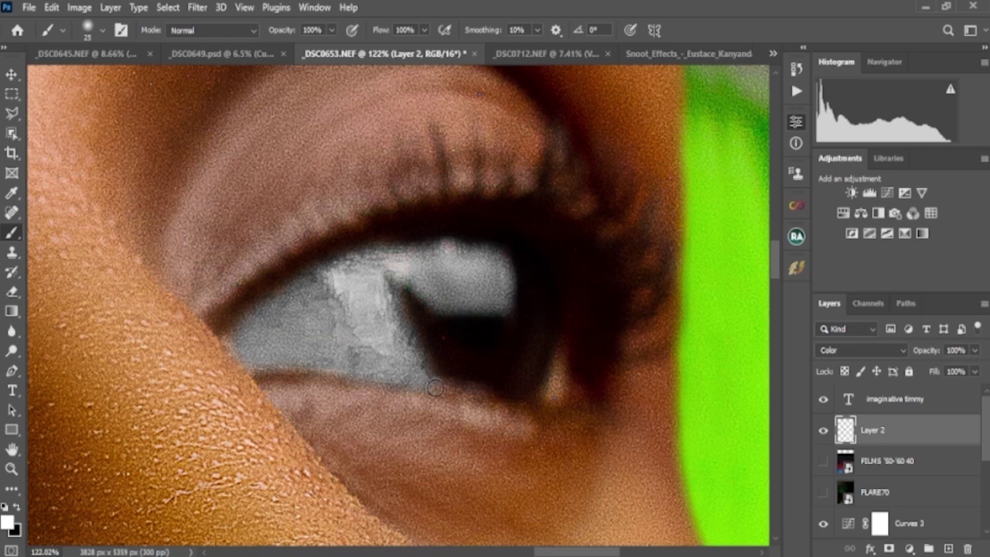
Neutralise the small outer corner of the far eye's white with a 25 px white brush.
{"action": "scroll", "coordinate": [387, 349], "scroll_direction": "down", "scroll_amount": 3}
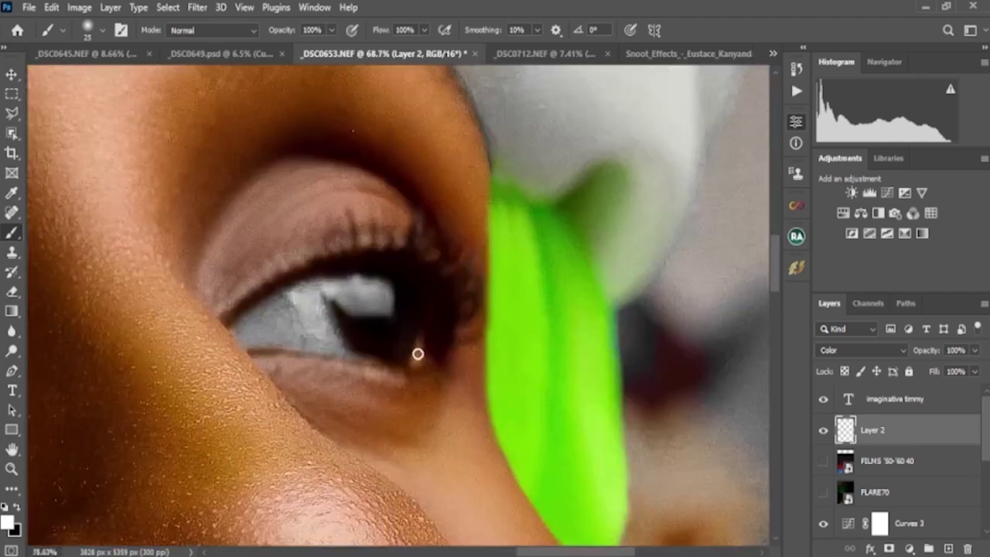
{"action": "scroll", "coordinate": [416, 364], "scroll_direction": "up", "scroll_amount": 3}
{"action": "mouse_move", "coordinate": [414, 357]}
{"action": "left_mouse_down"}
{"action": "mouse_move", "coordinate": [424, 316]}
{"action": "mouse_move", "coordinate": [422, 367]}
{"action": "left_mouse_up"}
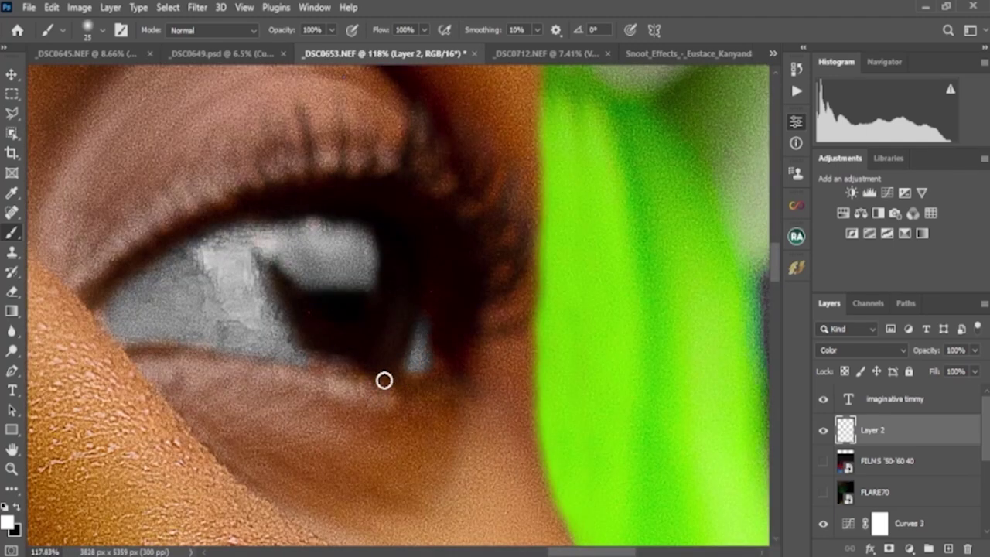
{"action": "left_click_drag", "start_coordinate": [422, 320], "coordinate": [420, 328]}
{"action": "scroll", "coordinate": [421, 332], "scroll_direction": "down", "scroll_amount": 8}
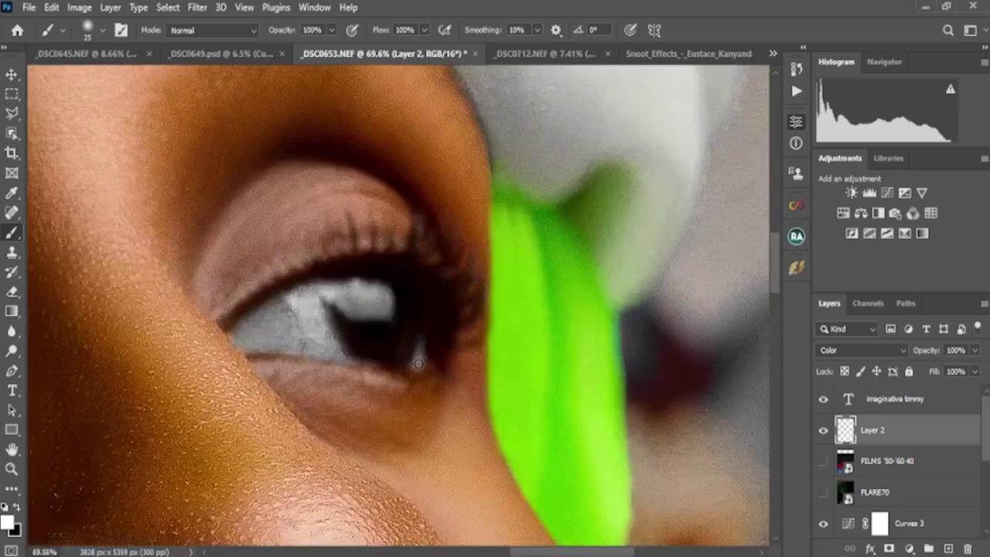
Paint white over the near eye's white on both sides of the iris to remove its colour cast.
{"action": "scroll", "coordinate": [306, 316], "scroll_direction": "up", "scroll_amount": 5}
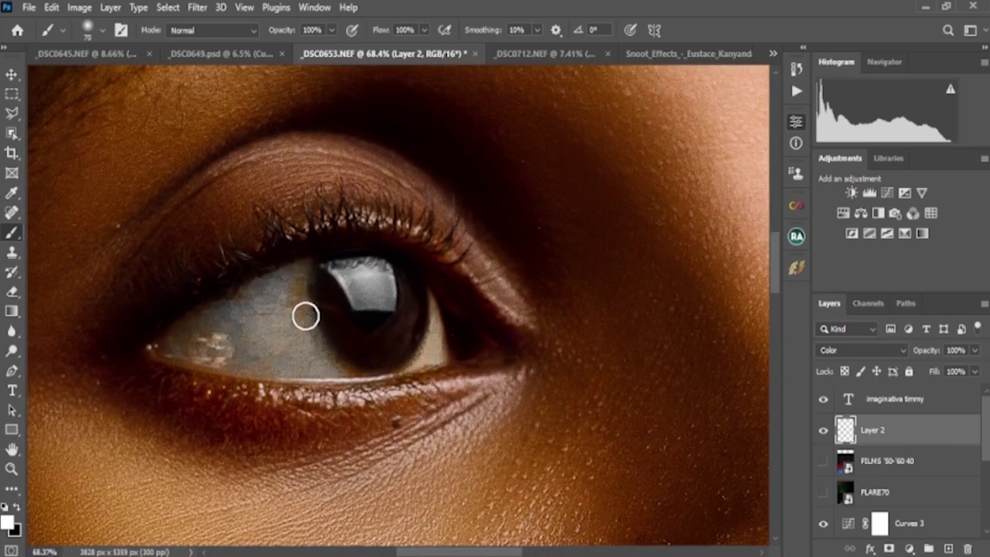
{"action": "key", "text": "bracketright"}
{"action": "key", "text": "bracketright"}
{"action": "mouse_move", "coordinate": [303, 319]}
{"action": "left_mouse_down"}
{"action": "mouse_move", "coordinate": [299, 276]}
{"action": "mouse_move", "coordinate": [238, 299]}
{"action": "mouse_move", "coordinate": [170, 345]}
{"action": "mouse_move", "coordinate": [276, 358]}
{"action": "mouse_move", "coordinate": [240, 357]}
{"action": "mouse_move", "coordinate": [242, 330]}
{"action": "mouse_move", "coordinate": [276, 324]}
{"action": "mouse_move", "coordinate": [274, 335]}
{"action": "mouse_move", "coordinate": [294, 324]}
{"action": "mouse_move", "coordinate": [311, 353]}
{"action": "mouse_move", "coordinate": [294, 323]}
{"action": "mouse_move", "coordinate": [293, 277]}
{"action": "mouse_move", "coordinate": [303, 273]}
{"action": "mouse_move", "coordinate": [294, 345]}
{"action": "left_mouse_up"}
{"action": "key", "text": "bracketleft"}
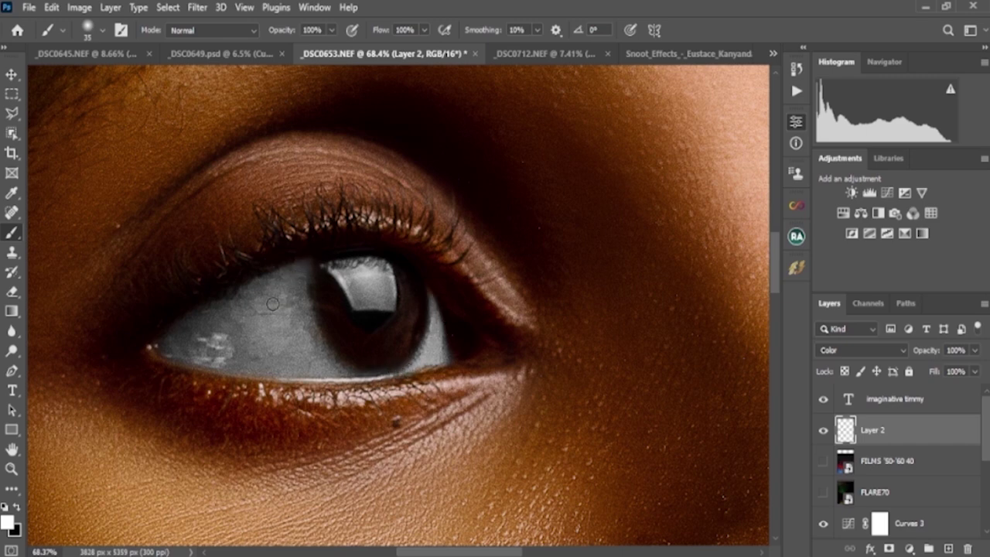
Lower Layer 2's opacity to 80% to soften the eye whitening.
{"action": "scroll", "coordinate": [221, 348], "scroll_direction": "down", "scroll_amount": 8}
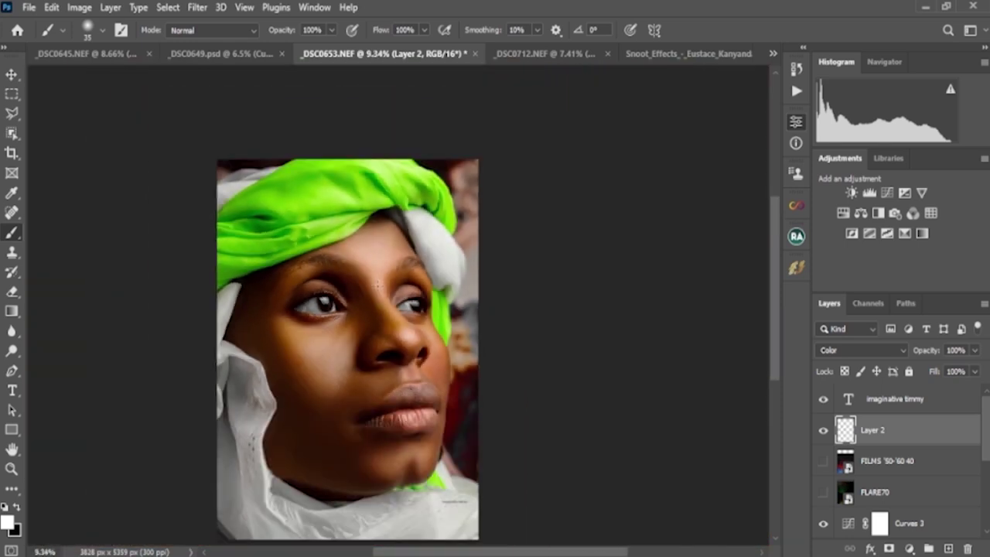
{"action": "scroll", "coordinate": [372, 312], "scroll_direction": "up", "scroll_amount": 3}
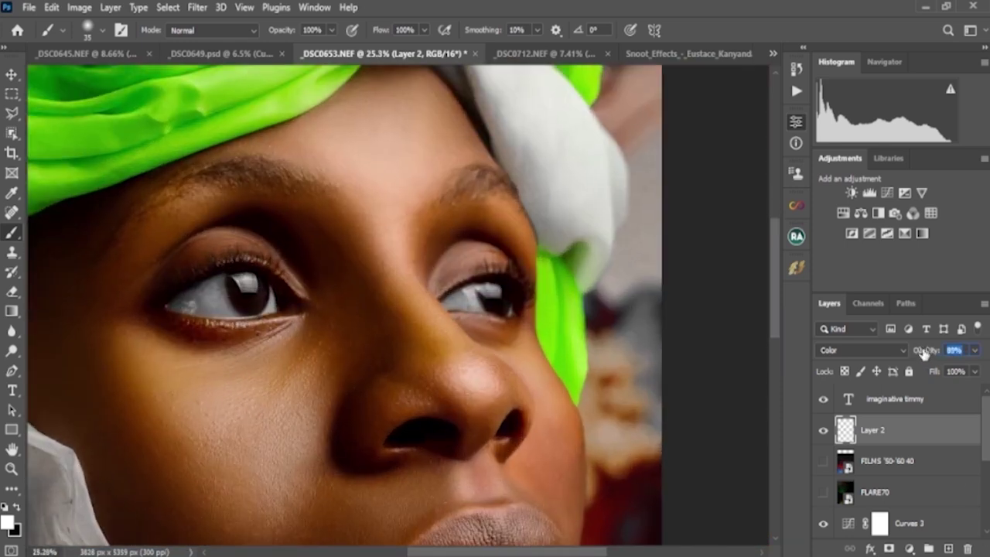
{"action": "scroll", "coordinate": [394, 325], "scroll_direction": "down", "scroll_amount": 5}
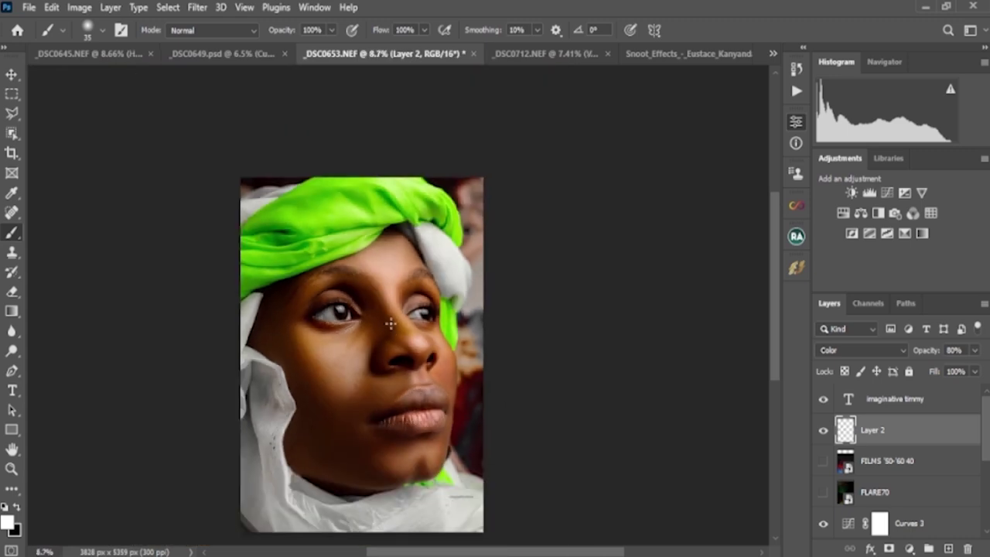
{"action": "scroll", "coordinate": [394, 325], "scroll_direction": "up", "scroll_amount": 5}
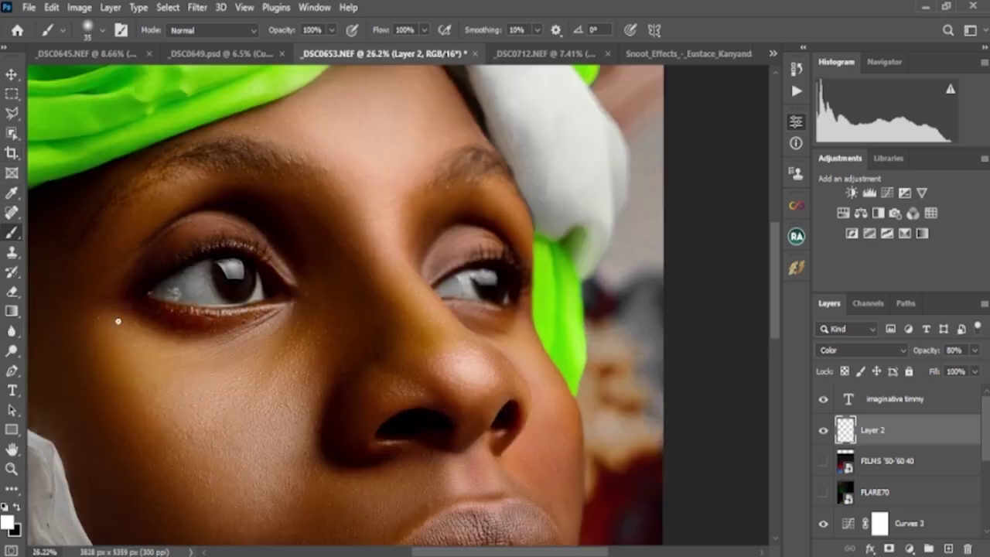
Add a new layer above Layer 2 and enlarge the brush to 300 px to match the near eye's iris.
{"action": "left_click", "coordinate": [948, 549]}
{"action": "scroll", "coordinate": [248, 282], "scroll_direction": "up", "scroll_amount": 3}
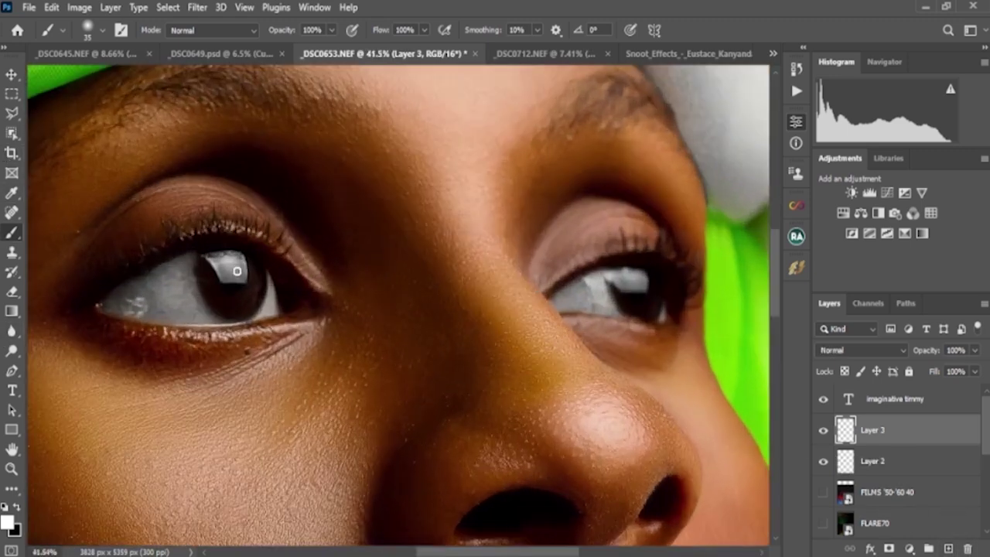
{"action": "key", "text": "bracketright"}
{"action": "key", "text": "bracketright"}
{"action": "key", "text": "bracketright"}
{"action": "key", "text": "bracketright"}
{"action": "key", "text": "bracketright"}
{"action": "key", "text": "bracketright"}
{"action": "key", "text": "bracketright"}
{"action": "key", "text": "bracketright"}
{"action": "key", "text": "bracketright"}
{"action": "key", "text": "bracketright"}
{"action": "key", "text": "bracketright"}
{"action": "key", "text": "bracketright"}
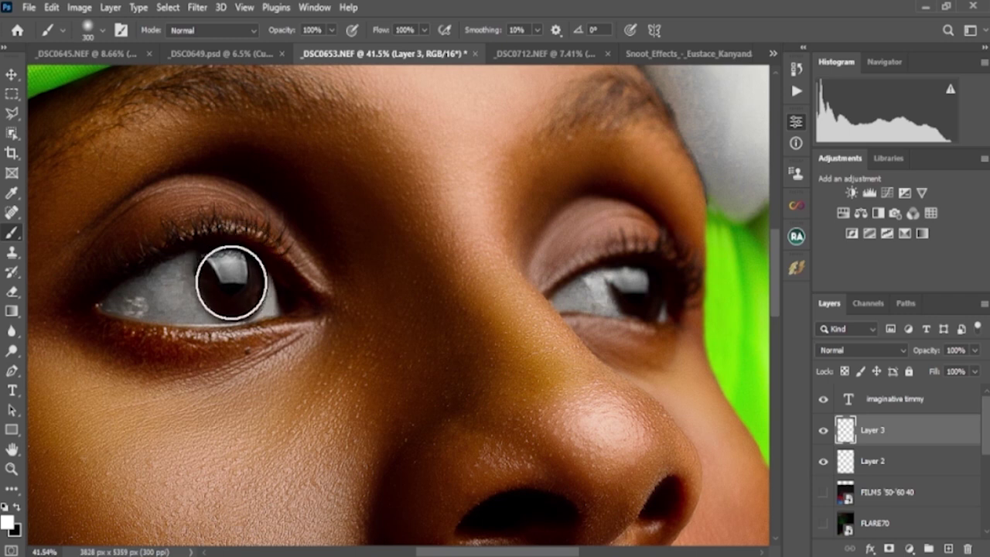
{"action": "key", "text": "bracketright"}
{"action": "key", "text": "bracketleft"}
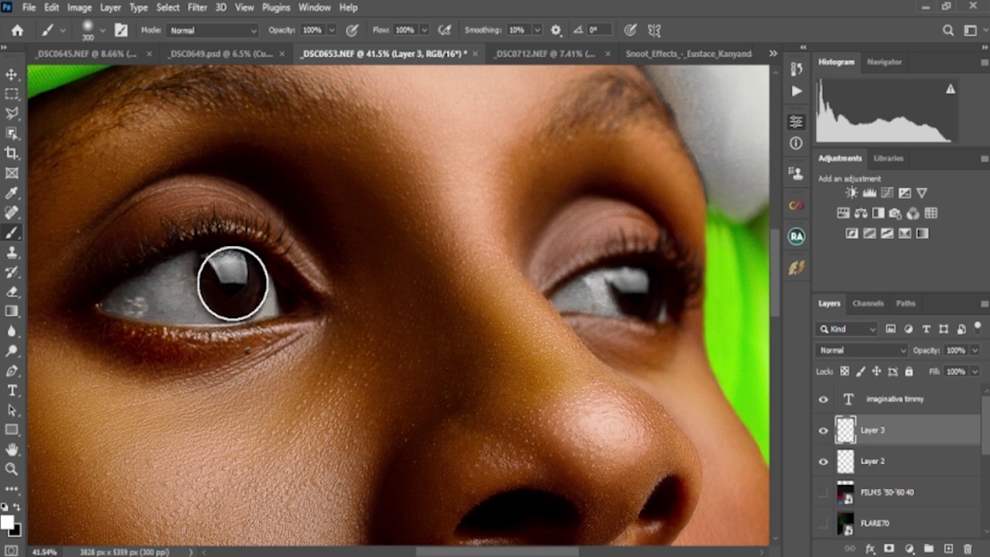
Undo a soft white dab on the near iris and cover the iris with a hard-edged 250 px white dot.
{"action": "left_click", "coordinate": [232, 283]}
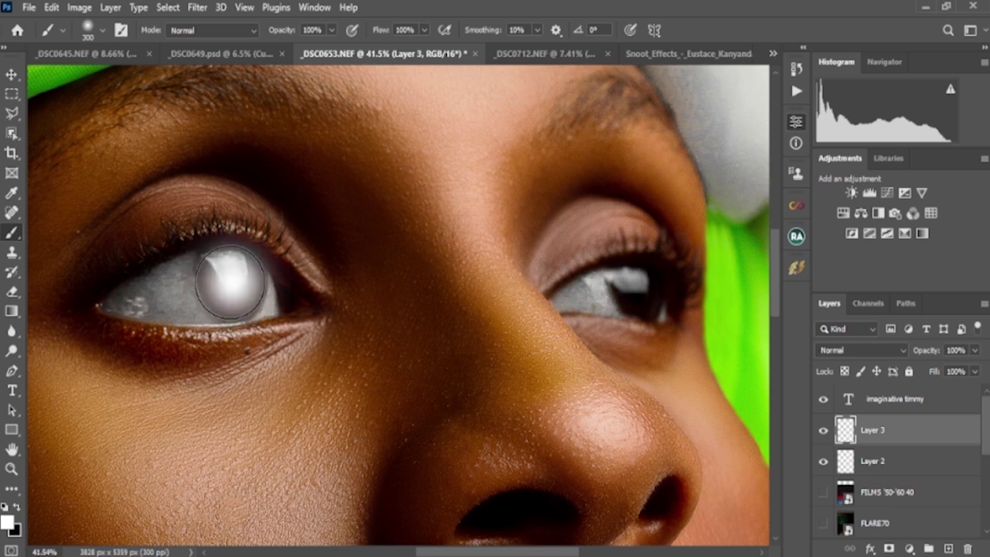
{"action": "key", "text": "ctrl+z"}
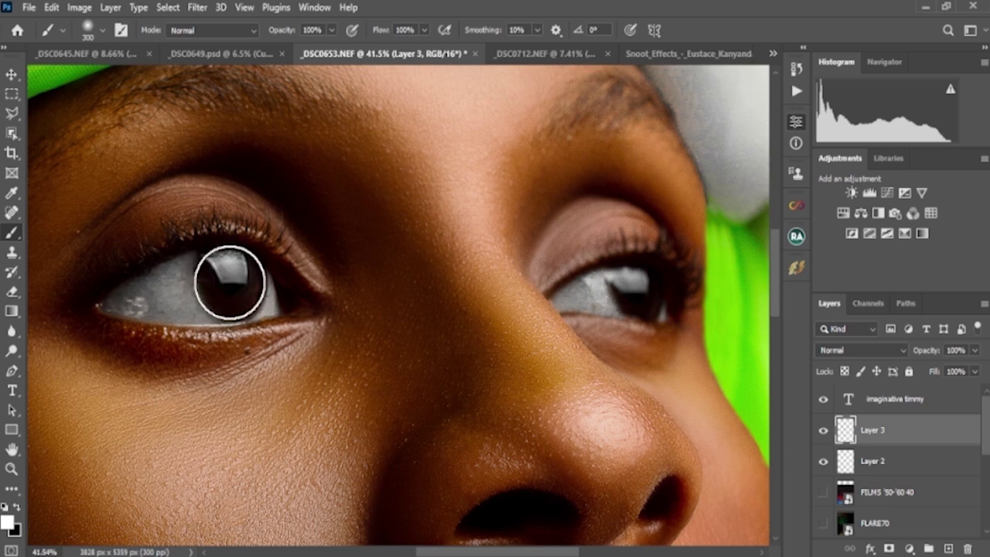
{"action": "right_click", "coordinate": [230, 283]}
{"action": "left_click", "coordinate": [327, 503]}
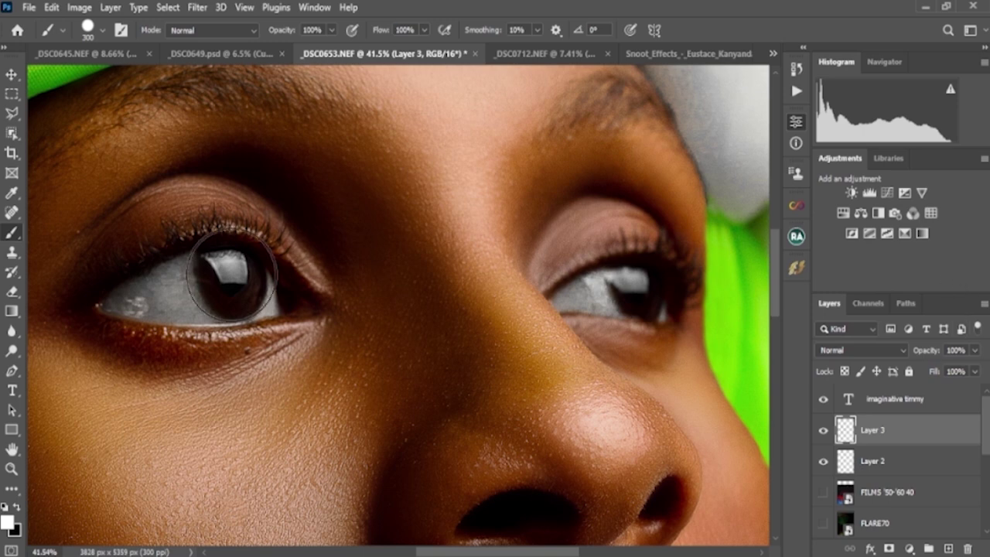
{"action": "key", "text": "bracketleft"}
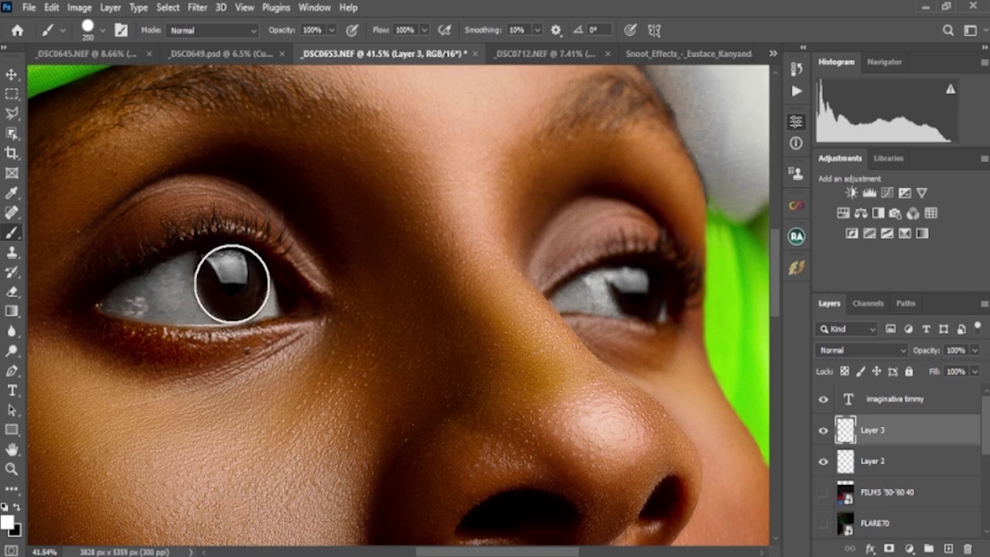
{"action": "left_click", "coordinate": [232, 282]}
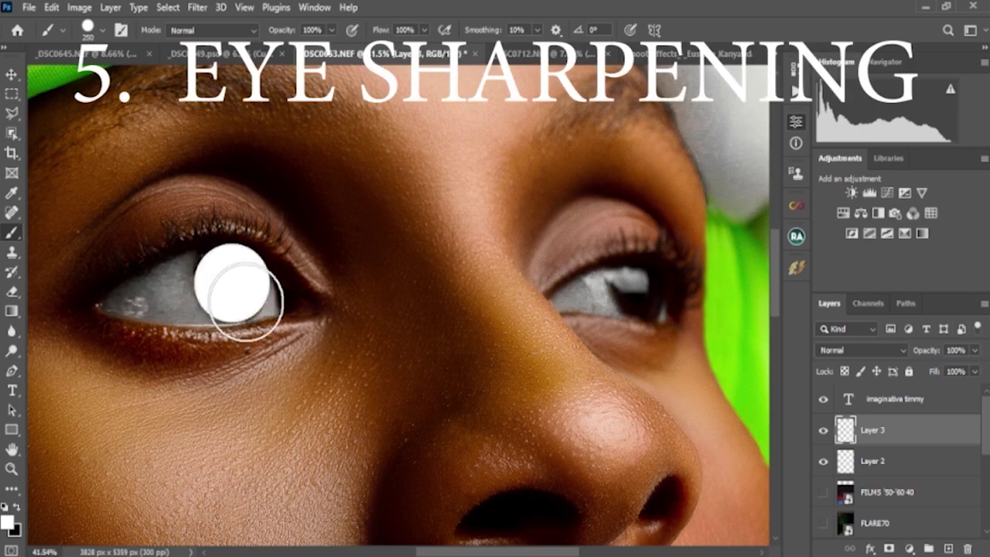
Cover the far eye's iris with a hard 175 px white dot and lower Layer 3's opacity to 75%.
{"action": "scroll", "coordinate": [219, 265], "scroll_direction": "down", "scroll_amount": 12}
{"action": "scroll", "coordinate": [338, 270], "scroll_direction": "up", "scroll_amount": 16}
{"action": "key", "text": "bracketleft"}
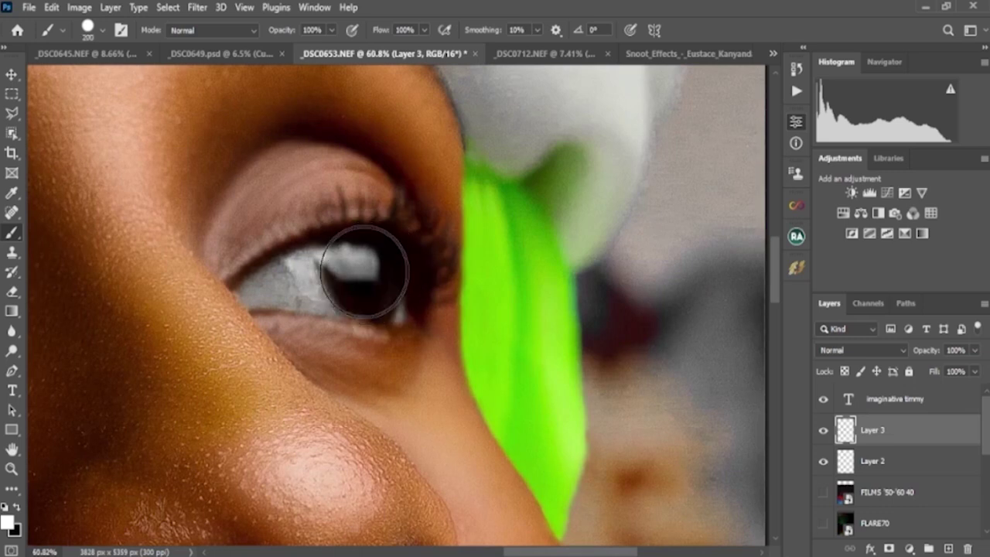
{"action": "key", "text": "bracketleft"}
{"action": "key", "text": "bracketright"}
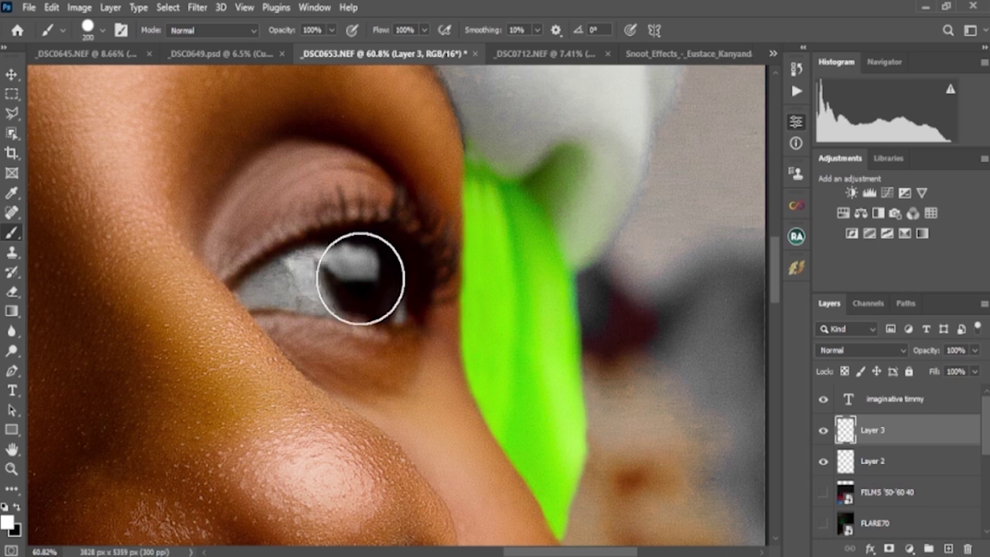
{"action": "key", "text": "bracketleft"}
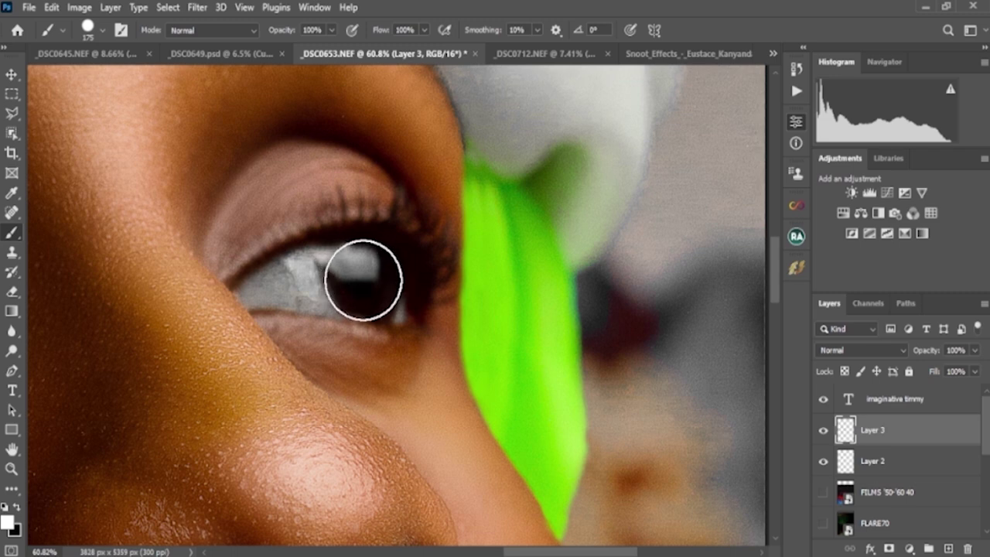
{"action": "left_click", "coordinate": [357, 277]}
{"action": "scroll", "coordinate": [404, 261], "scroll_direction": "down", "scroll_amount": 5}
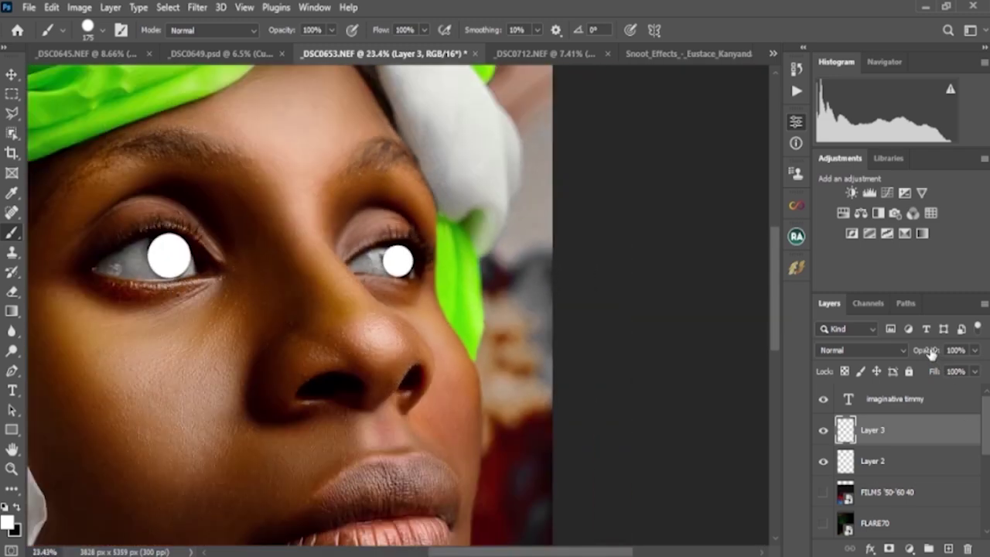
{"action": "left_click_drag", "start_coordinate": [930, 352], "coordinate": [910, 350]}
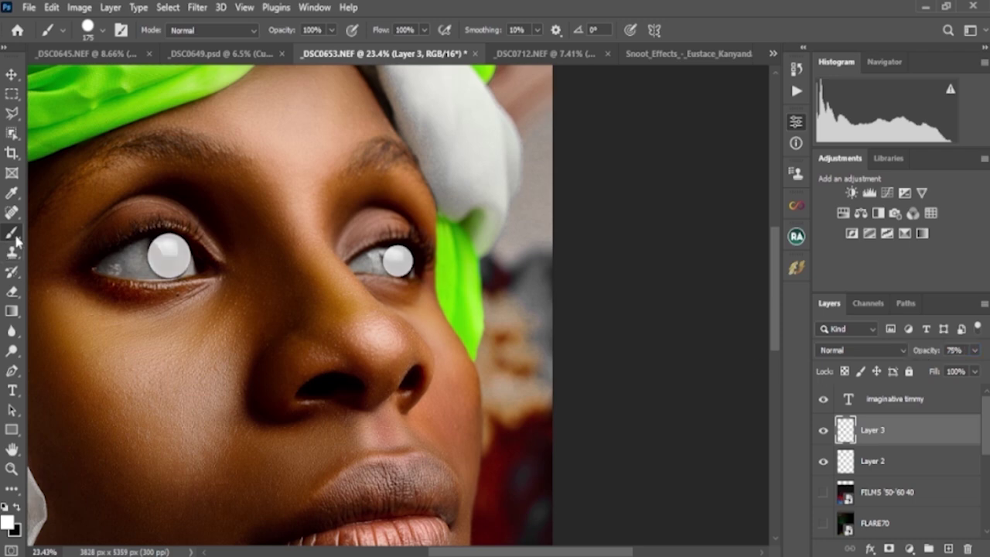
Erase the pupil area from the near eye's white dot with a hard-edged 125 px Eraser.
{"action": "left_click", "coordinate": [12, 291]}
{"action": "scroll", "coordinate": [151, 255], "scroll_direction": "up", "scroll_amount": 3}
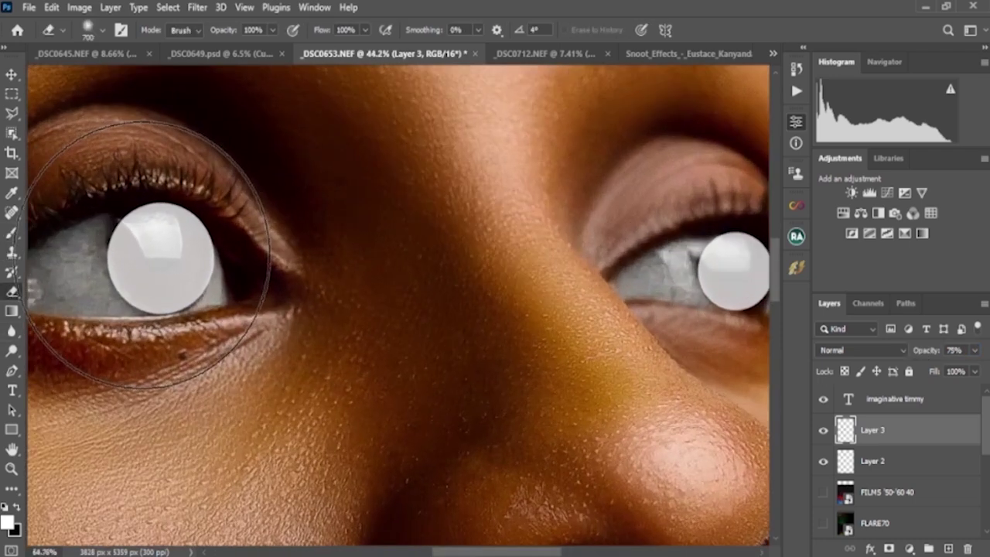
{"action": "scroll", "coordinate": [149, 256], "scroll_direction": "up", "scroll_amount": 2}
{"action": "key", "text": "bracketleft"}
{"action": "key", "text": "bracketleft"}
{"action": "key", "text": "bracketleft"}
{"action": "key", "text": "bracketleft"}
{"action": "key", "text": "bracketleft"}
{"action": "key", "text": "bracketleft"}
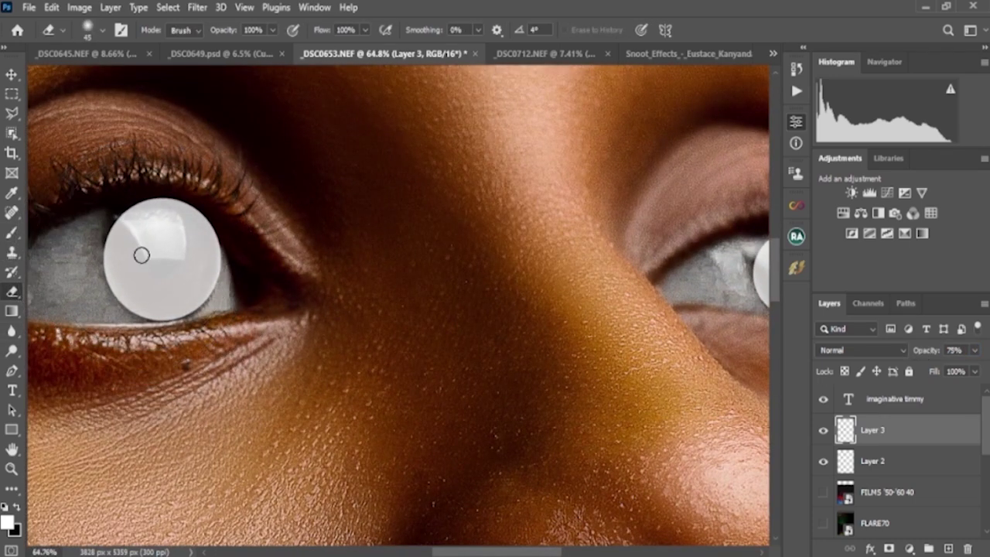
{"action": "key", "text": "bracketright"}
{"action": "key", "text": "bracketright"}
{"action": "key", "text": "bracketright"}
{"action": "key", "text": "bracketright"}
{"action": "key", "text": "bracketright"}
{"action": "key", "text": "bracketright"}
{"action": "key", "text": "bracketright"}
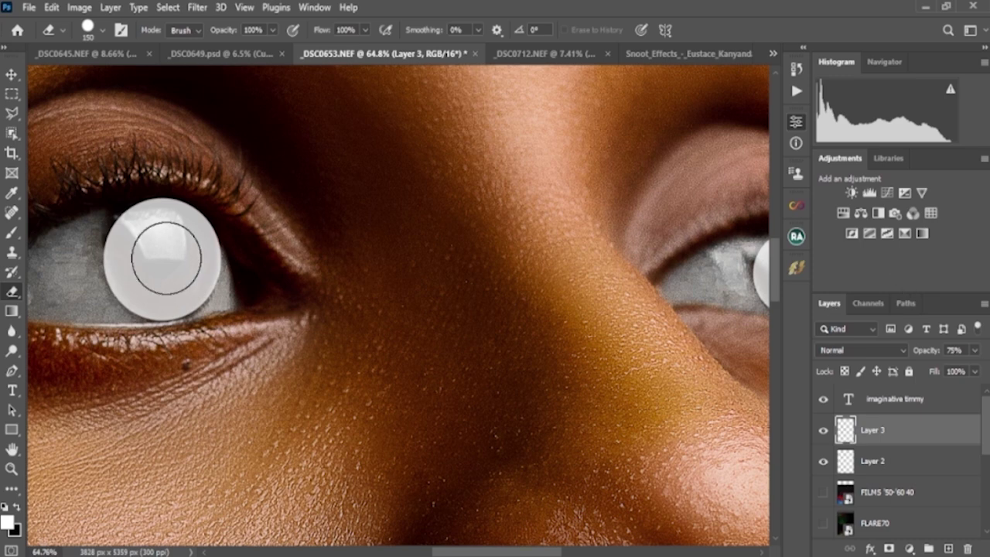
{"action": "key", "text": "bracketleft"}
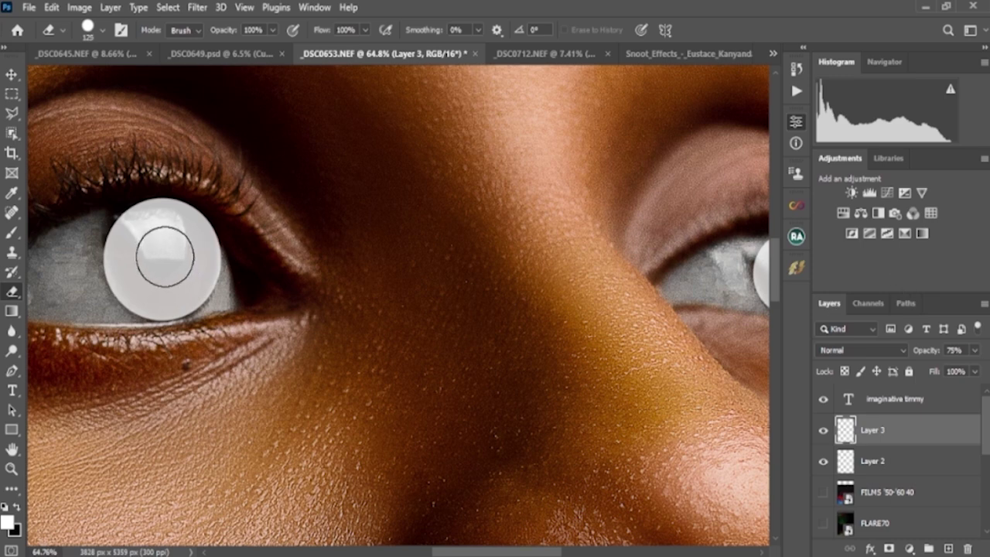
Erase the pupil area from the far eye's white dot with a 90 px Eraser.
{"action": "scroll", "coordinate": [248, 420], "scroll_direction": "down", "scroll_amount": 3}
{"action": "scroll", "coordinate": [356, 284], "scroll_direction": "up", "scroll_amount": 4}
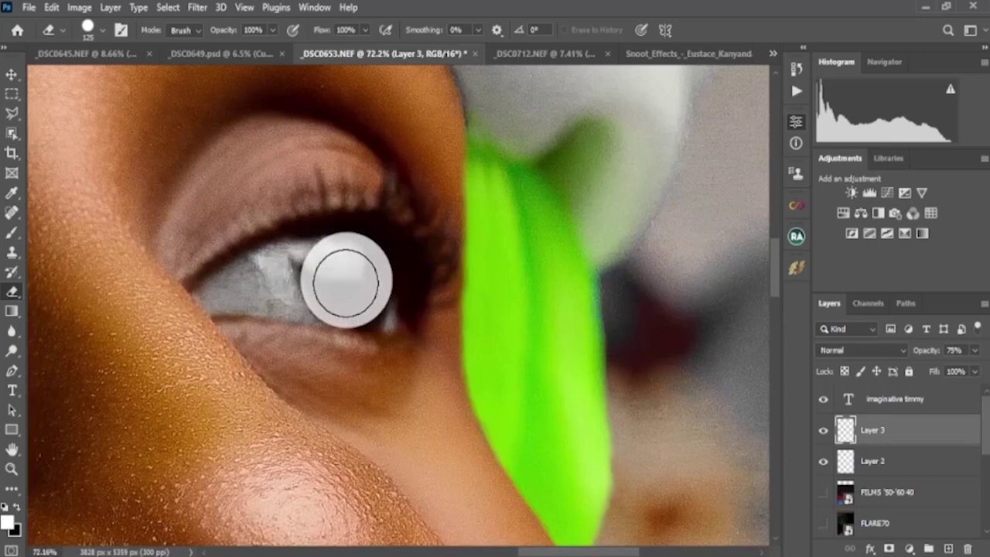
{"action": "key", "text": "bracketleft"}
{"action": "key", "text": "bracketleft"}
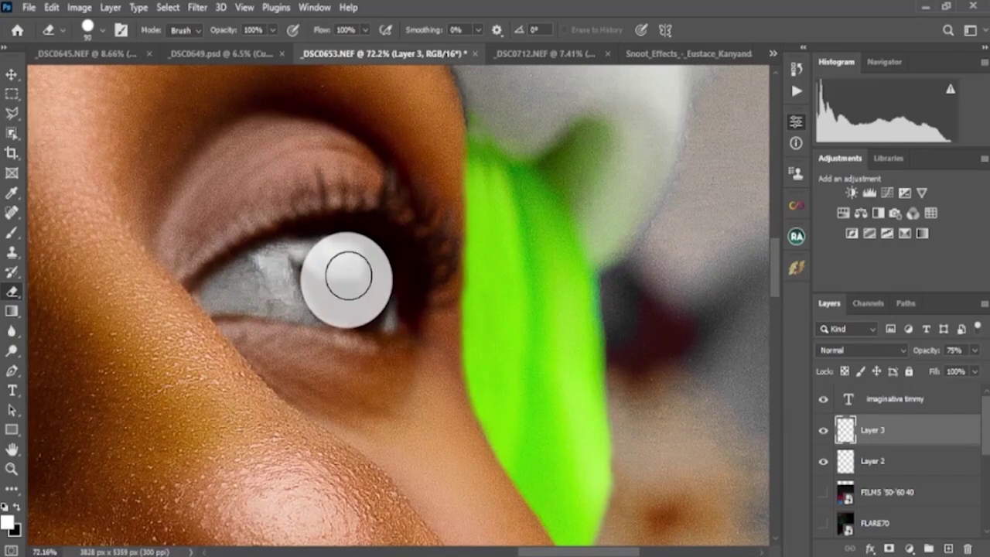
{"action": "scroll", "coordinate": [348, 277], "scroll_direction": "down", "scroll_amount": 5}
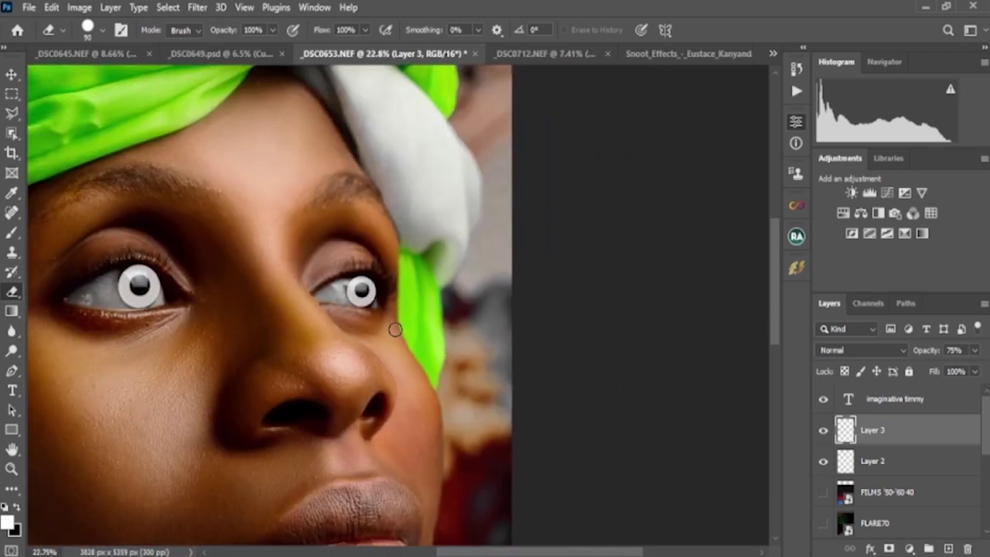
Soften the outer edge of the near eye's white ring with a soft-edged 40 px Eraser.
{"action": "scroll", "coordinate": [395, 330], "scroll_direction": "down", "scroll_amount": 1}
{"action": "scroll", "coordinate": [65, 298], "scroll_direction": "up", "scroll_amount": 5}
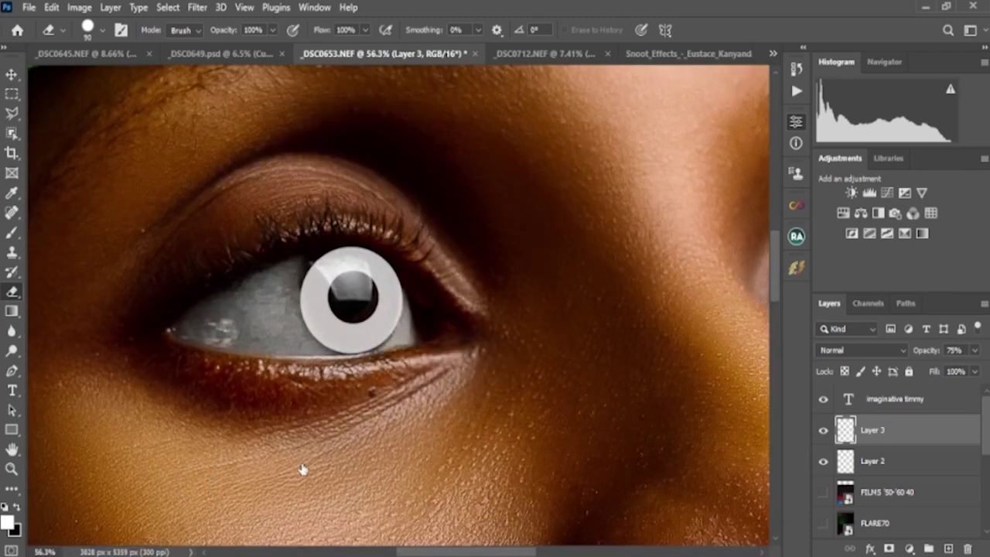
{"action": "scroll", "coordinate": [345, 332], "scroll_direction": "up", "scroll_amount": 3}
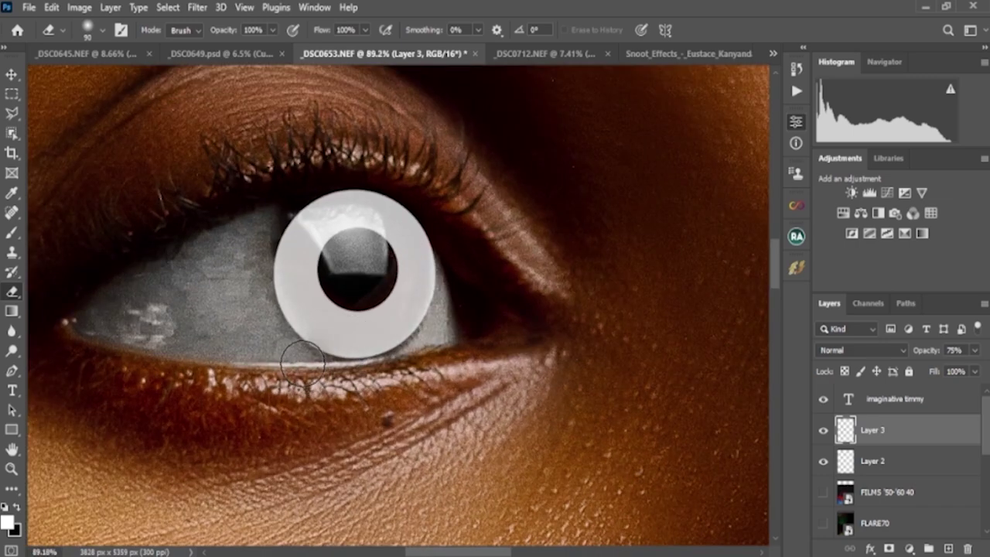
{"action": "key", "text": "bracketleft"}
{"action": "key", "text": "bracketleft"}
{"action": "key", "text": "bracketleft"}
{"action": "key", "text": "bracketleft"}
{"action": "key", "text": "bracketleft"}
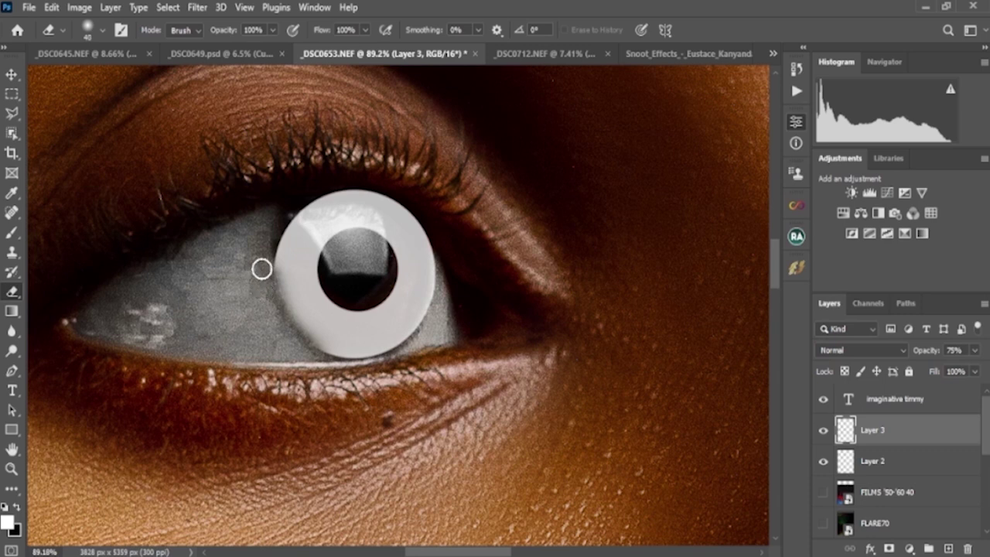
{"action": "mouse_move", "coordinate": [322, 193]}
{"action": "left_mouse_down"}
{"action": "mouse_move", "coordinate": [382, 188]}
{"action": "mouse_move", "coordinate": [302, 196]}
{"action": "mouse_move", "coordinate": [268, 249]}
{"action": "left_mouse_up"}
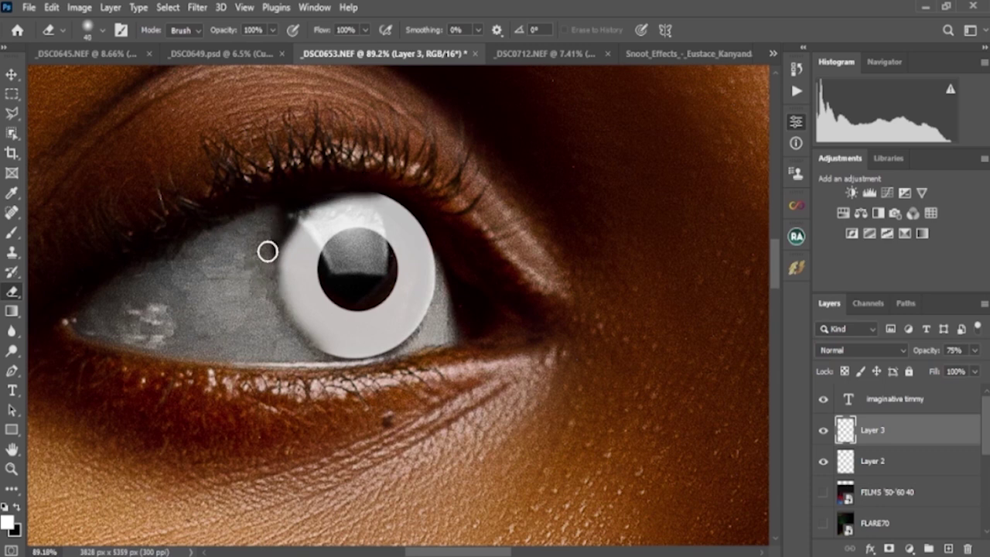
{"action": "mouse_move", "coordinate": [319, 357]}
{"action": "left_mouse_down"}
{"action": "mouse_move", "coordinate": [368, 364]}
{"action": "mouse_move", "coordinate": [288, 342]}
{"action": "mouse_move", "coordinate": [358, 364]}
{"action": "mouse_move", "coordinate": [420, 336]}
{"action": "mouse_move", "coordinate": [377, 370]}
{"action": "mouse_move", "coordinate": [397, 347]}
{"action": "mouse_move", "coordinate": [365, 370]}
{"action": "mouse_move", "coordinate": [413, 345]}
{"action": "mouse_move", "coordinate": [438, 293]}
{"action": "mouse_move", "coordinate": [436, 251]}
{"action": "mouse_move", "coordinate": [416, 220]}
{"action": "mouse_move", "coordinate": [394, 200]}
{"action": "mouse_move", "coordinate": [340, 193]}
{"action": "left_mouse_up"}
Erase around the outer edge of the far eye's white ring with the soft 40 px Eraser.
{"action": "scroll", "coordinate": [226, 254], "scroll_direction": "down", "scroll_amount": 10}
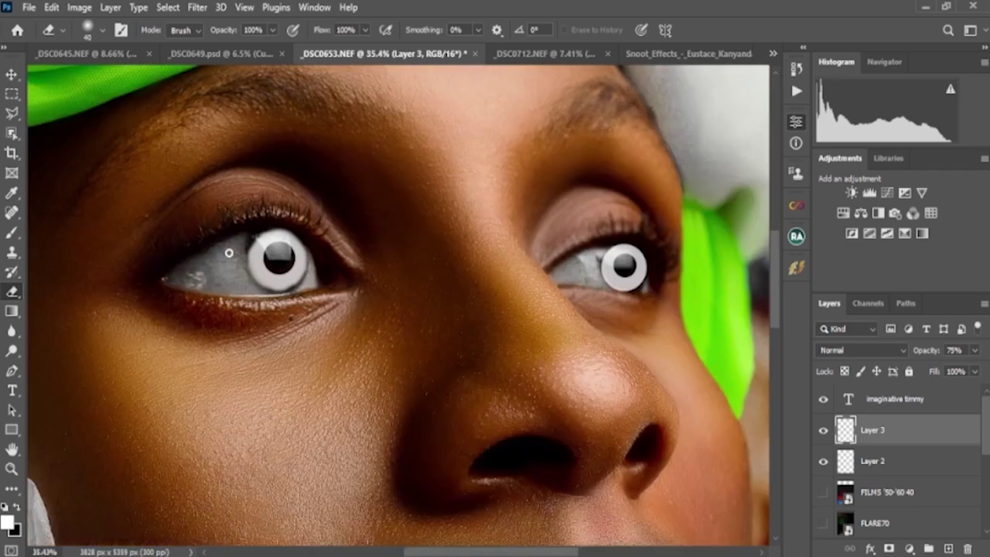
{"action": "scroll", "coordinate": [370, 264], "scroll_direction": "up", "scroll_amount": 7}
{"action": "scroll", "coordinate": [378, 232], "scroll_direction": "up", "scroll_amount": 4}
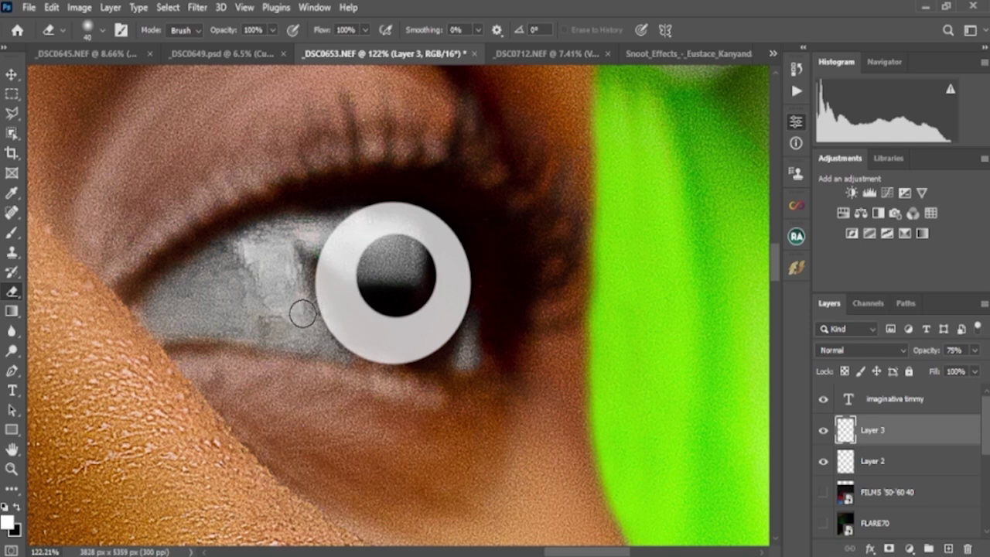
{"action": "mouse_move", "coordinate": [302, 314]}
{"action": "left_mouse_down"}
{"action": "mouse_move", "coordinate": [315, 240]}
{"action": "mouse_move", "coordinate": [334, 219]}
{"action": "mouse_move", "coordinate": [366, 198]}
{"action": "mouse_move", "coordinate": [418, 201]}
{"action": "mouse_move", "coordinate": [475, 244]}
{"action": "mouse_move", "coordinate": [460, 219]}
{"action": "mouse_move", "coordinate": [480, 304]}
{"action": "mouse_move", "coordinate": [466, 341]}
{"action": "mouse_move", "coordinate": [483, 301]}
{"action": "mouse_move", "coordinate": [474, 238]}
{"action": "mouse_move", "coordinate": [474, 319]}
{"action": "mouse_move", "coordinate": [408, 382]}
{"action": "mouse_move", "coordinate": [415, 370]}
{"action": "mouse_move", "coordinate": [400, 382]}
{"action": "mouse_move", "coordinate": [360, 368]}
{"action": "mouse_move", "coordinate": [407, 379]}
{"action": "mouse_move", "coordinate": [358, 374]}
{"action": "mouse_move", "coordinate": [406, 370]}
{"action": "mouse_move", "coordinate": [369, 374]}
{"action": "mouse_move", "coordinate": [331, 342]}
{"action": "mouse_move", "coordinate": [299, 284]}
{"action": "mouse_move", "coordinate": [362, 379]}
{"action": "mouse_move", "coordinate": [381, 385]}
{"action": "mouse_move", "coordinate": [316, 327]}
{"action": "mouse_move", "coordinate": [310, 273]}
{"action": "mouse_move", "coordinate": [345, 215]}
{"action": "mouse_move", "coordinate": [385, 193]}
{"action": "mouse_move", "coordinate": [438, 212]}
{"action": "mouse_move", "coordinate": [390, 193]}
{"action": "mouse_move", "coordinate": [322, 239]}
{"action": "mouse_move", "coordinate": [313, 312]}
{"action": "mouse_move", "coordinate": [368, 385]}
{"action": "mouse_move", "coordinate": [444, 363]}
{"action": "mouse_move", "coordinate": [377, 387]}
{"action": "mouse_move", "coordinate": [523, 307]}
{"action": "left_mouse_up"}
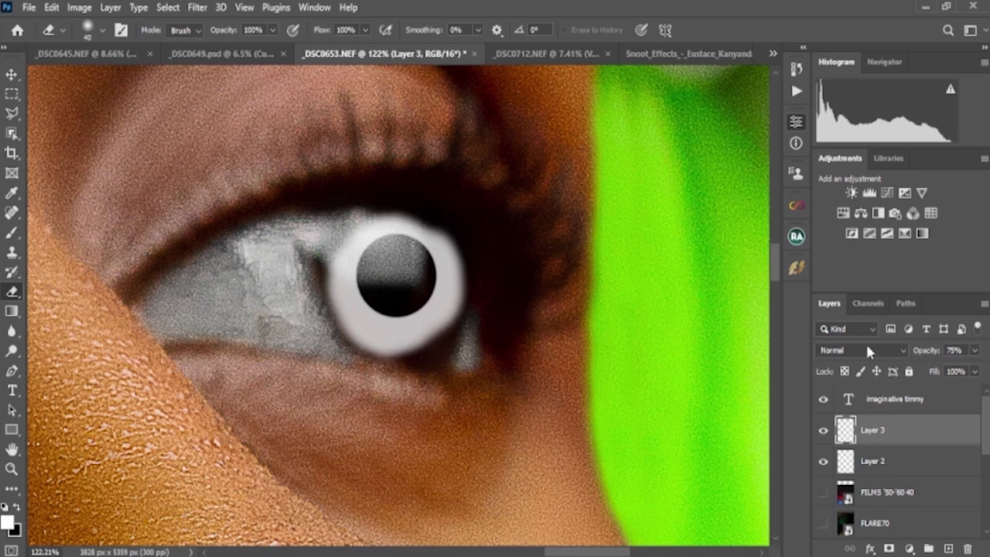
Set Layer 3's blend mode to Overlay and its opacity to 100%, then deselect the layer and check the whole portrait.
{"action": "key", "text": "Down"}
{"action": "key", "text": "Down"}
{"action": "key", "text": "Down"}
{"action": "key", "text": "Down"}
{"action": "key", "text": "Down"}
{"action": "key", "text": "Down"}
{"action": "key", "text": "Down"}
{"action": "key", "text": "Down"}
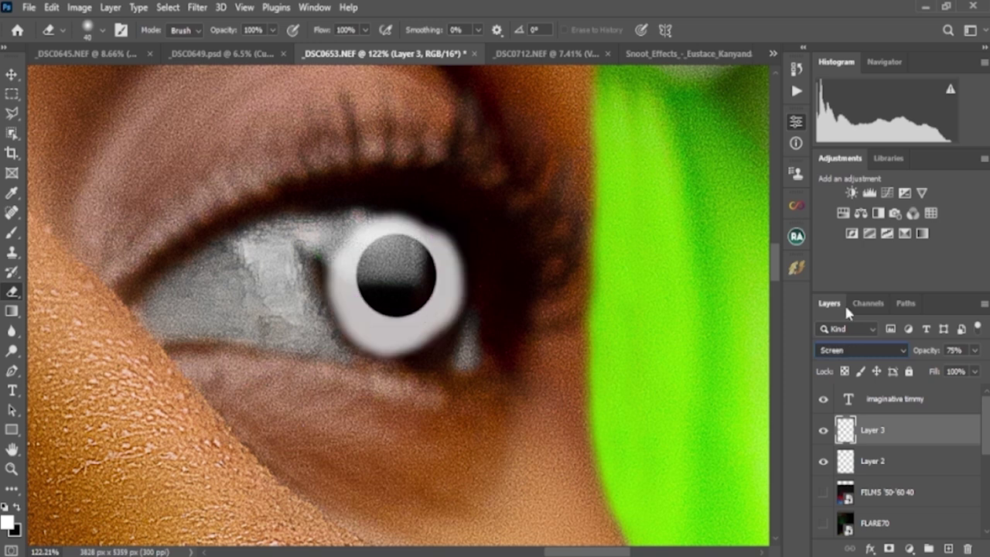
{"action": "key", "text": "Up"}
{"action": "key", "text": "Down"}
{"action": "key", "text": "Down"}
{"action": "key", "text": "Down"}
{"action": "key", "text": "Down"}
{"action": "key", "text": "Down"}
{"action": "key", "text": "Down"}
{"action": "key", "text": "Down"}
{"action": "key", "text": "Down"}
{"action": "key", "text": "Down"}
{"action": "key", "text": "Down"}
{"action": "key", "text": "Down"}
{"action": "key", "text": "Down"}
{"action": "key", "text": "Up"}
{"action": "key", "text": "Up"}
{"action": "key", "text": "Up"}
{"action": "key", "text": "Up"}
{"action": "key", "text": "Up"}
{"action": "key", "text": "Up"}
{"action": "key", "text": "Up"}
{"action": "key", "text": "Down"}
{"action": "key", "text": "Up"}
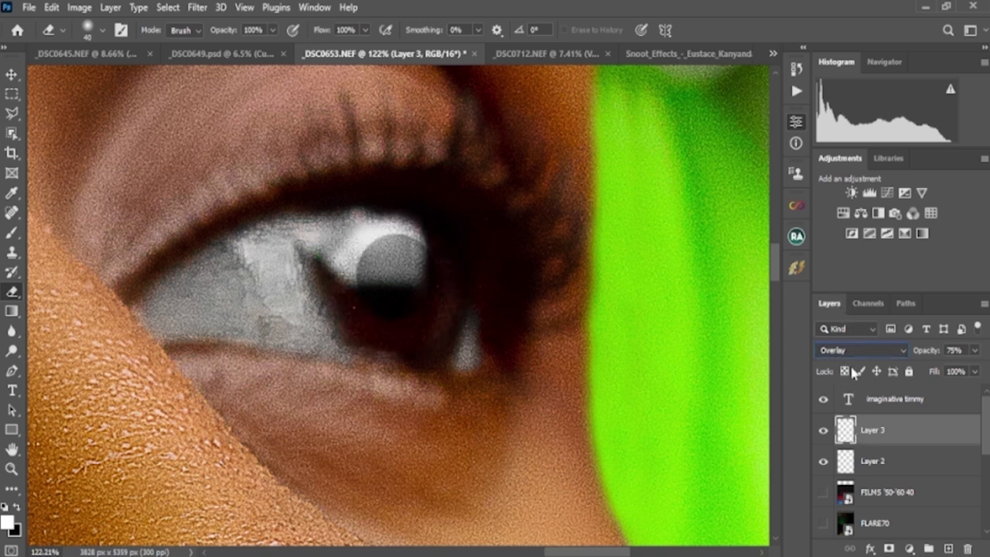
{"action": "left_click_drag", "start_coordinate": [926, 353], "coordinate": [984, 358]}
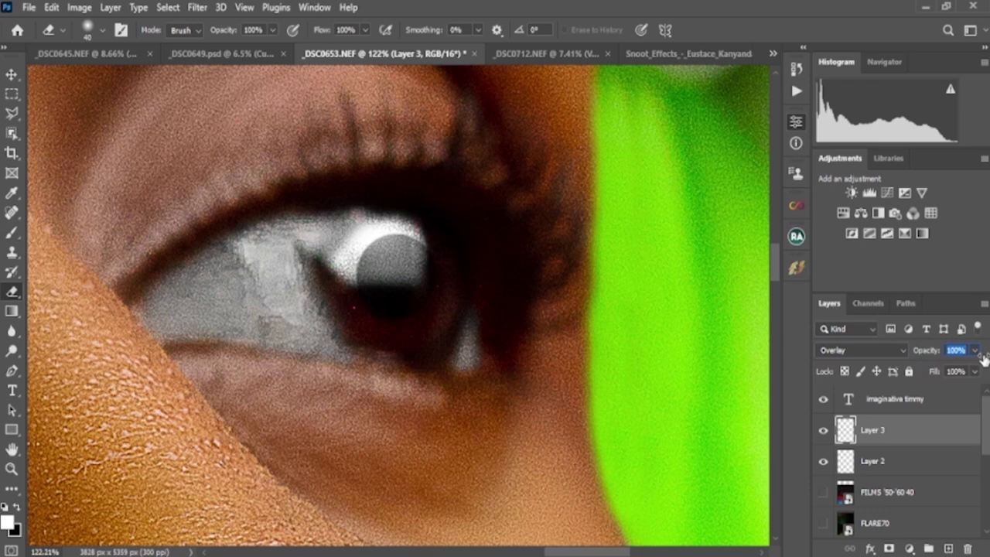
{"action": "left_click", "coordinate": [12, 75]}
{"action": "scroll", "coordinate": [563, 278], "scroll_direction": "down", "scroll_amount": 4}
{"action": "scroll", "coordinate": [547, 273], "scroll_direction": "down", "scroll_amount": 6}
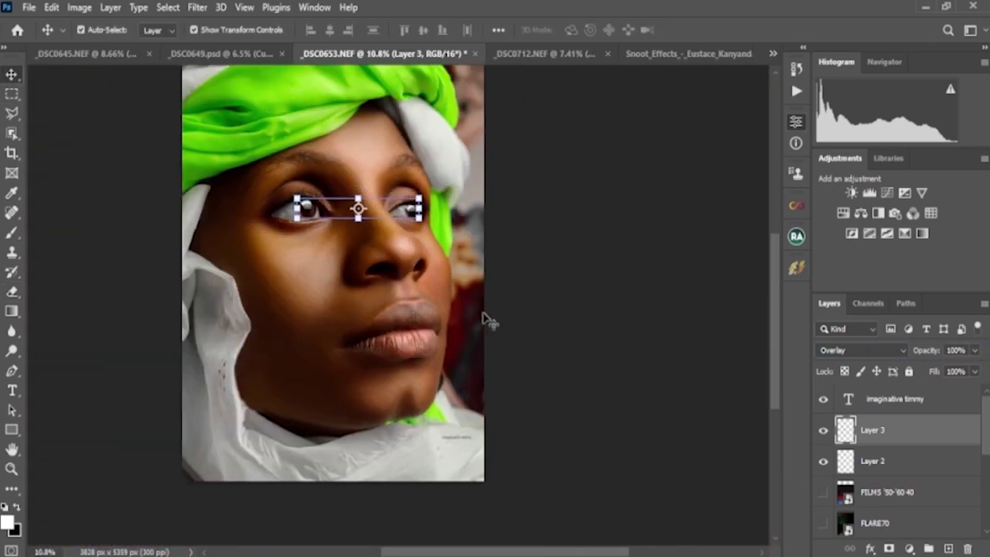
{"action": "left_click", "coordinate": [565, 298]}
{"action": "scroll", "coordinate": [350, 271], "scroll_direction": "down", "scroll_amount": 2}
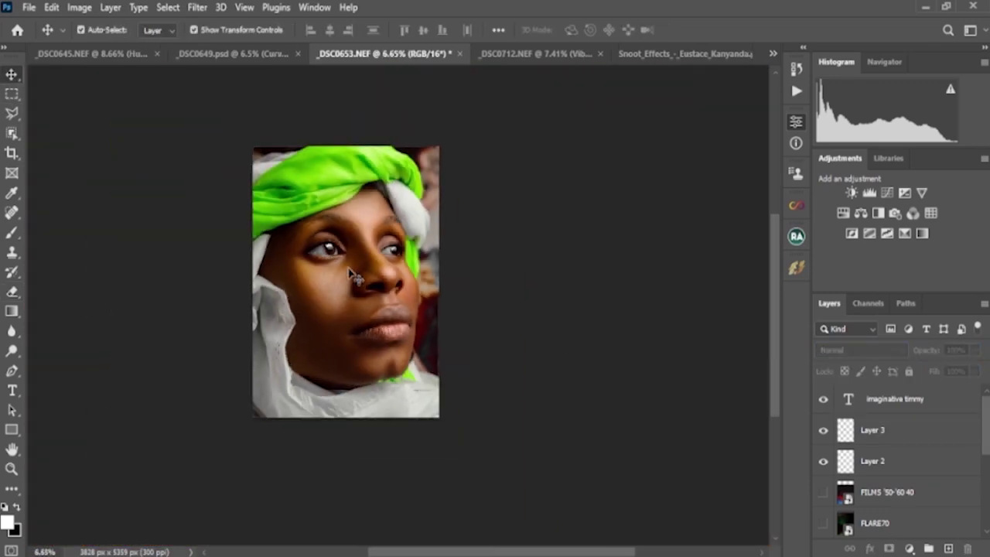
Add a Curves adjustment layer above Layer 3, brighten it extremely, and invert its mask to black.
{"action": "scroll", "coordinate": [352, 274], "scroll_direction": "up", "scroll_amount": 6}
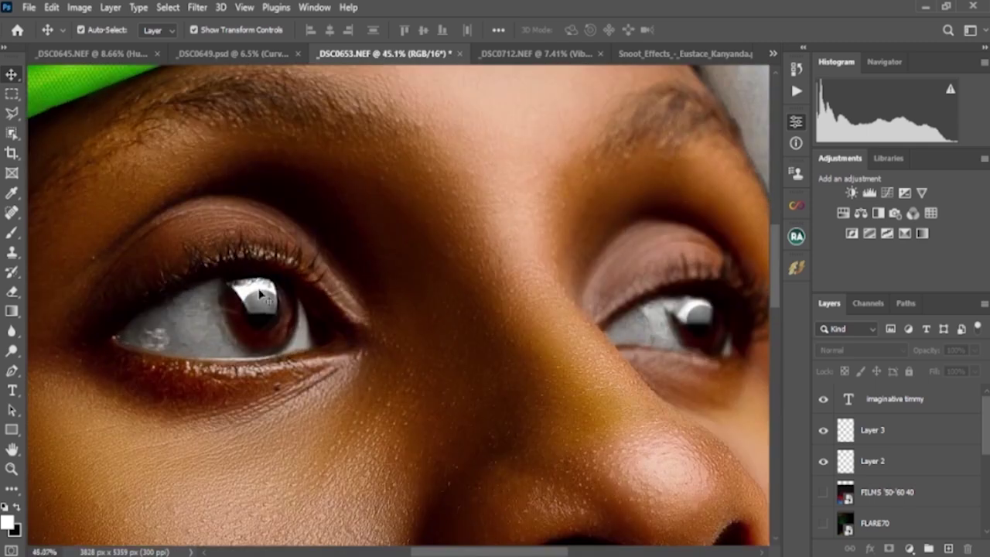
{"action": "scroll", "coordinate": [261, 294], "scroll_direction": "up", "scroll_amount": 2}
{"action": "left_click", "coordinate": [925, 433]}
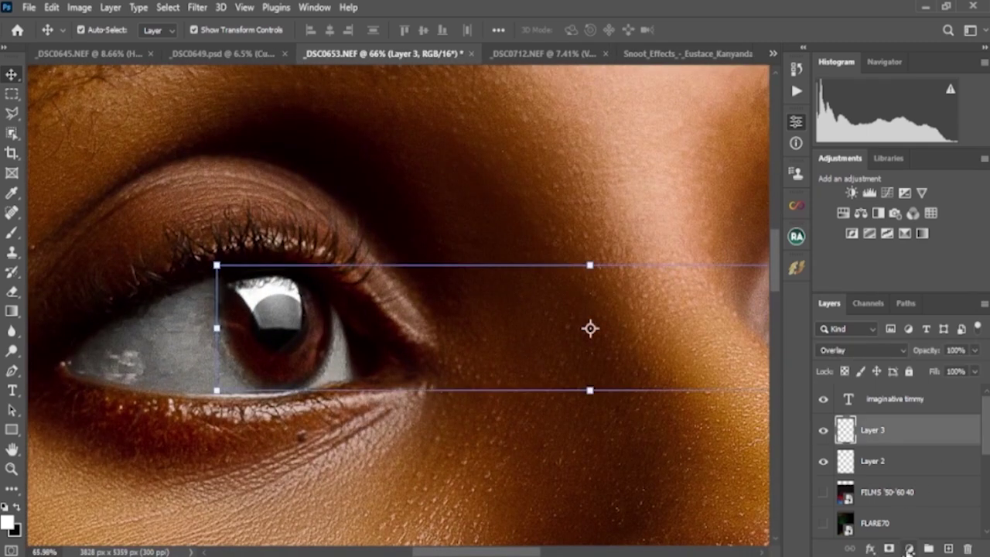
{"action": "key", "text": "ctrl+m"}
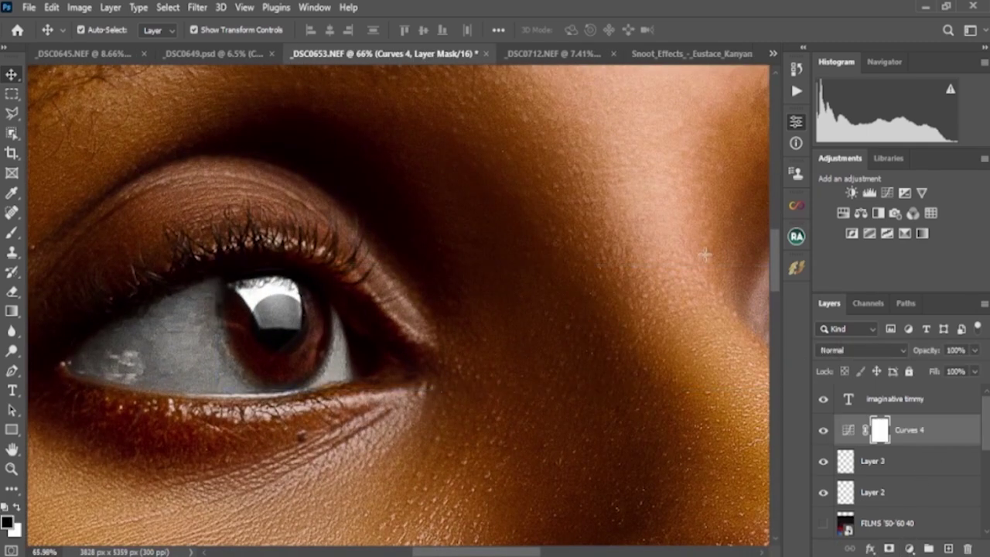
{"action": "left_click_drag", "start_coordinate": [680, 222], "coordinate": [665, 207]}
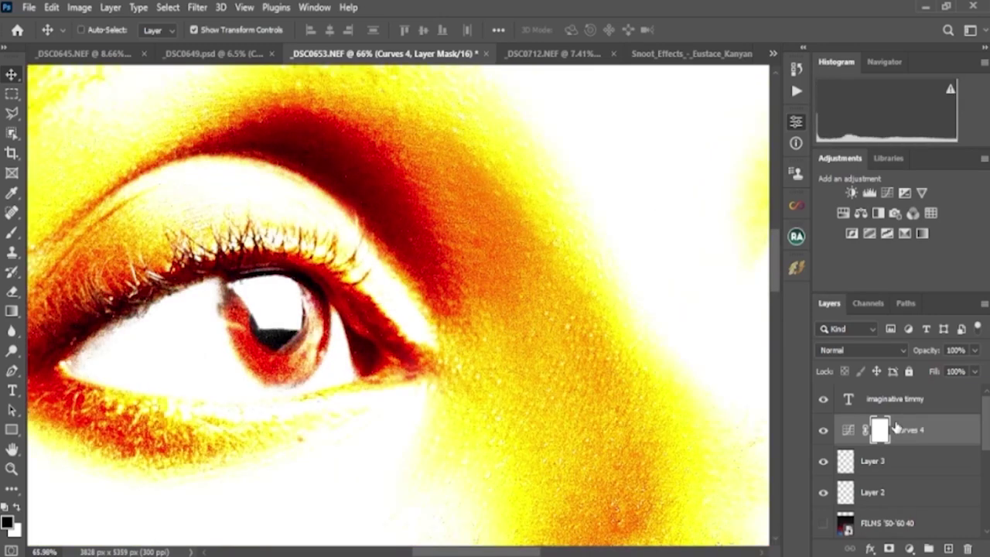
{"action": "key", "text": "ctrl+i"}
Choose the Brush with white as the foreground colour and reduce it to 60 px for painting on the Curves mask.
{"action": "left_click", "coordinate": [11, 232]}
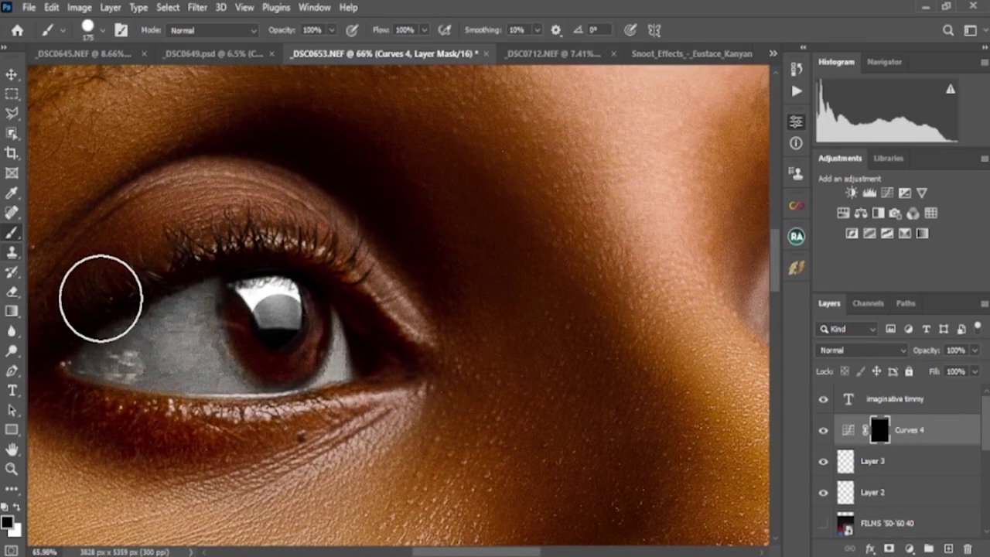
{"action": "key", "text": "x"}
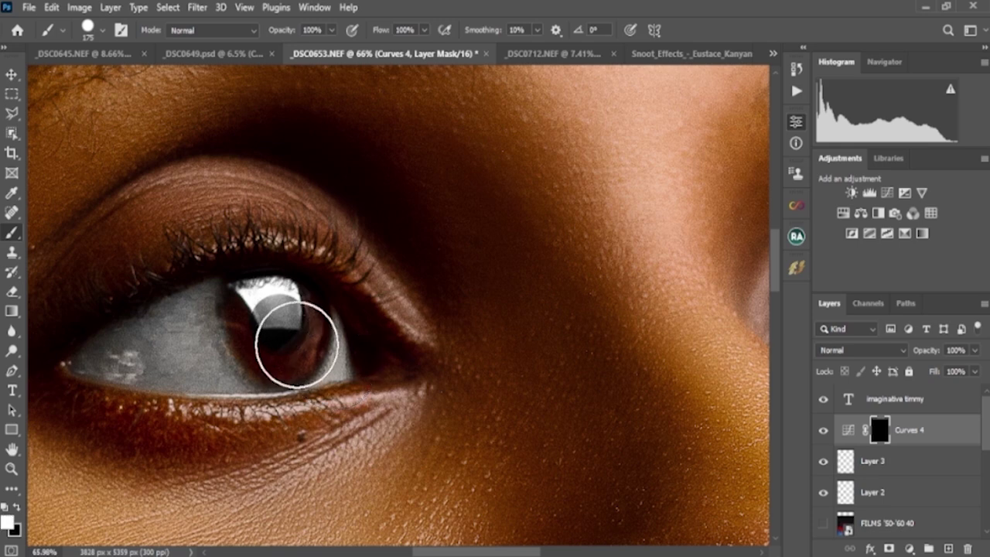
{"action": "key", "text": "bracketleft"}
{"action": "key", "text": "bracketleft"}
{"action": "key", "text": "bracketleft"}
{"action": "key", "text": "bracketleft"}
{"action": "key", "text": "bracketleft"}
{"action": "key", "text": "bracketleft"}
{"action": "key", "text": "bracketleft"}
{"action": "key", "text": "bracketleft"}
{"action": "key", "text": "bracketleft"}
{"action": "key", "text": "bracketleft"}
{"action": "key", "text": "bracketleft"}
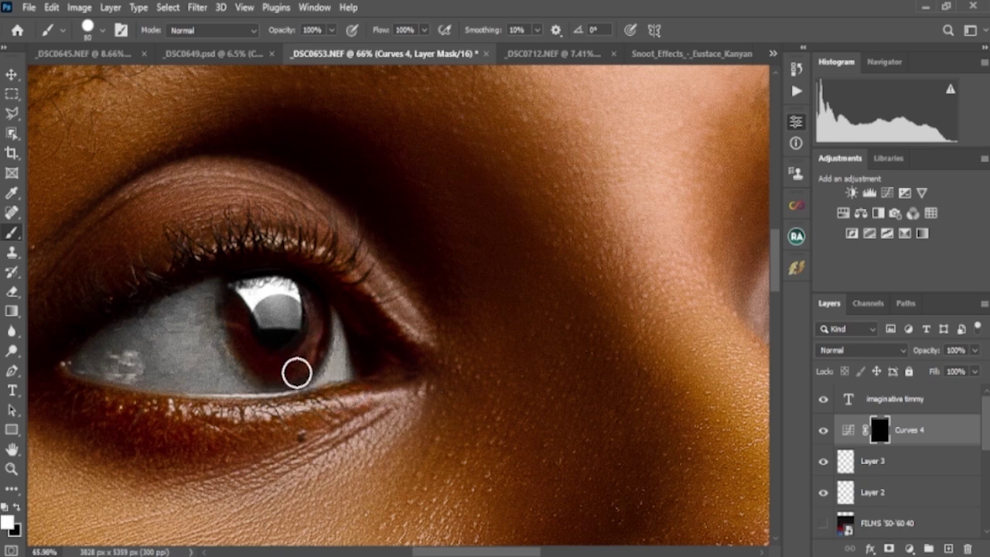
{"action": "scroll", "coordinate": [297, 374], "scroll_direction": "up", "scroll_amount": 3}
{"action": "left_click", "coordinate": [268, 364]}
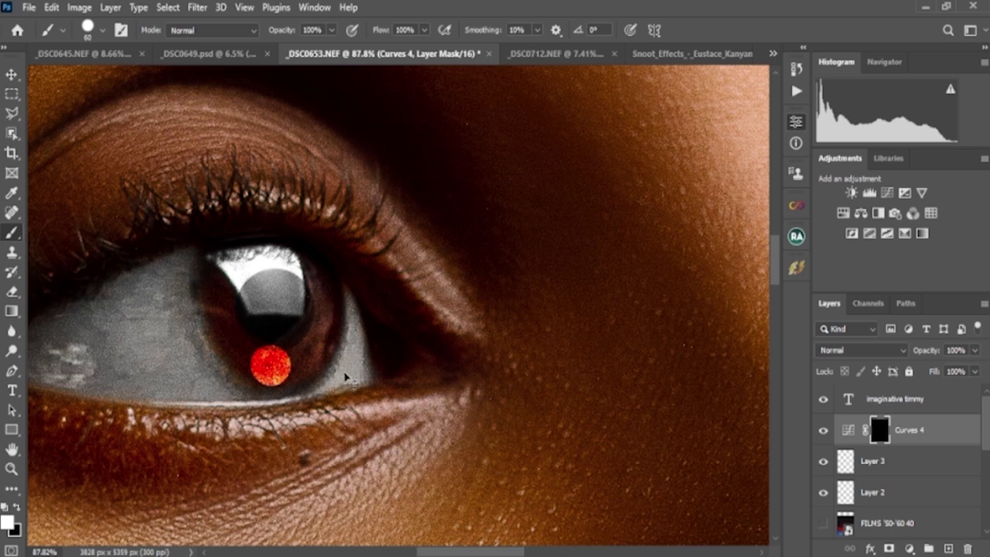
{"action": "key", "text": "ctrl+z"}
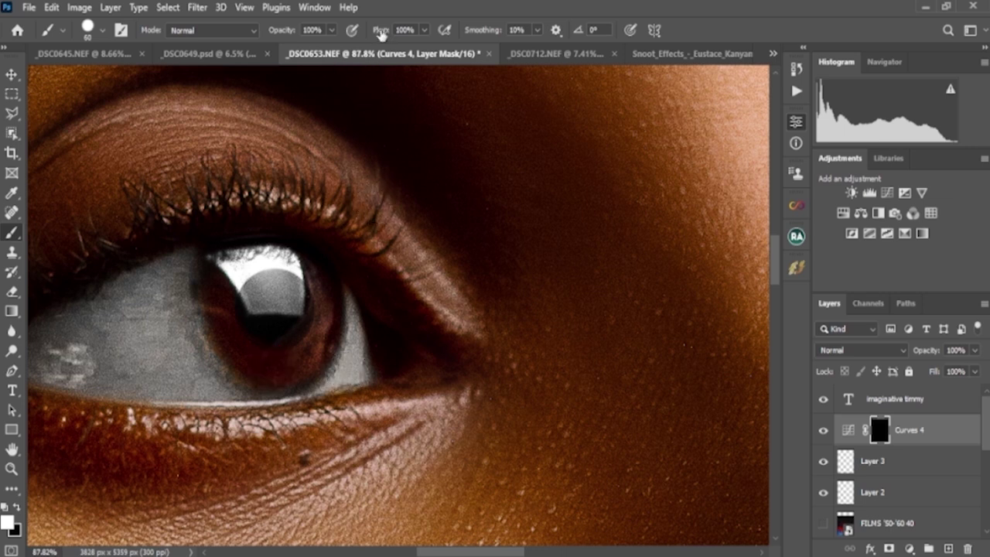
Lower the brush flow to 10% and paint the lower part of the near iris on the Curves mask with a 50 px white brush.
{"action": "left_click_drag", "start_coordinate": [381, 30], "coordinate": [315, 56]}
{"action": "scroll", "coordinate": [289, 356], "scroll_direction": "up", "scroll_amount": 2}
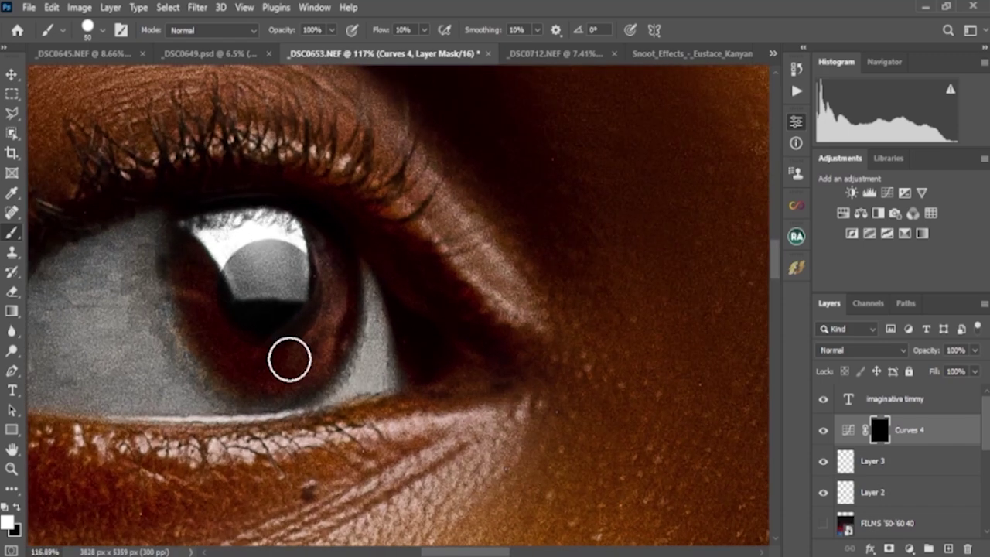
{"action": "mouse_move", "coordinate": [289, 359]}
{"action": "left_mouse_down"}
{"action": "mouse_move", "coordinate": [269, 377]}
{"action": "mouse_move", "coordinate": [305, 356]}
{"action": "mouse_move", "coordinate": [247, 356]}
{"action": "mouse_move", "coordinate": [280, 380]}
{"action": "mouse_move", "coordinate": [256, 367]}
{"action": "mouse_move", "coordinate": [303, 377]}
{"action": "mouse_move", "coordinate": [286, 380]}
{"action": "mouse_move", "coordinate": [250, 359]}
{"action": "mouse_move", "coordinate": [231, 366]}
{"action": "mouse_move", "coordinate": [290, 374]}
{"action": "mouse_move", "coordinate": [318, 358]}
{"action": "left_mouse_up"}
{"action": "scroll", "coordinate": [274, 311], "scroll_direction": "down", "scroll_amount": 8}
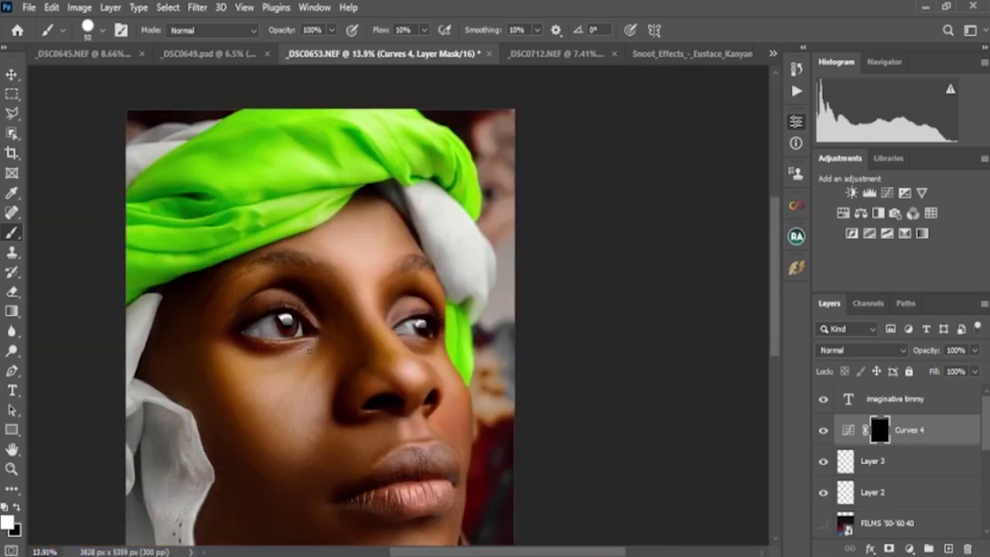
Brighten the lower part of the far iris by painting white on the Curves mask at 10% flow.
{"action": "scroll", "coordinate": [422, 340], "scroll_direction": "up", "scroll_amount": 8}
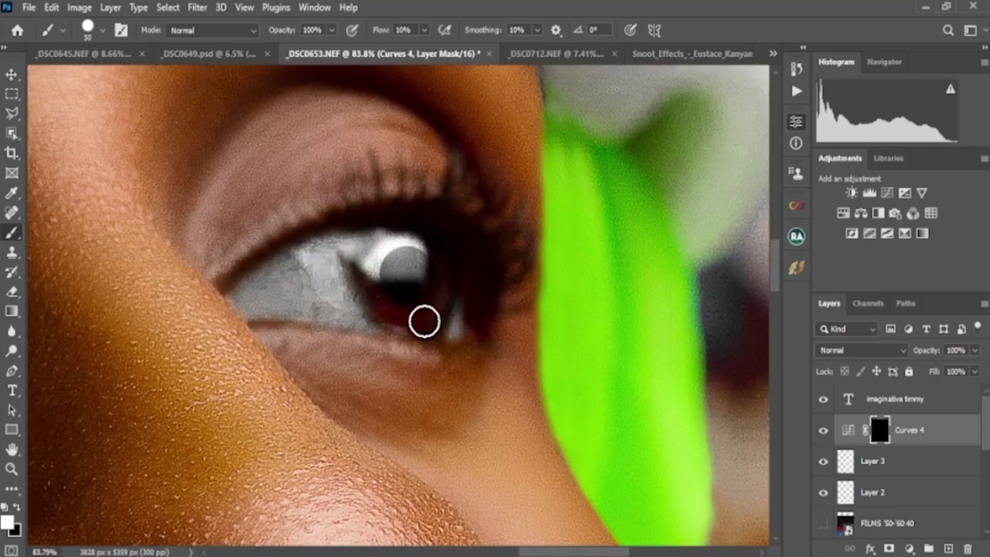
{"action": "mouse_move", "coordinate": [398, 328]}
{"action": "left_mouse_down"}
{"action": "mouse_move", "coordinate": [423, 323]}
{"action": "mouse_move", "coordinate": [396, 320]}
{"action": "mouse_move", "coordinate": [430, 306]}
{"action": "mouse_move", "coordinate": [400, 332]}
{"action": "left_mouse_up"}
{"action": "scroll", "coordinate": [399, 332], "scroll_direction": "down", "scroll_amount": 8}
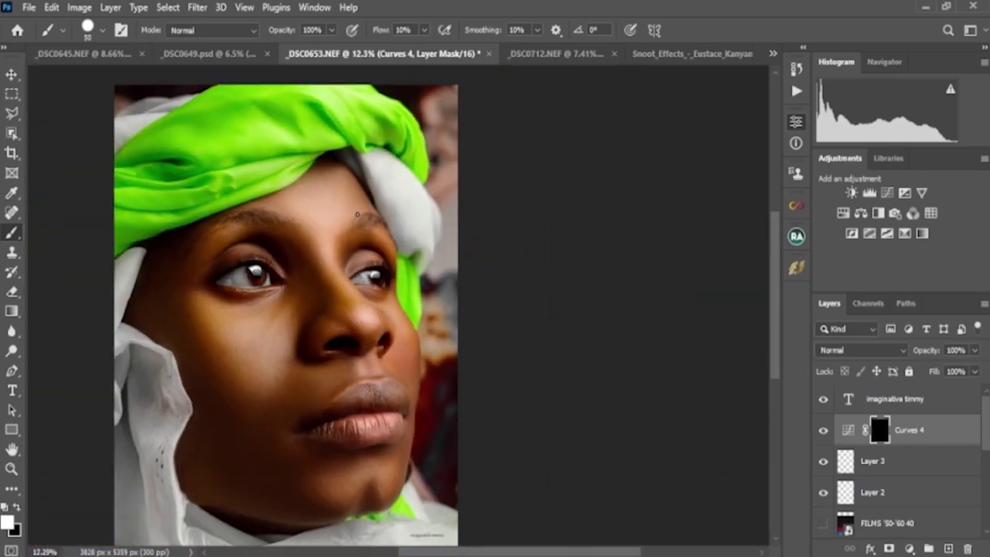
Clone away the bright pinched creases in the turban's lower folds on Layer 1 with a soft 70 px Clone Stamp.
{"action": "scroll", "coordinate": [268, 146], "scroll_direction": "up", "scroll_amount": 6}
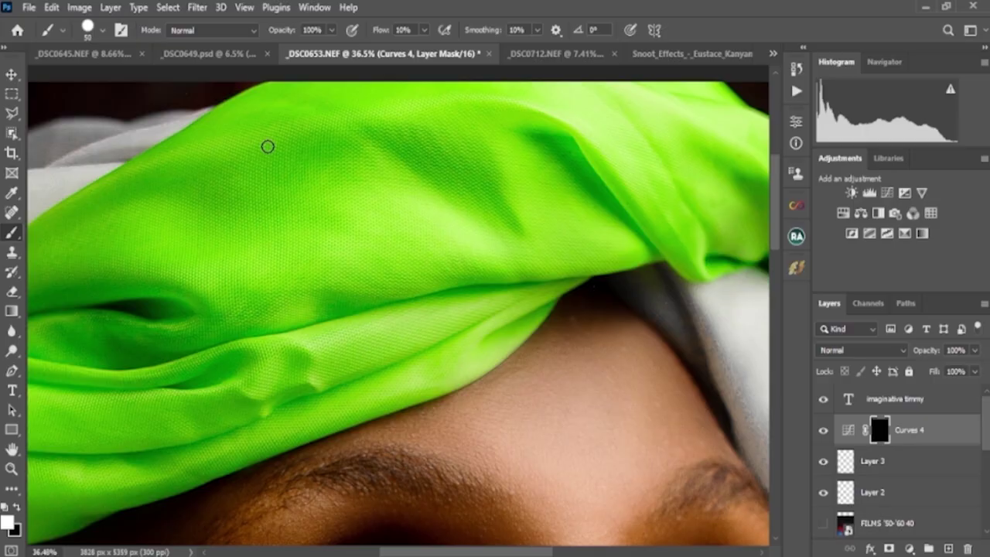
{"action": "scroll", "coordinate": [327, 210], "scroll_direction": "down", "scroll_amount": 5}
{"action": "scroll", "coordinate": [327, 255], "scroll_direction": "up", "scroll_amount": 7}
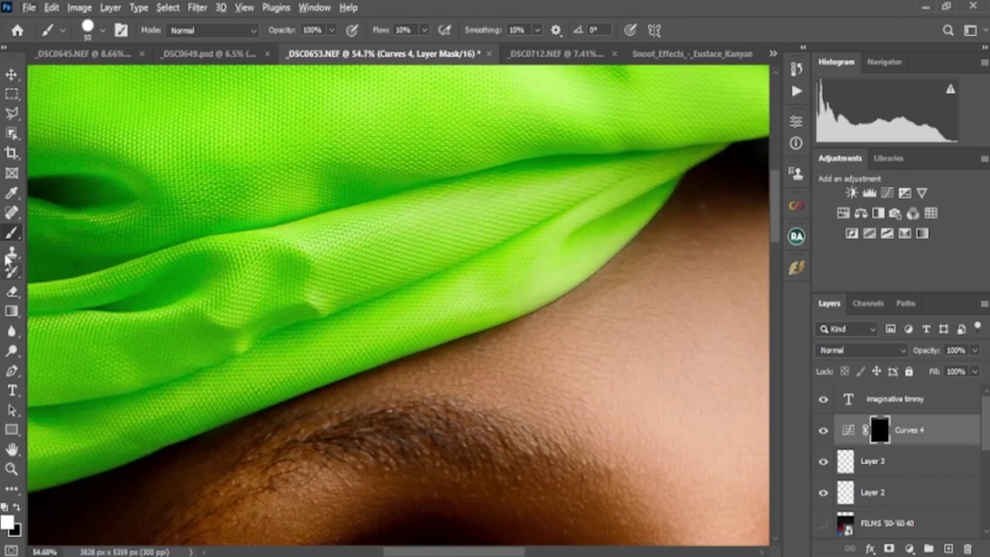
{"action": "left_click", "coordinate": [10, 254]}
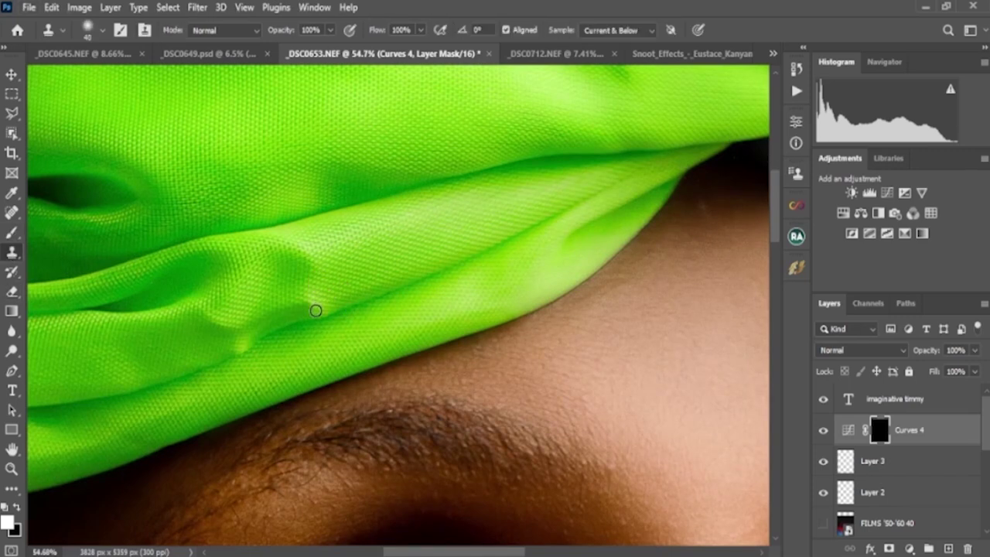
{"action": "key", "text": "]"}
{"action": "left_click", "coordinate": [890, 464]}
{"action": "scroll", "coordinate": [890, 472], "scroll_direction": "down", "scroll_amount": 5}
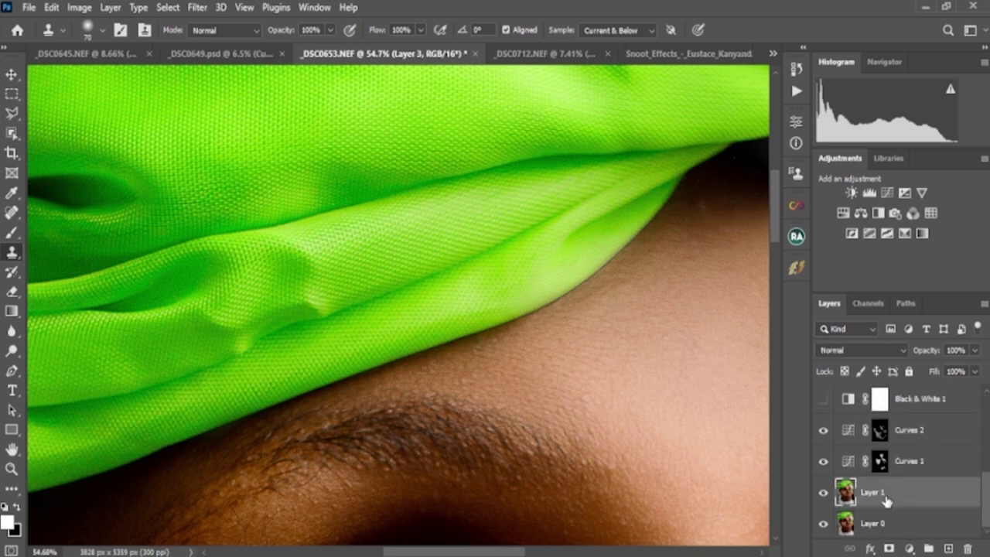
{"action": "left_click", "coordinate": [888, 499]}
{"action": "left_click", "coordinate": [308, 300], "text": "alt"}
{"action": "left_click", "coordinate": [209, 342]}
{"action": "left_click", "coordinate": [244, 343]}
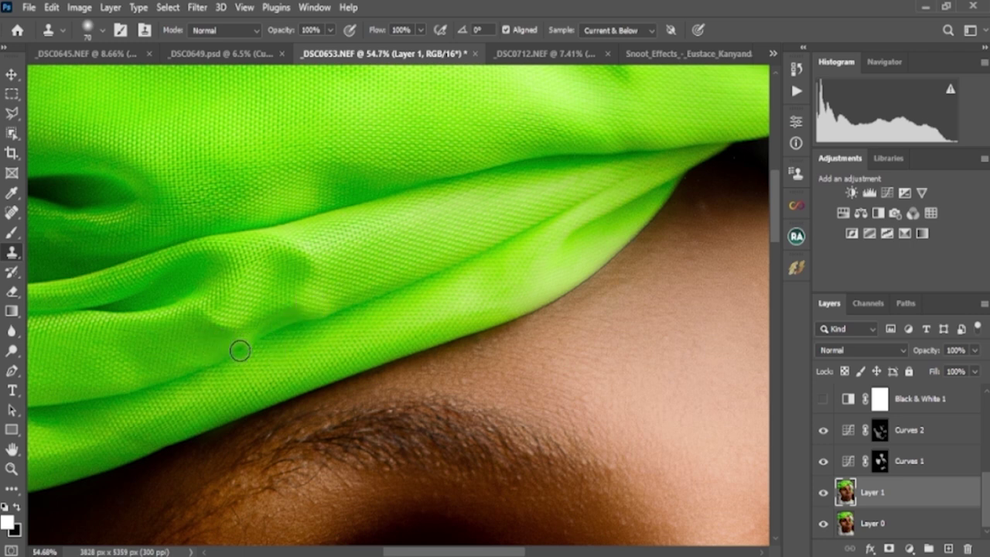
{"action": "left_click", "coordinate": [240, 351]}
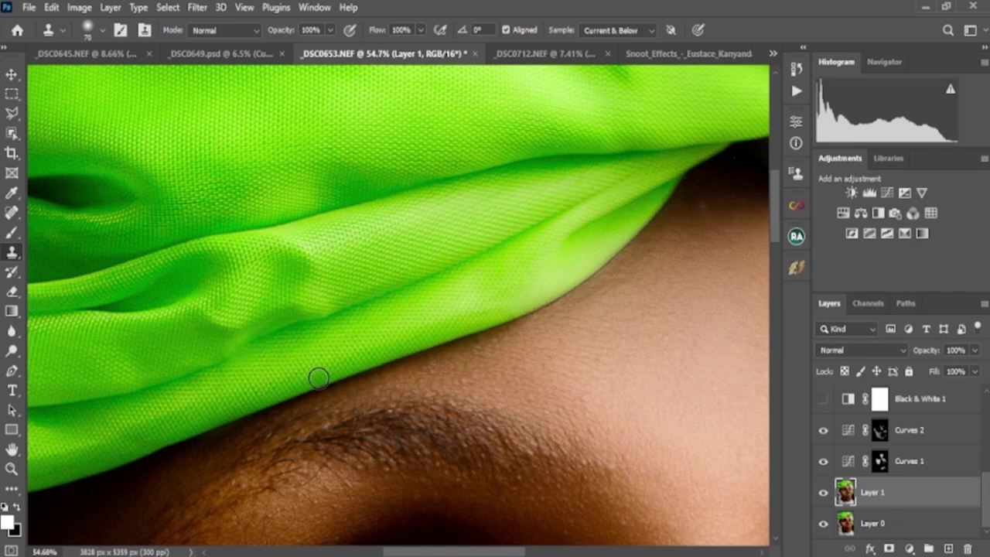
{"action": "scroll", "coordinate": [306, 363], "scroll_direction": "down", "scroll_amount": 10}
{"action": "scroll", "coordinate": [364, 342], "scroll_direction": "up", "scroll_amount": 2}
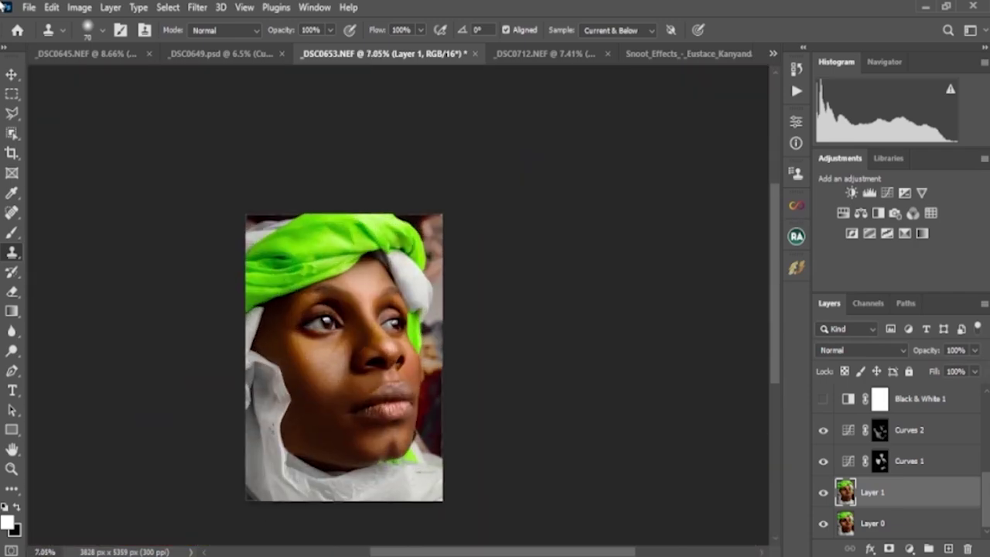
Check the cleaned turban in the whole portrait, and choose the Rectangle tool for drawing a shape.
{"action": "key", "text": "v"}
{"action": "scroll", "coordinate": [406, 286], "scroll_direction": "up", "scroll_amount": 1}
{"action": "scroll", "coordinate": [406, 287], "scroll_direction": "down", "scroll_amount": 1}
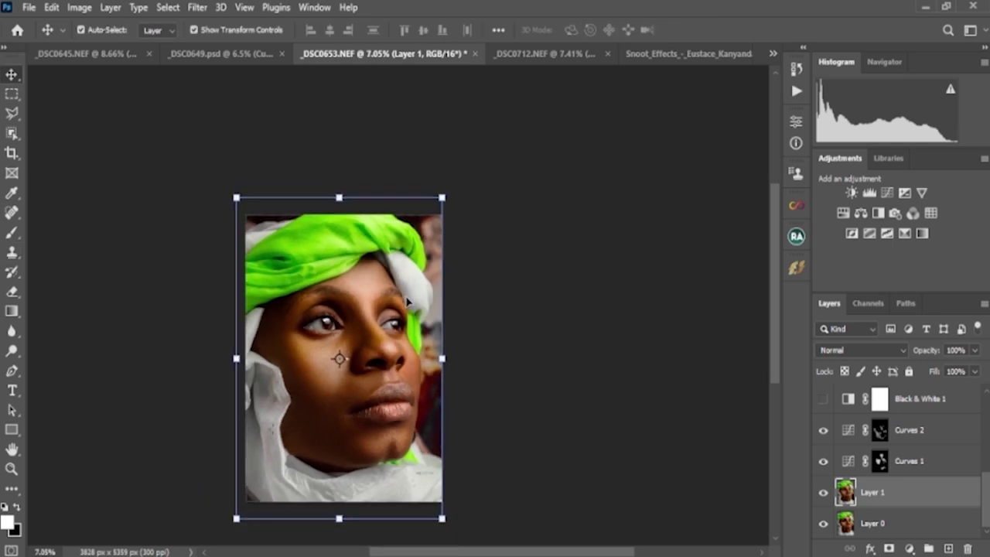
{"action": "scroll", "coordinate": [348, 360], "scroll_direction": "up", "scroll_amount": 3}
{"action": "scroll", "coordinate": [405, 276], "scroll_direction": "down", "scroll_amount": 2}
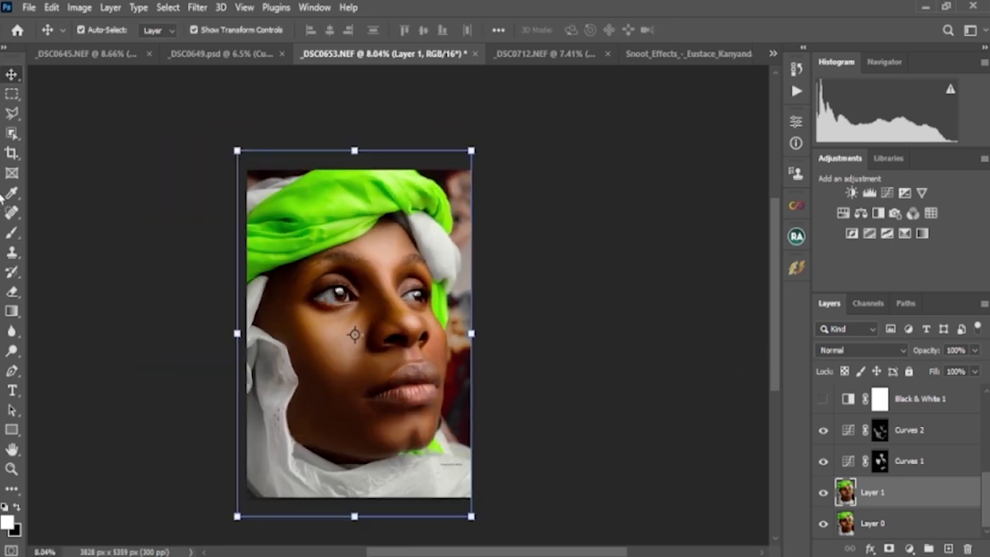
{"action": "left_click", "coordinate": [11, 429]}
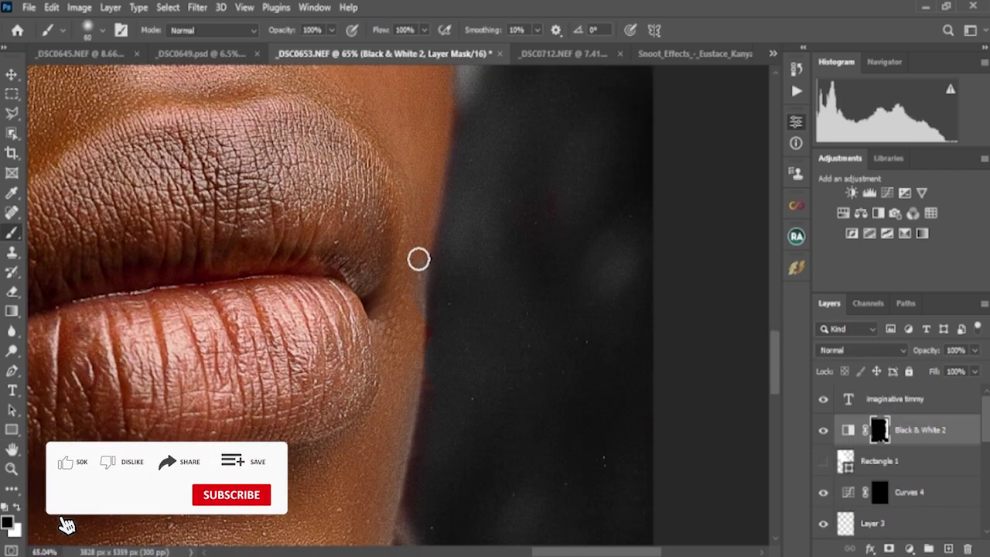
Paint white on the Black & White 2 mask with a 60 px brush to remove the red fringe along the face's edge beside the lips and chin.
{"action": "key", "text": "x"}
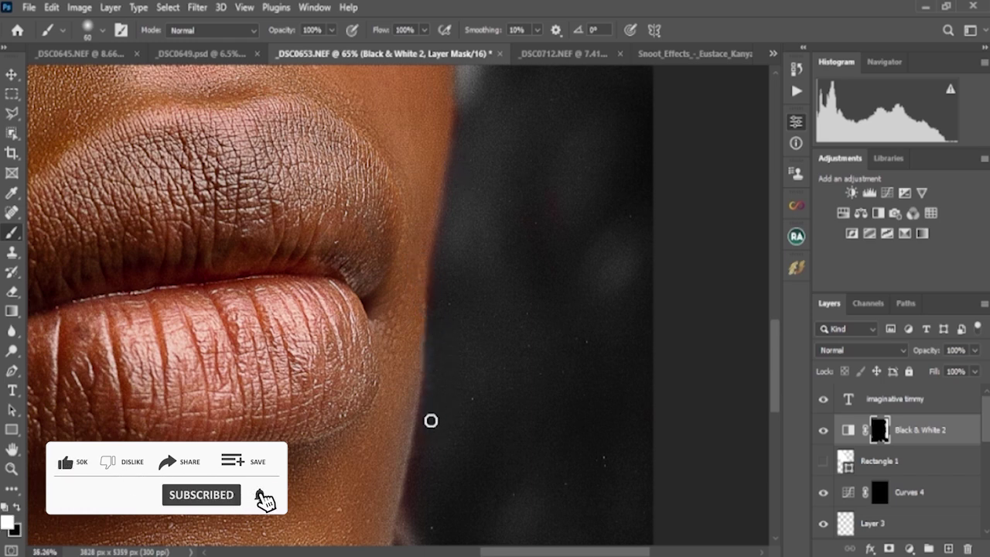
{"action": "scroll", "coordinate": [431, 420], "scroll_direction": "down", "scroll_amount": 3}
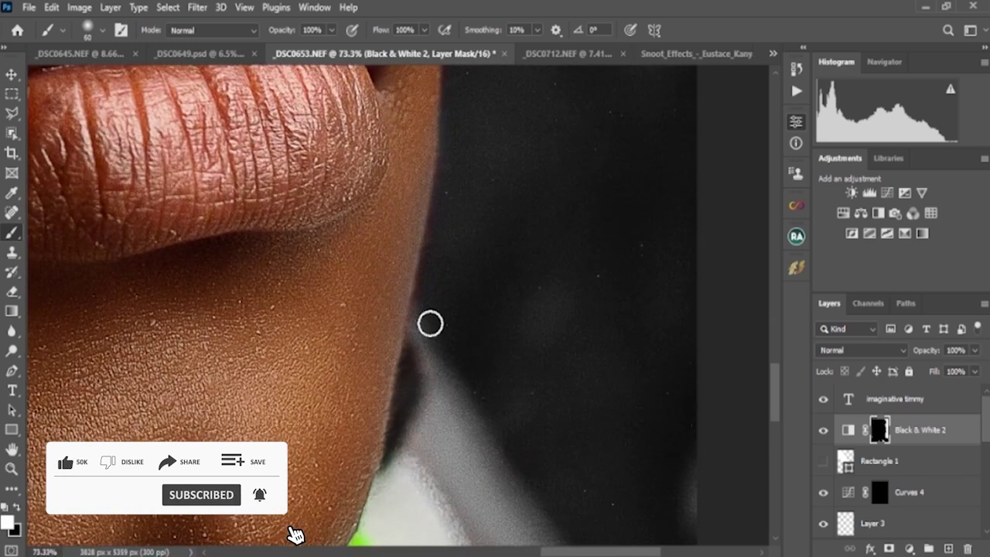
{"action": "scroll", "coordinate": [436, 223], "scroll_direction": "down", "scroll_amount": 5}
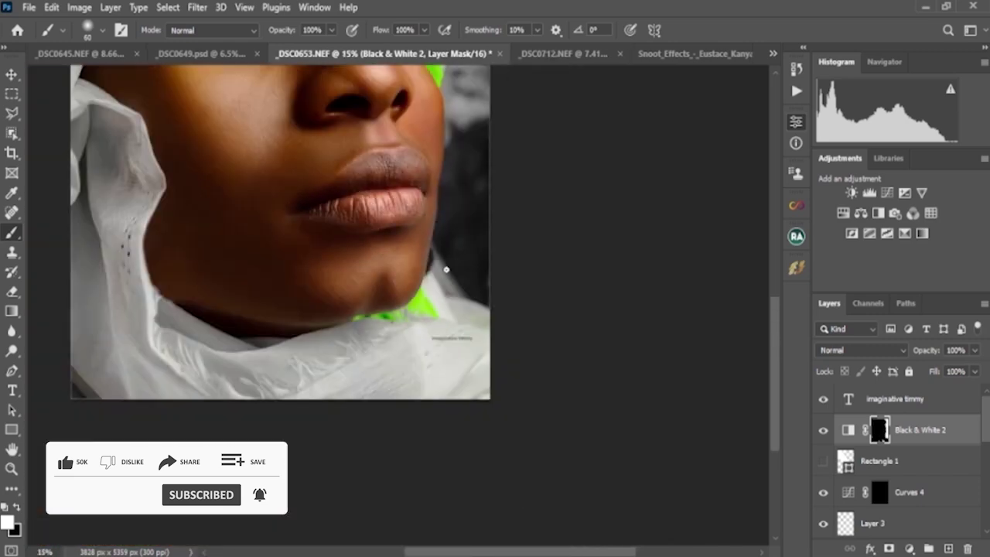
{"action": "scroll", "coordinate": [446, 269], "scroll_direction": "up", "scroll_amount": 3}
{"action": "scroll", "coordinate": [413, 354], "scroll_direction": "down", "scroll_amount": 6}
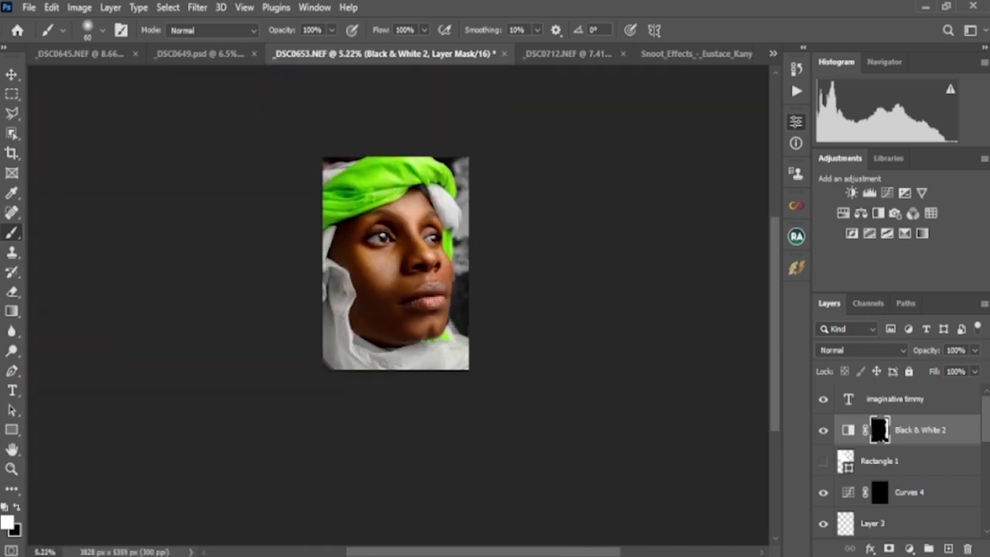
{"action": "scroll", "coordinate": [456, 224], "scroll_direction": "up", "scroll_amount": 3}
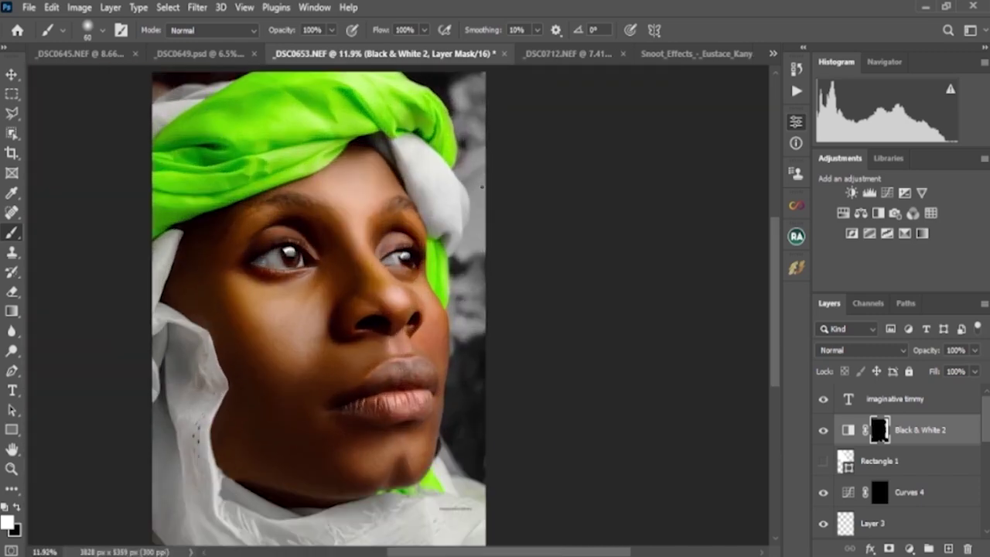
{"action": "scroll", "coordinate": [387, 271], "scroll_direction": "down", "scroll_amount": 4}
{"action": "scroll", "coordinate": [429, 263], "scroll_direction": "up", "scroll_amount": 2}
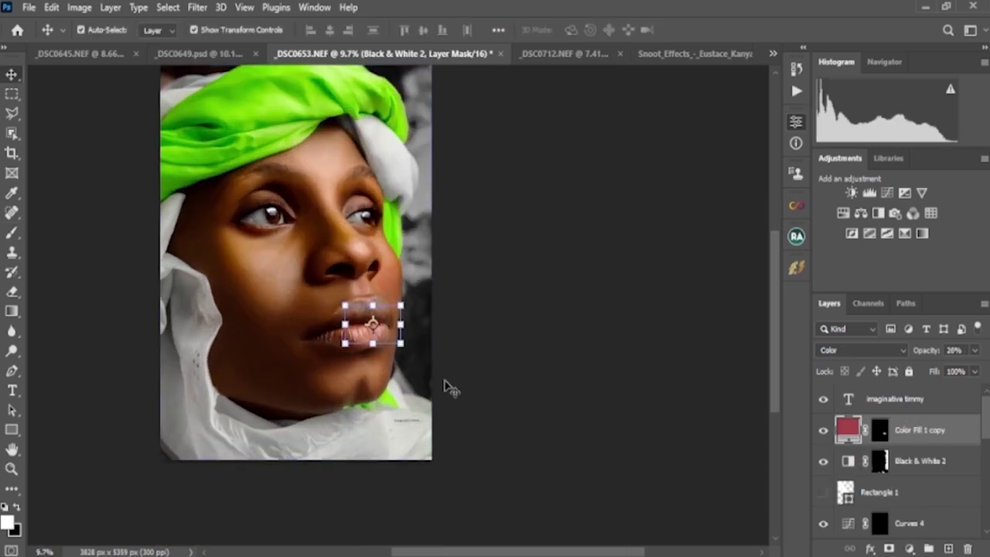
Replace the mask of the Color Fill 1 copy layer with a new black mask and choose the Brush.
{"action": "scroll", "coordinate": [361, 334], "scroll_direction": "up", "scroll_amount": 2}
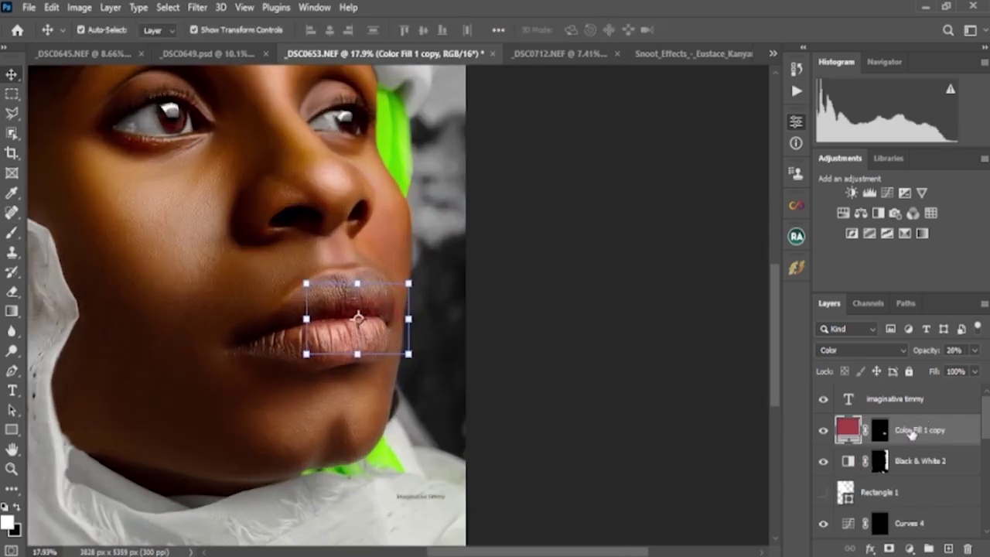
{"action": "left_click", "coordinate": [877, 434]}
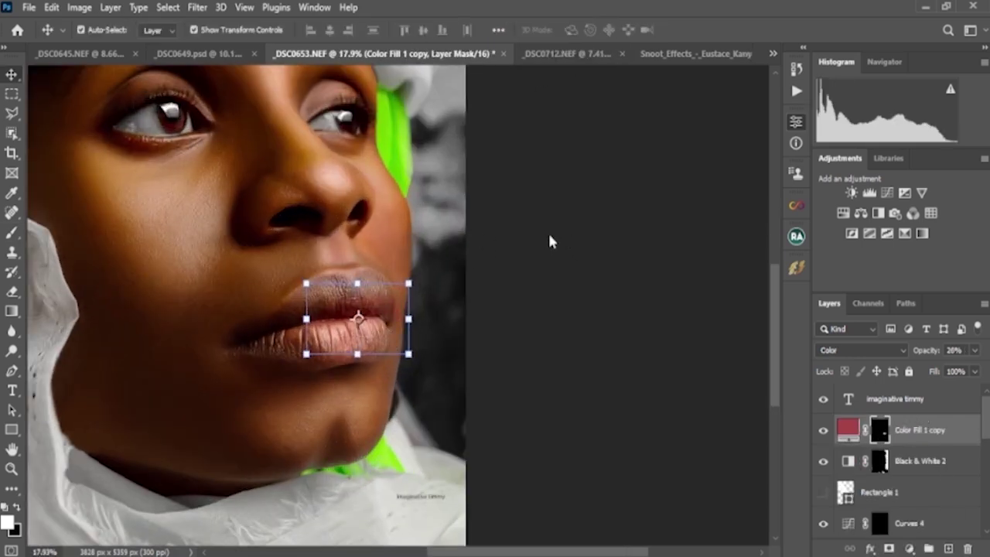
{"action": "left_click_drag", "start_coordinate": [882, 432], "coordinate": [967, 549]}
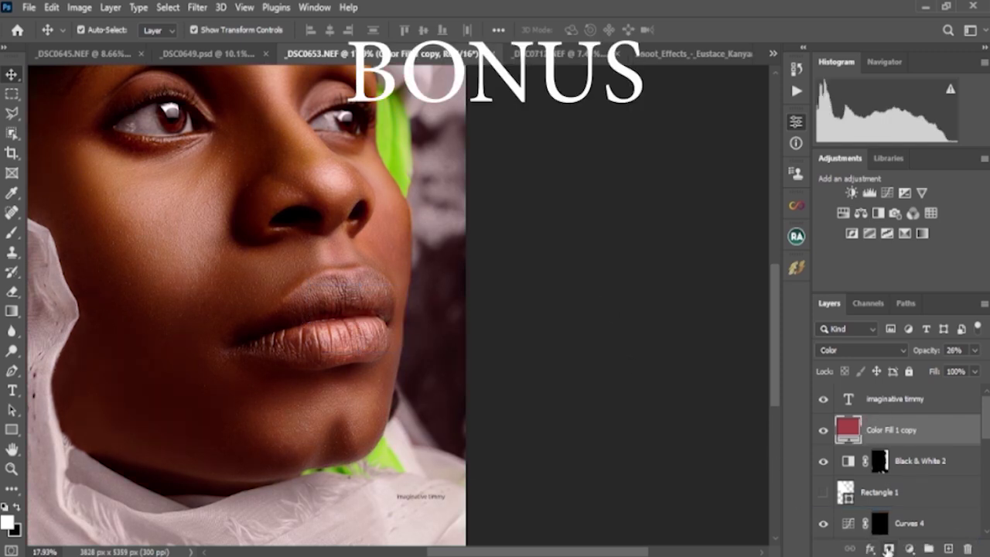
{"action": "left_click", "coordinate": [888, 548]}
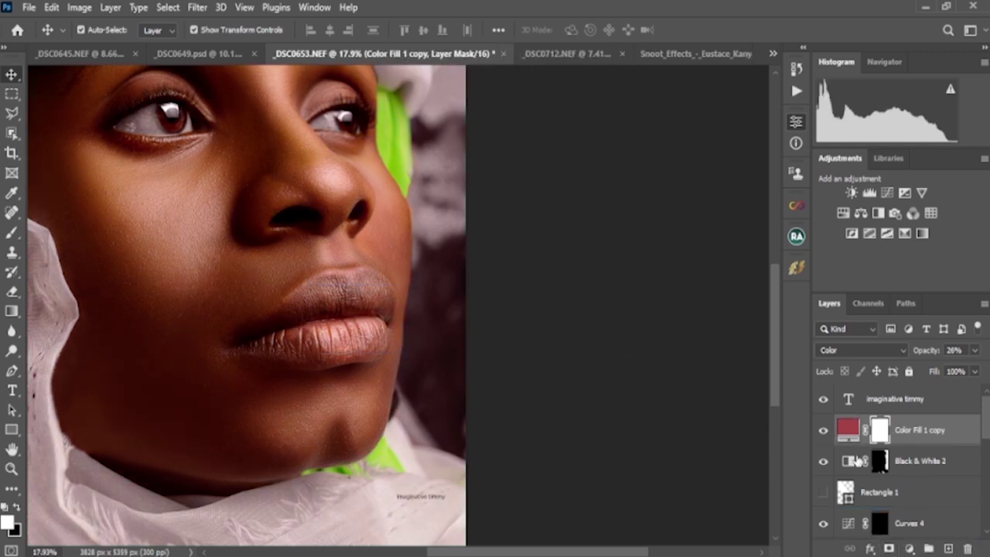
{"action": "key", "text": "ctrl+i"}
{"action": "key", "text": "b"}
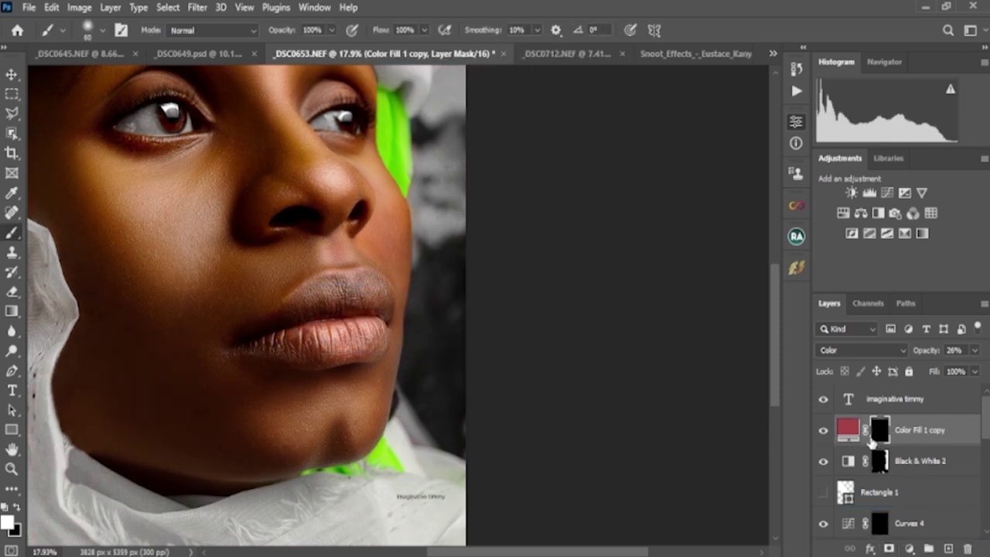
Paint white over the upper lip on the Color Fill 1 copy mask with a 175 px brush.
{"action": "key", "text": "bracketright"}
{"action": "key", "text": "bracketright"}
{"action": "key", "text": "bracketright"}
{"action": "key", "text": "bracketright"}
{"action": "key", "text": "bracketright"}
{"action": "key", "text": "bracketright"}
{"action": "key", "text": "bracketright"}
{"action": "mouse_move", "coordinate": [296, 317]}
{"action": "left_mouse_down"}
{"action": "mouse_move", "coordinate": [341, 282]}
{"action": "mouse_move", "coordinate": [372, 285]}
{"action": "left_mouse_up"}
{"action": "key", "text": "bracketright"}
{"action": "key", "text": "bracketleft"}
{"action": "key", "text": "bracketleft"}
{"action": "key", "text": "bracketright"}
{"action": "scroll", "coordinate": [385, 299], "scroll_direction": "down", "scroll_amount": 3}
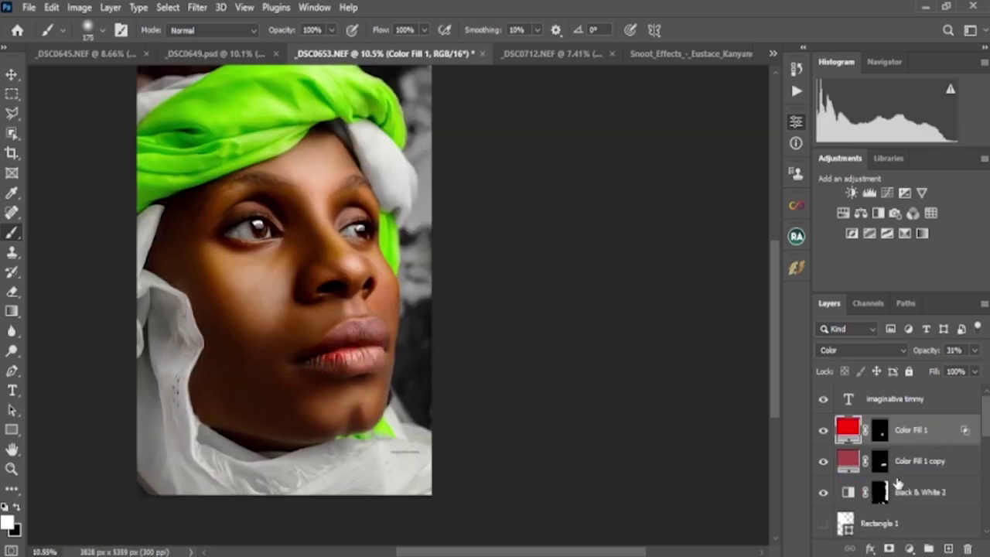
Replace the mask of the red Color Fill 1 layer with a new black mask.
{"action": "scroll", "coordinate": [928, 511], "scroll_direction": "down", "scroll_amount": 1}
{"action": "key", "text": "ctrl+i"}
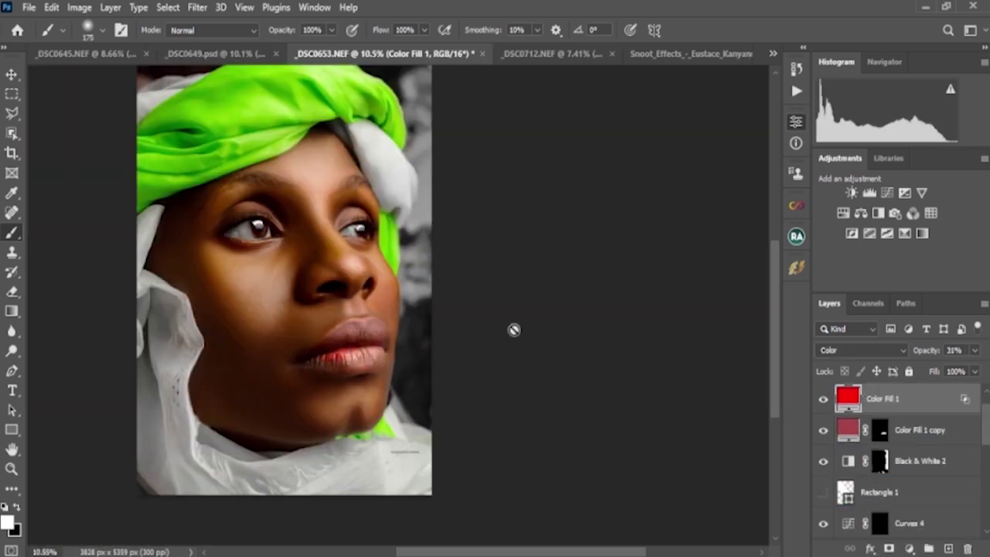
{"action": "left_click", "coordinate": [890, 549]}
{"action": "key", "text": "ctrl+i"}
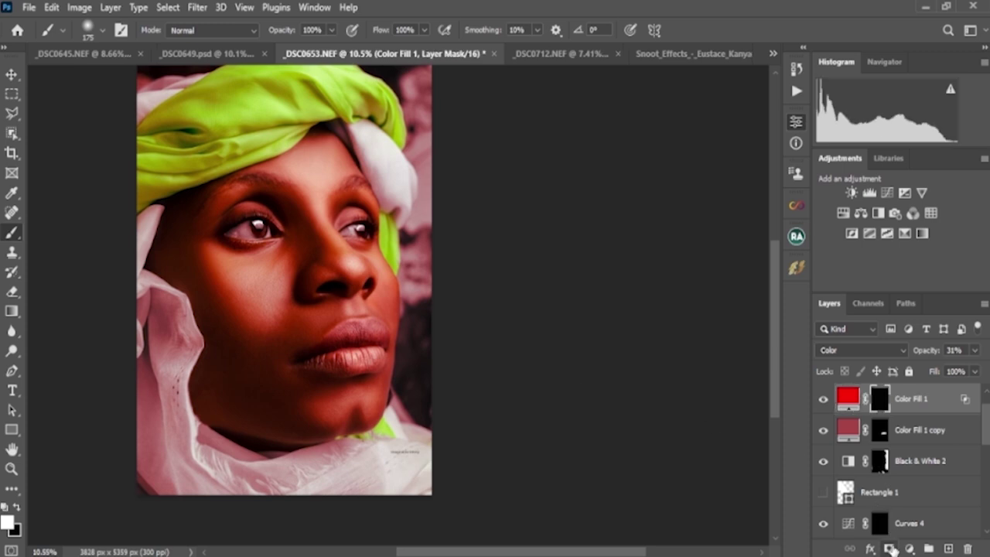
Tint the lower lip red by painting white along it on the Color Fill 1 mask with a soft brush.
{"action": "scroll", "coordinate": [318, 359], "scroll_direction": "up", "scroll_amount": 3}
{"action": "key", "text": "bracketright"}
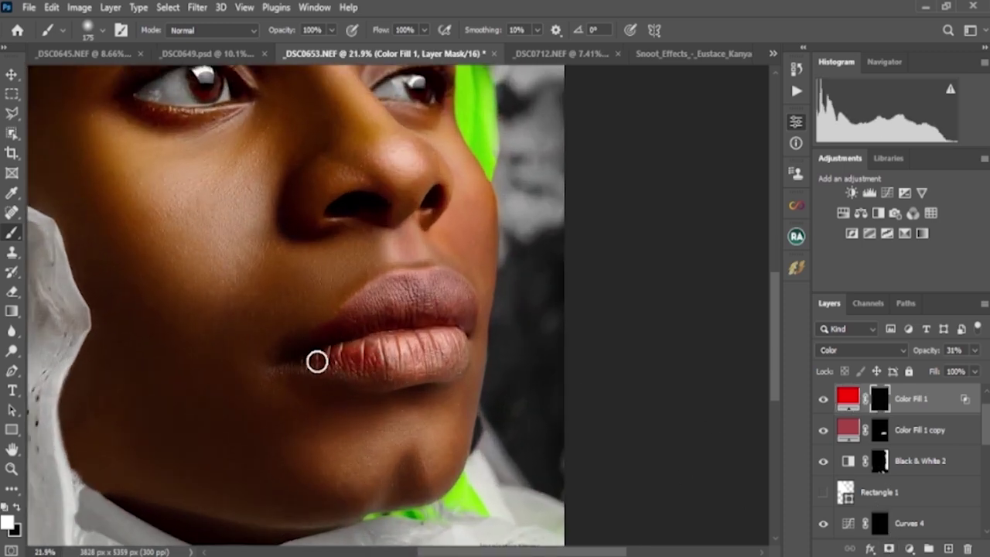
{"action": "mouse_move", "coordinate": [316, 360]}
{"action": "left_mouse_down"}
{"action": "mouse_move", "coordinate": [452, 338]}
{"action": "mouse_move", "coordinate": [444, 358]}
{"action": "mouse_move", "coordinate": [456, 340]}
{"action": "mouse_move", "coordinate": [435, 368]}
{"action": "mouse_move", "coordinate": [369, 370]}
{"action": "mouse_move", "coordinate": [443, 354]}
{"action": "left_mouse_up"}
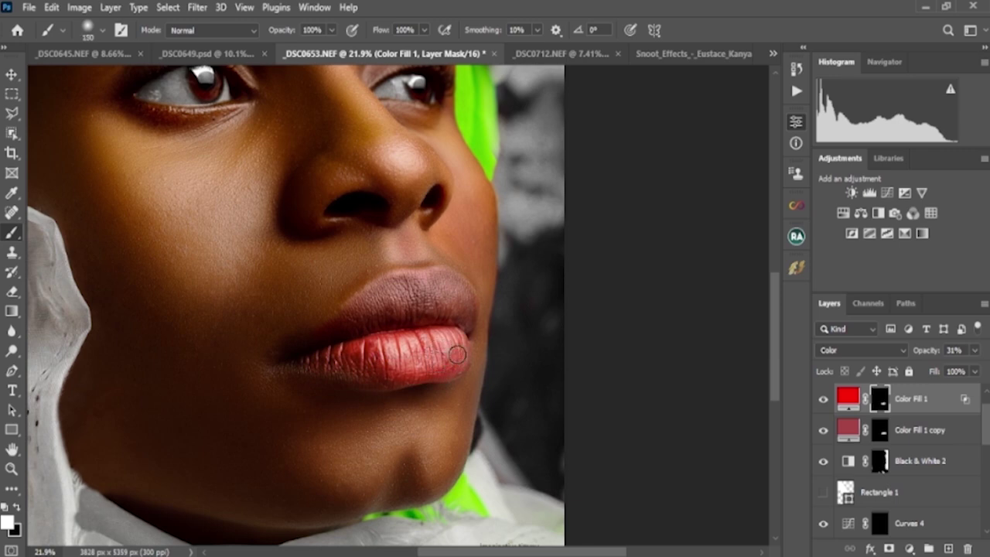
{"action": "scroll", "coordinate": [450, 335], "scroll_direction": "down", "scroll_amount": 6}
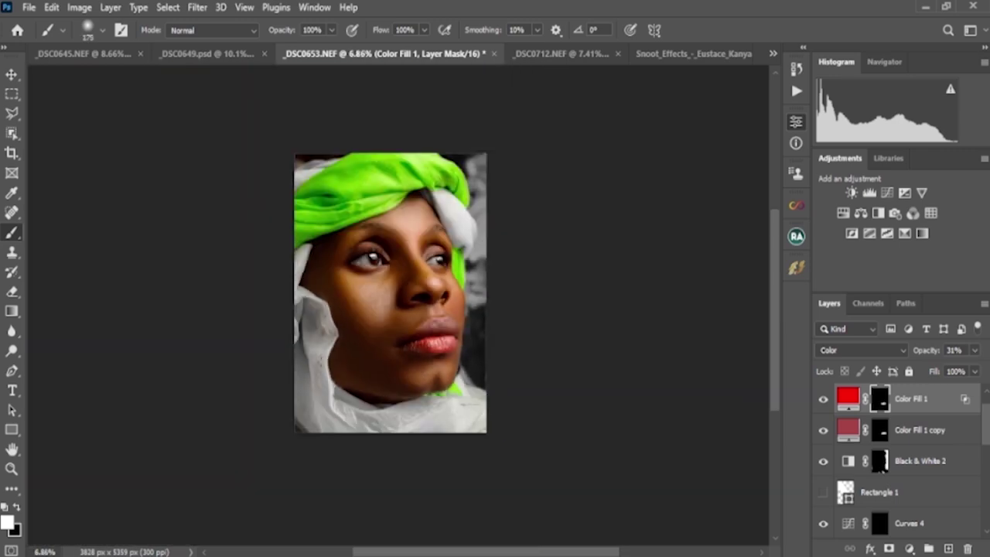
Deselect all layers with the Move tool and check the lip colour in the whole portrait.
{"action": "scroll", "coordinate": [447, 273], "scroll_direction": "up", "scroll_amount": 2}
{"action": "key", "text": "v"}
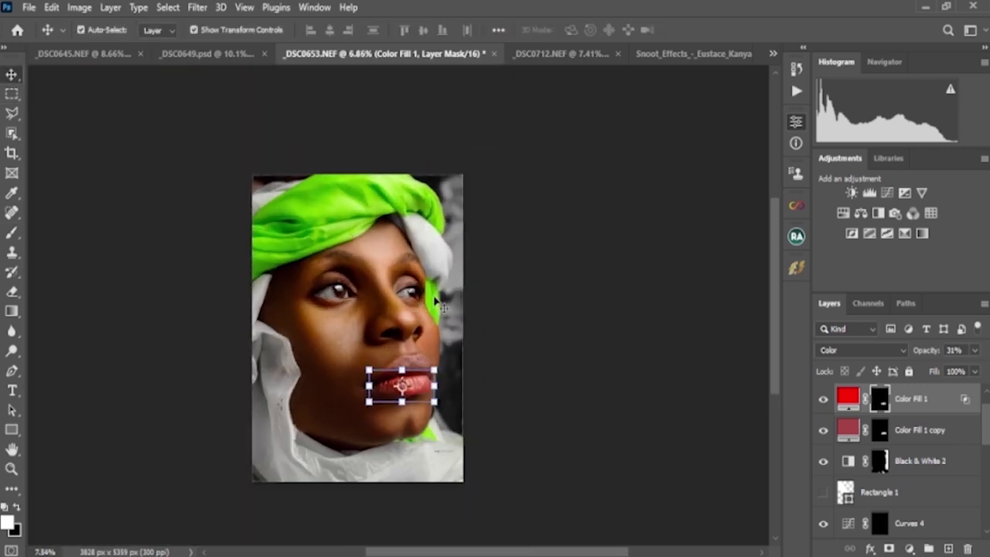
{"action": "left_click", "coordinate": [545, 321]}
{"action": "scroll", "coordinate": [401, 247], "scroll_direction": "down", "scroll_amount": 1}
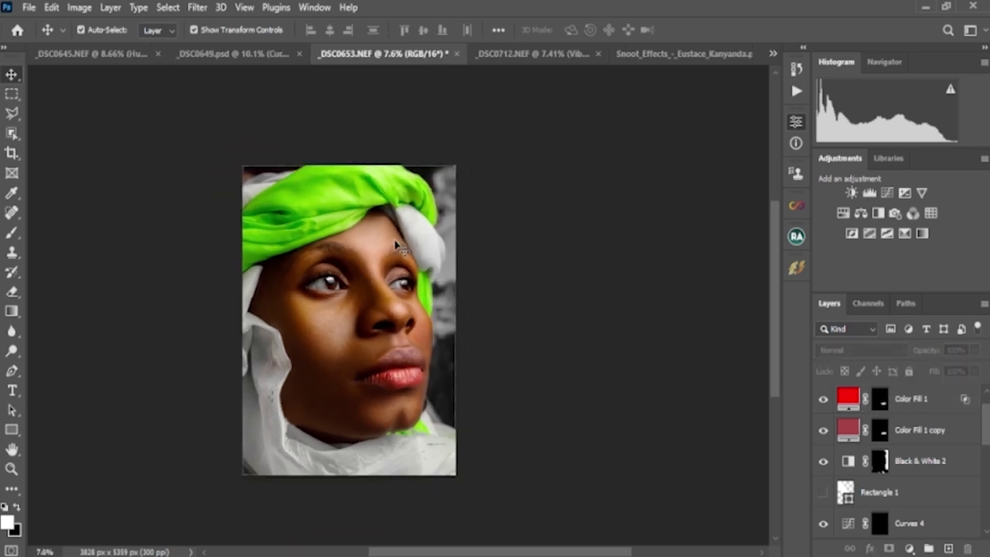
{"action": "scroll", "coordinate": [393, 302], "scroll_direction": "up", "scroll_amount": 2}
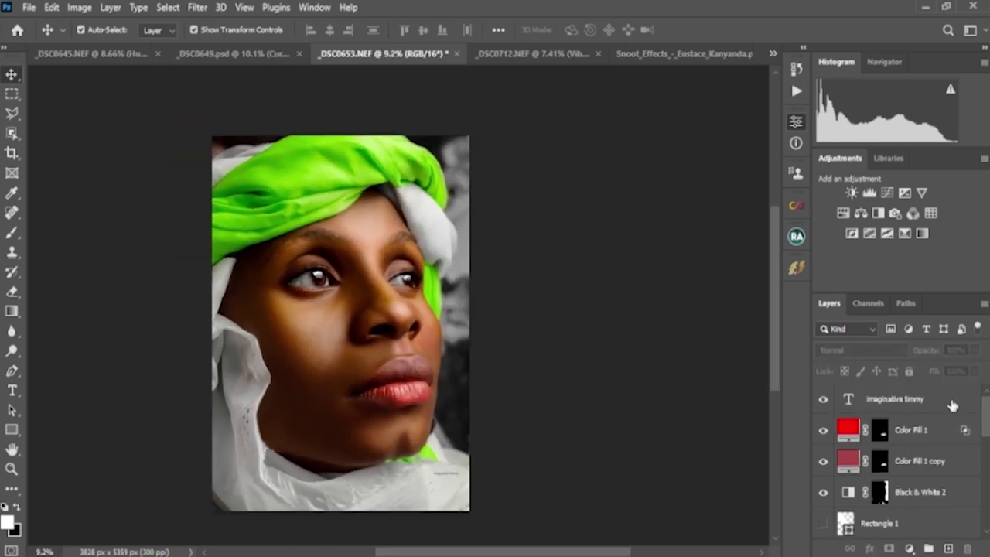
Select the red Color Fill 1 layer above the other retouching layers.
{"action": "left_click", "coordinate": [950, 430]}
{"action": "scroll", "coordinate": [952, 464], "scroll_direction": "down", "scroll_amount": 5}
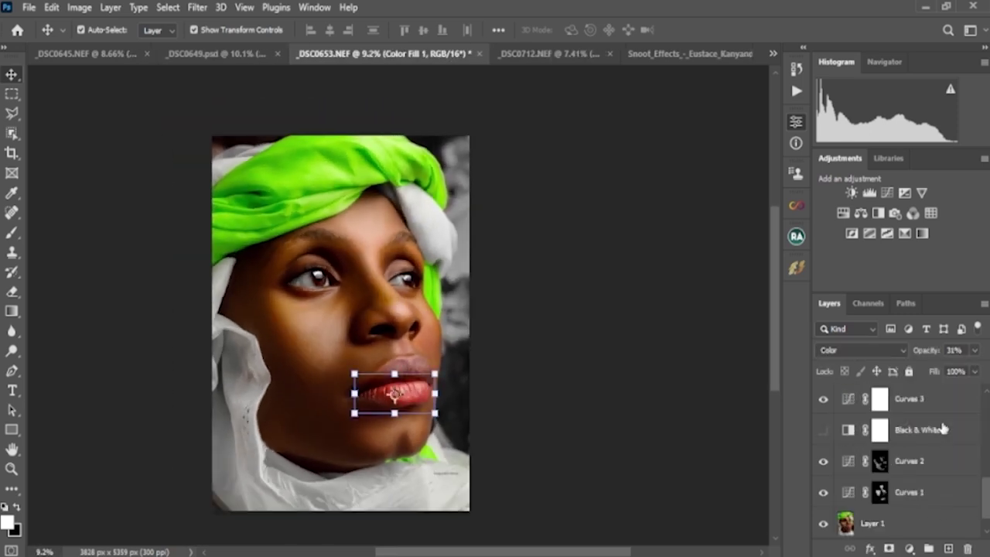